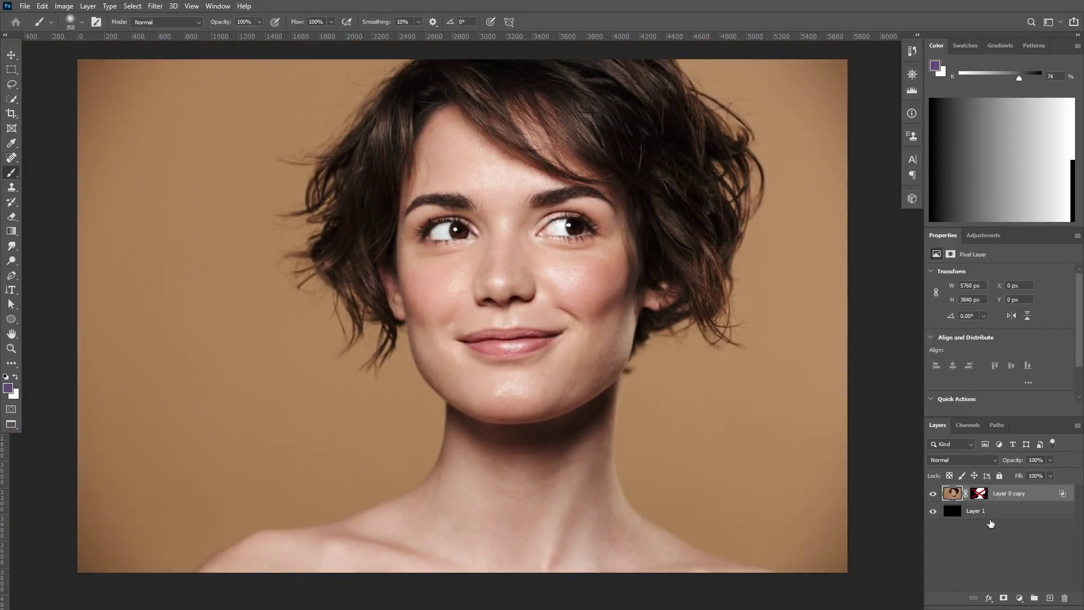
Add a new layer above the cut-out portrait and stamp all visible layers into it
click(991, 523)
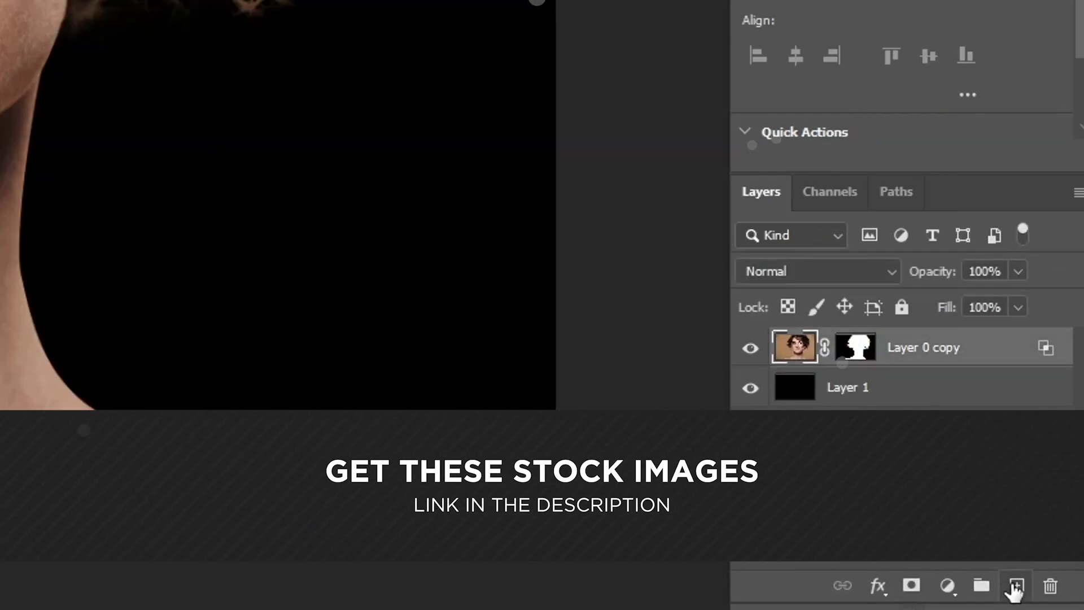
click(1032, 591)
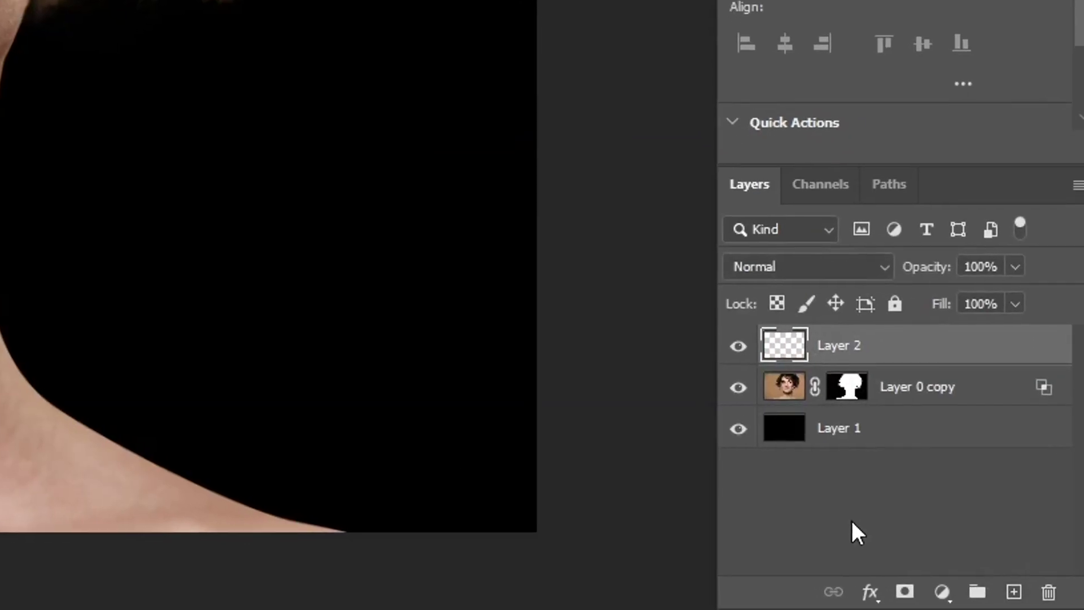
key(ctrl+shift+alt+e)
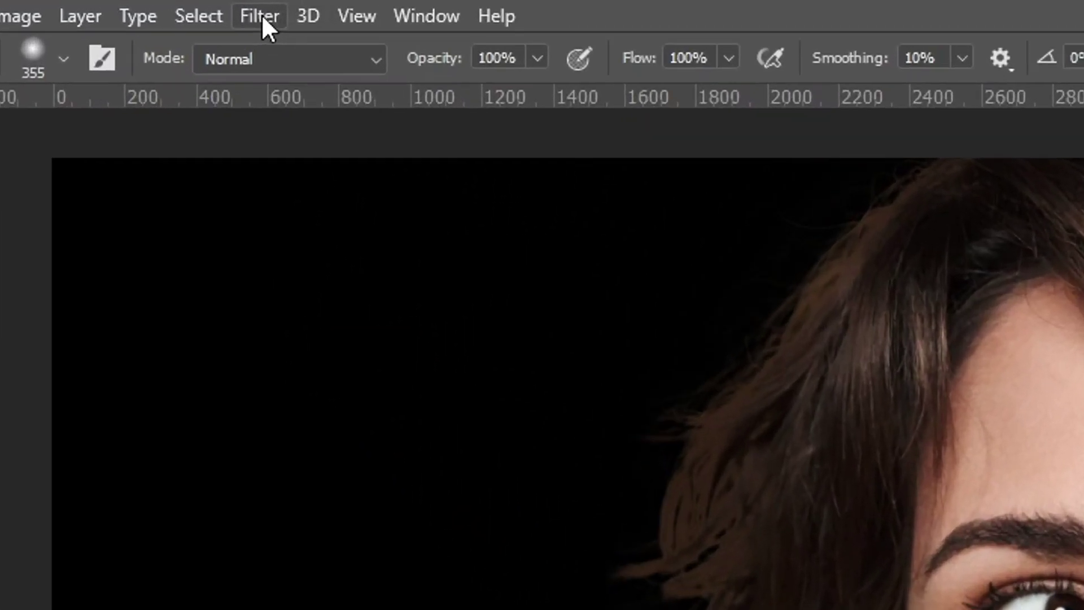
Generate a bump (height) map from the stamped portrait layer with the Sphere preview object, and invert the result
click(156, 6)
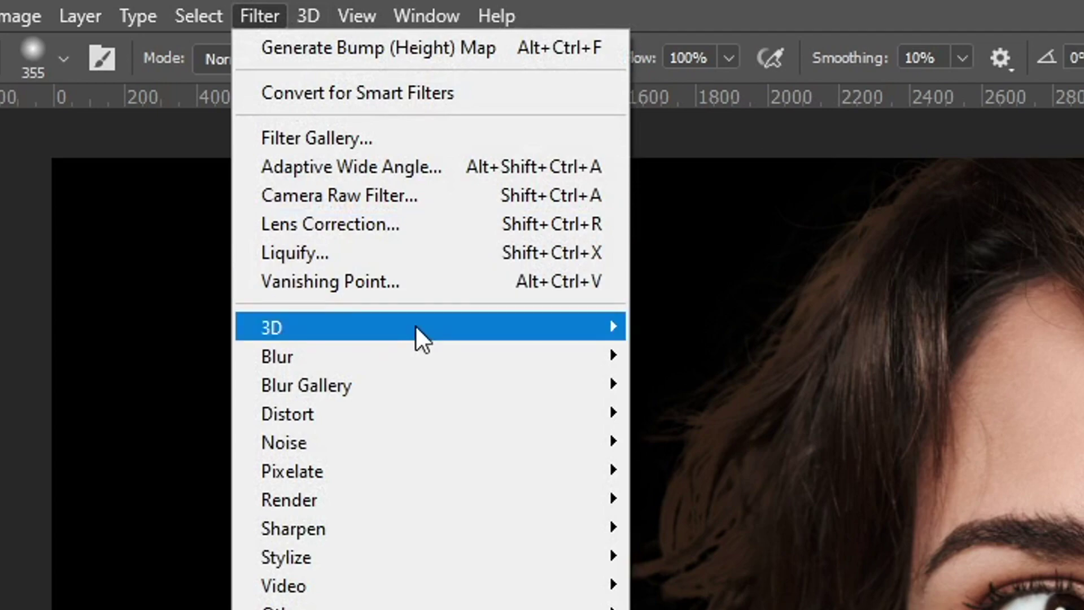
mouse_move(417, 328)
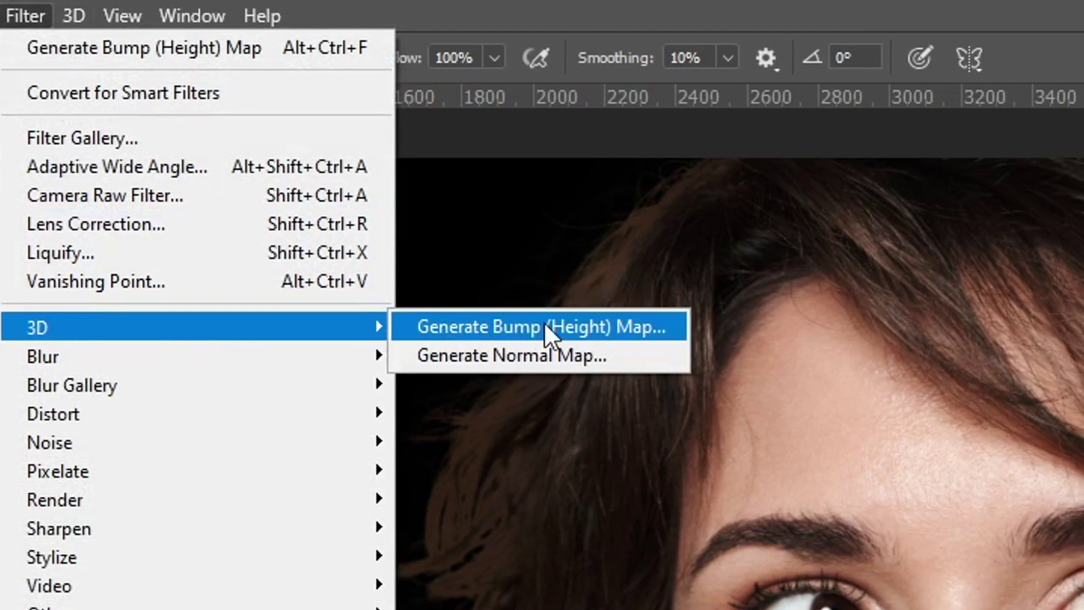
click(544, 325)
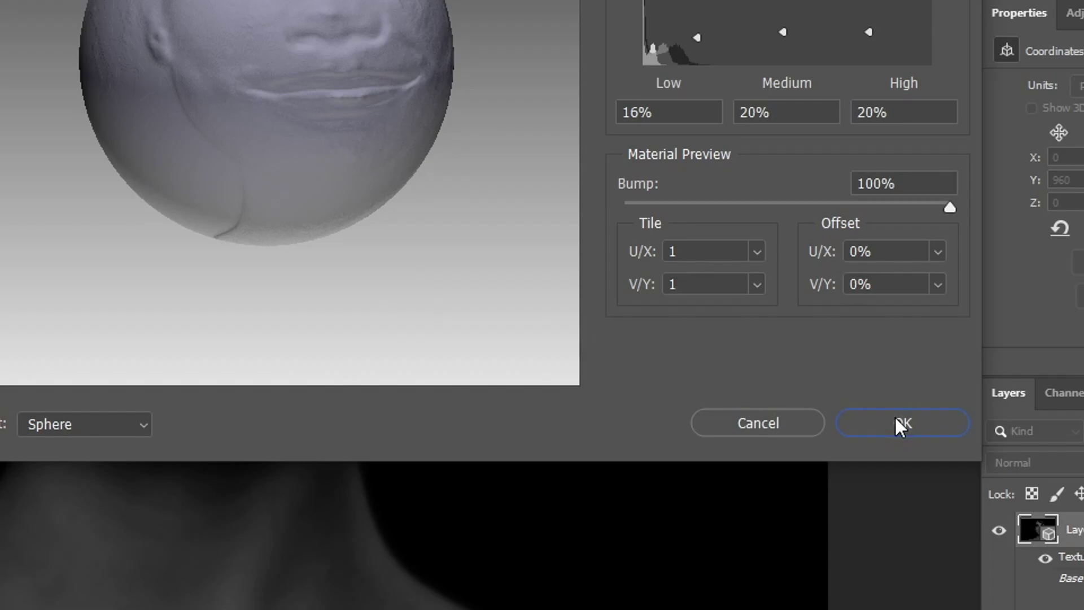
click(897, 419)
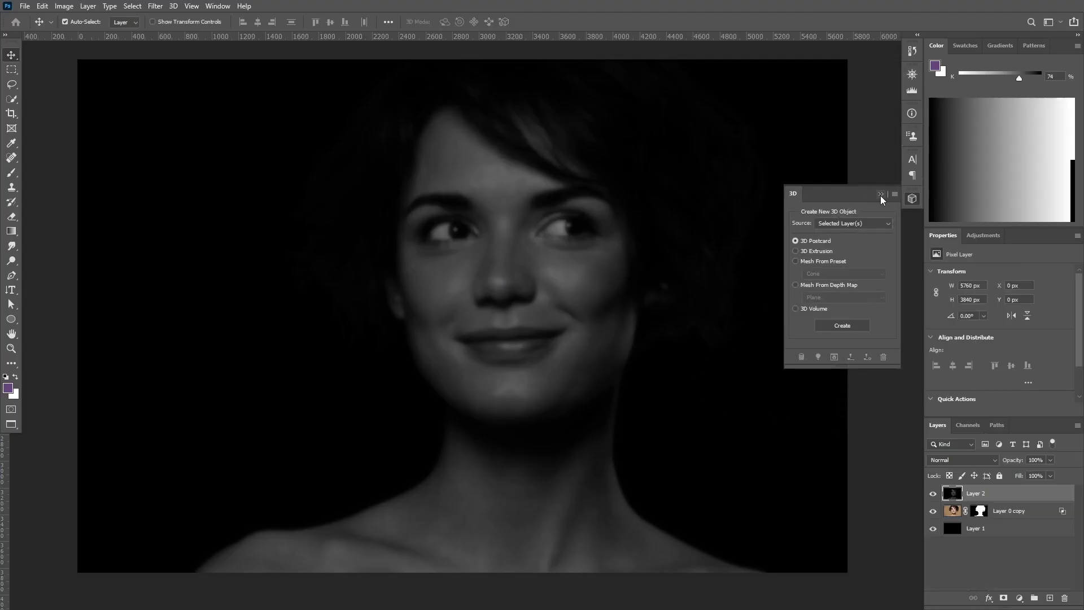
click(880, 195)
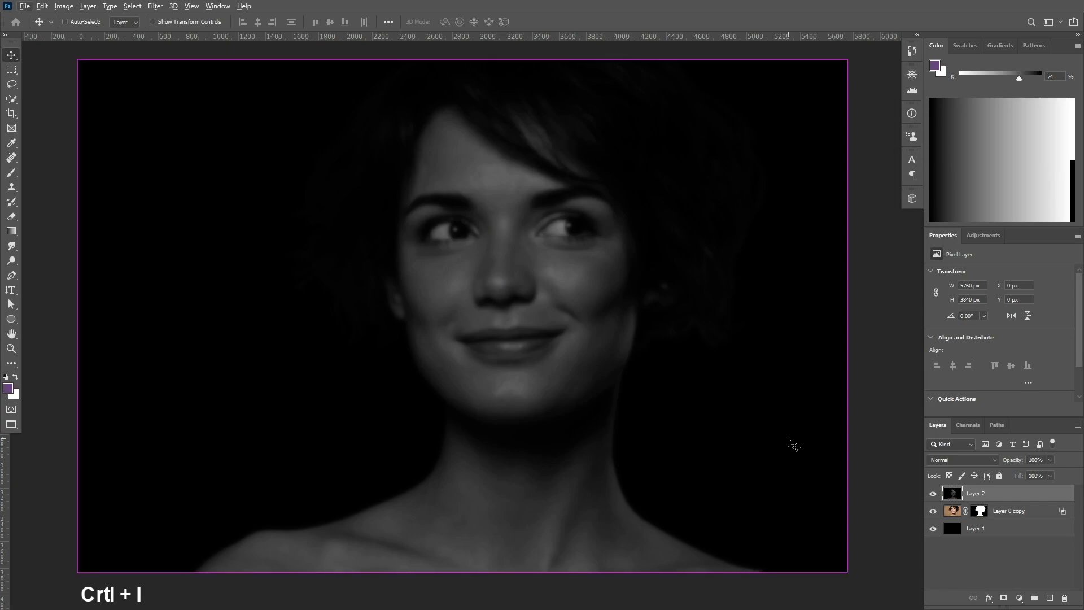
key(ctrl+i)
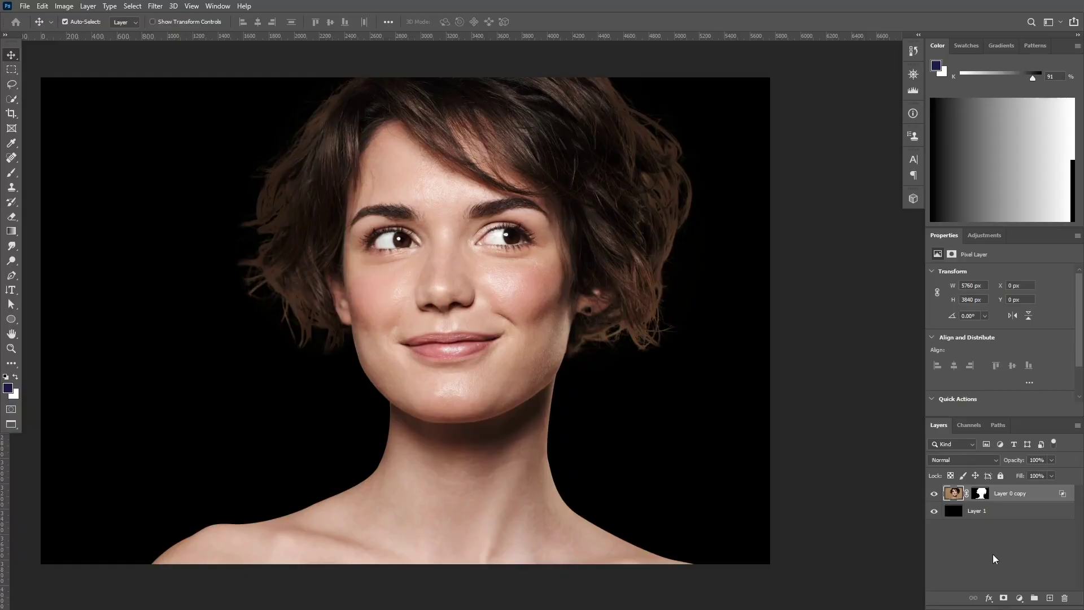
Stamp all visible layers into a new layer above the masked portrait and desaturate it to a saturation of -100
key(shift+ctrl+alt+e)
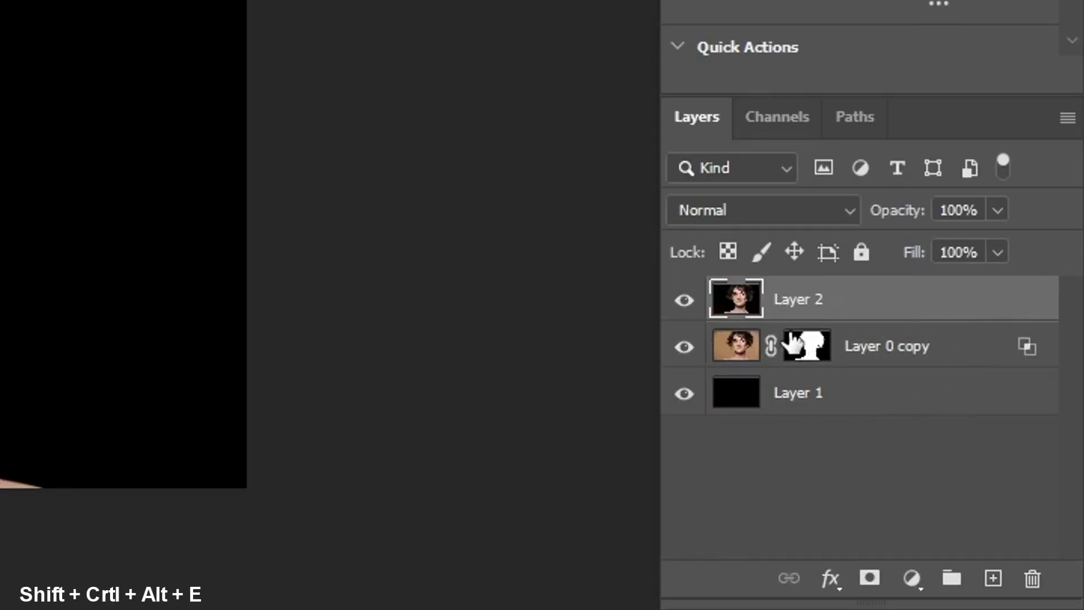
key(ctrl+u)
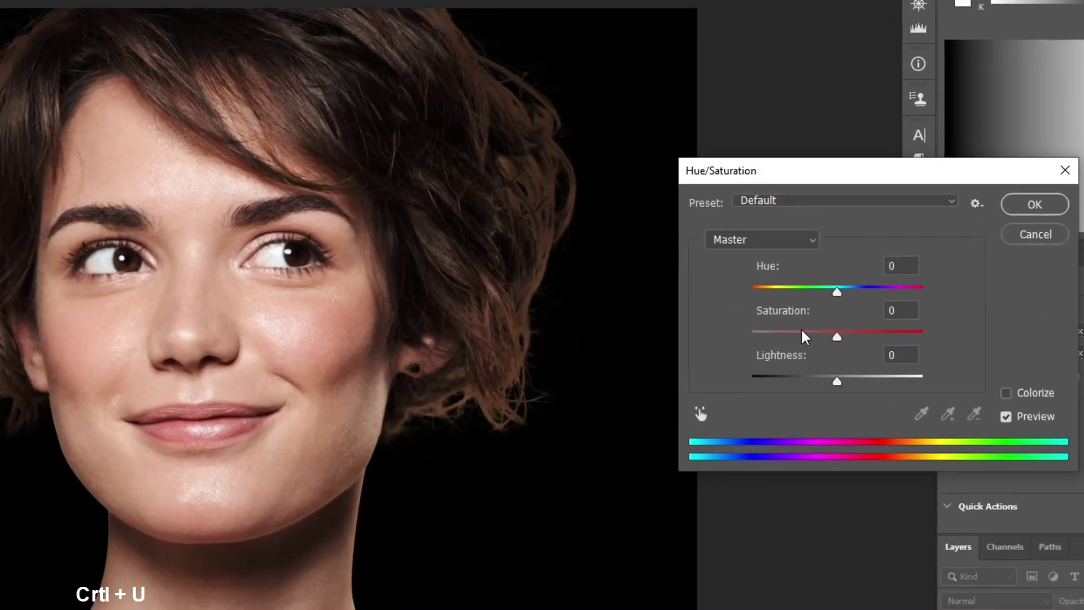
drag(811, 206, 743, 207)
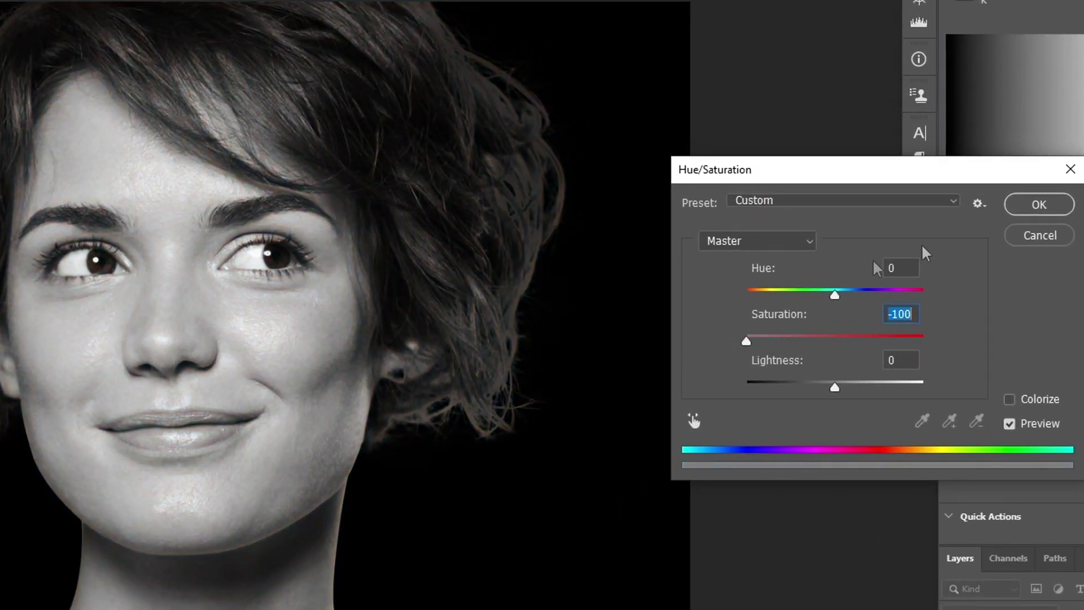
click(1040, 214)
Darken the desaturated layer with Apply Image, using the Merged layer, RGB channel and Multiply blending
click(90, 9)
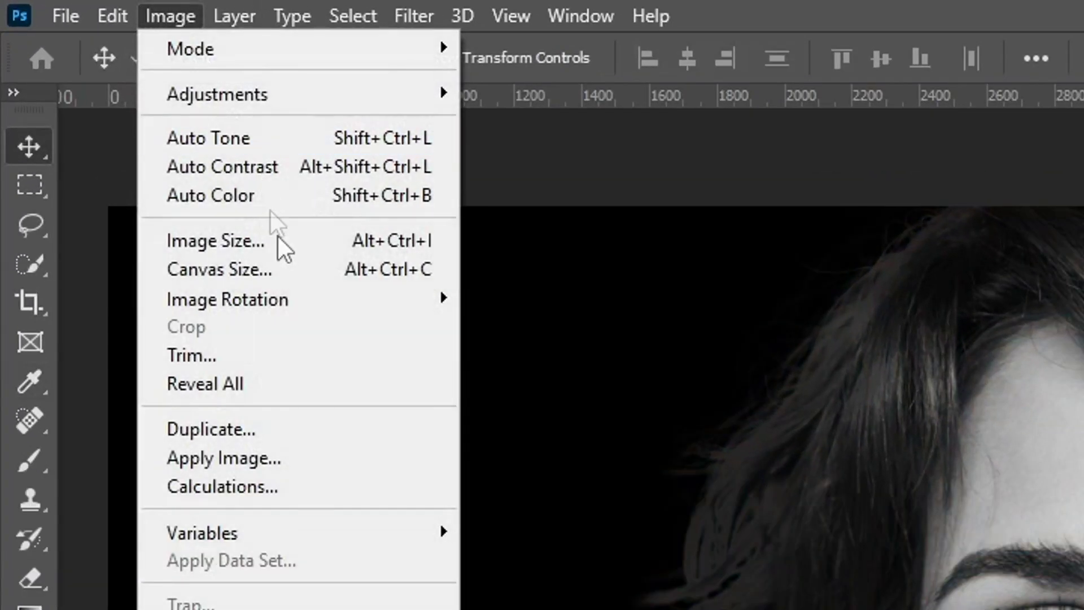
click(288, 450)
click(530, 243)
click(506, 315)
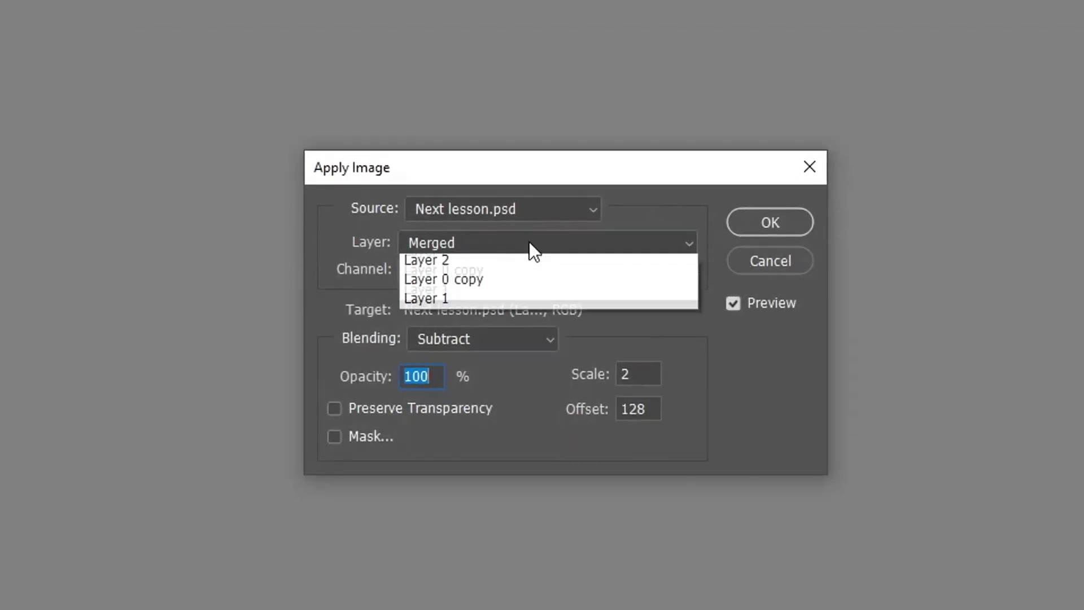
click(508, 341)
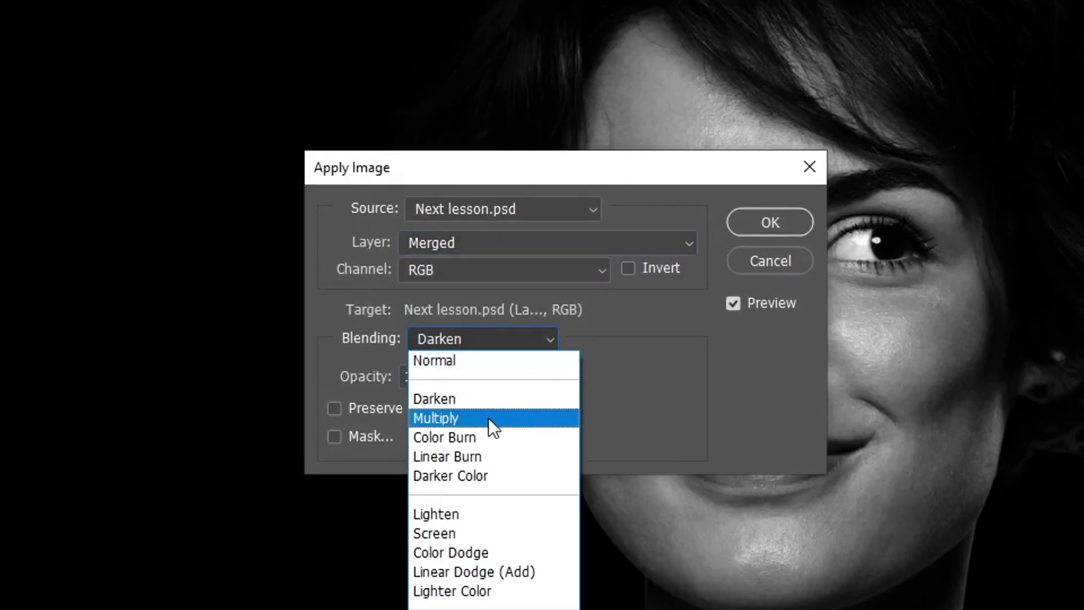
click(490, 418)
click(779, 224)
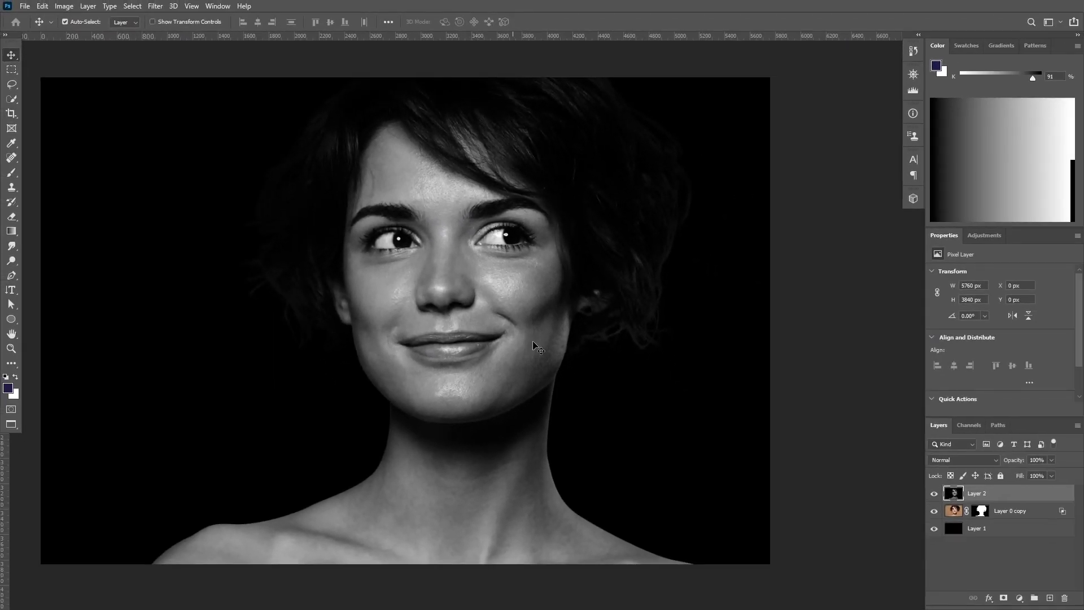
Apply a Gaussian Blur with a 6.0 pixel radius to the black-and-white portrait layer
click(155, 6)
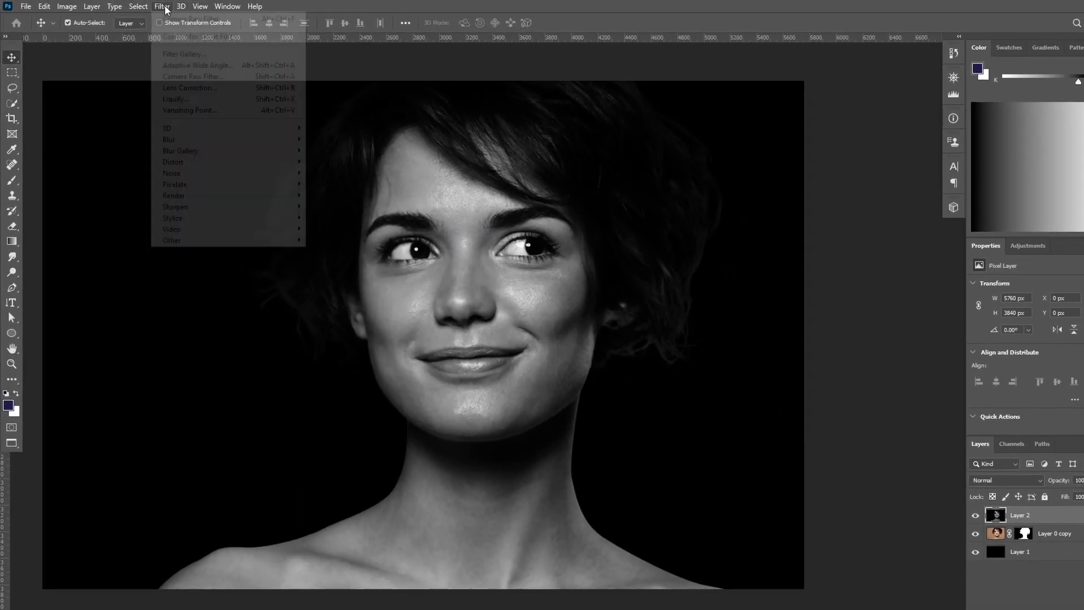
mouse_move(169, 132)
click(322, 177)
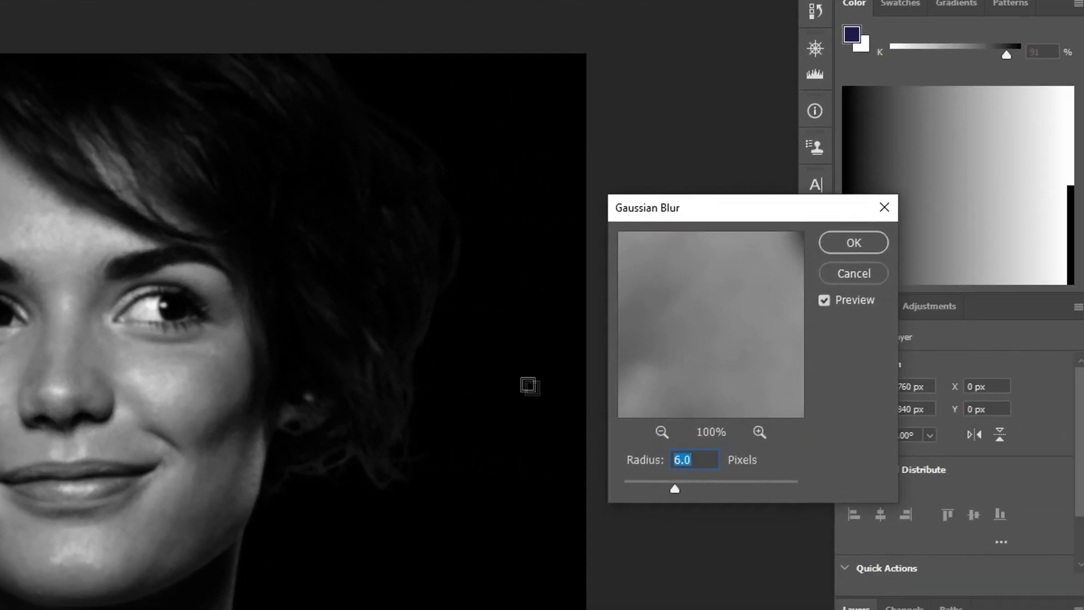
click(869, 244)
Make two copies of the blurred portrait layer, the lower one in Multiply mode and the upper one in Screen mode
click(946, 460)
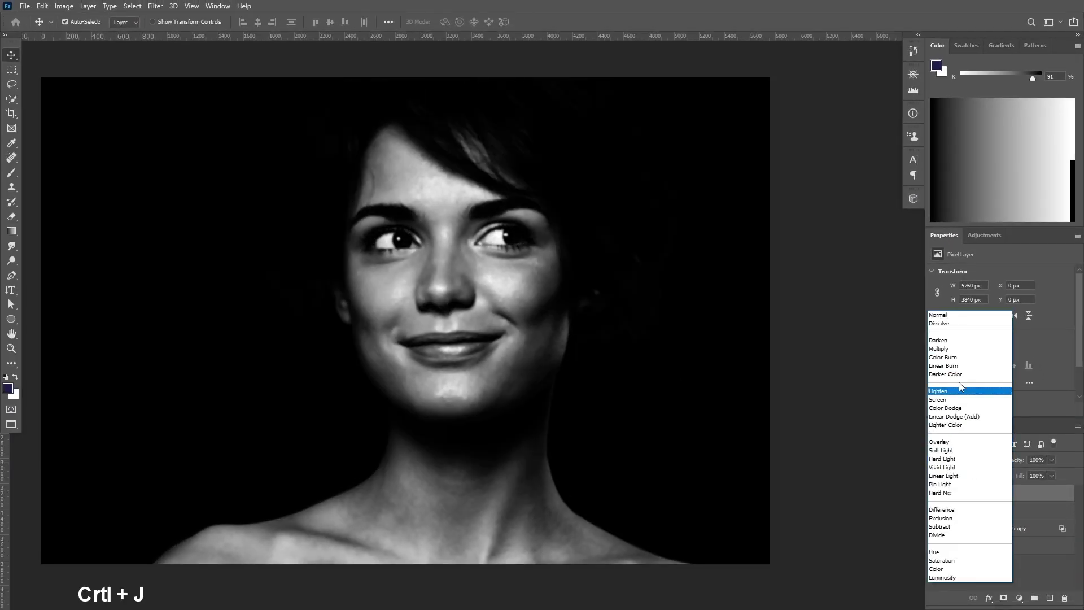
click(954, 349)
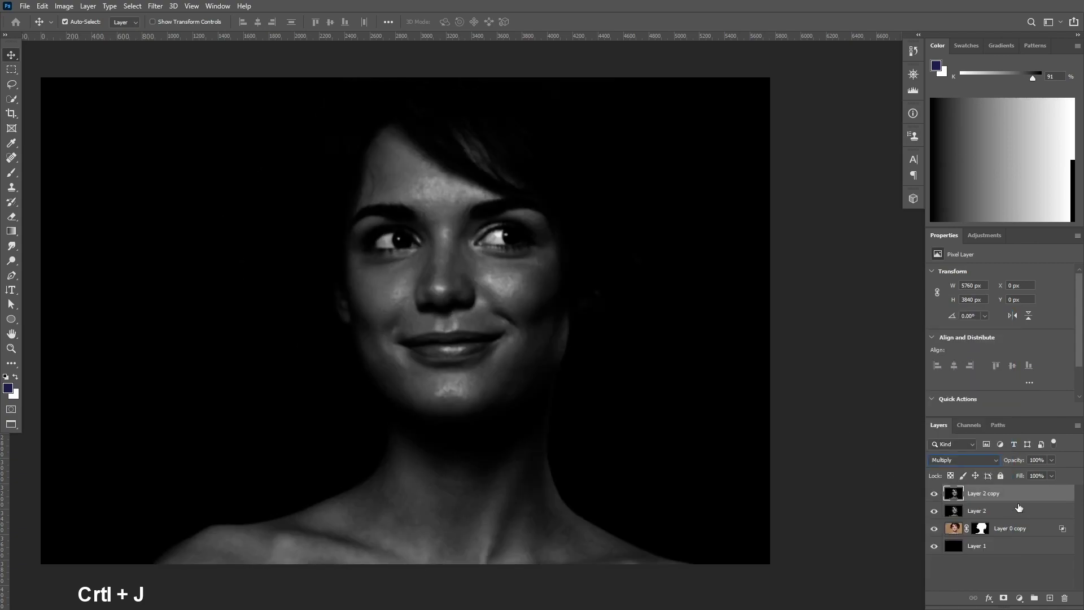
key(ctrl+j)
click(952, 463)
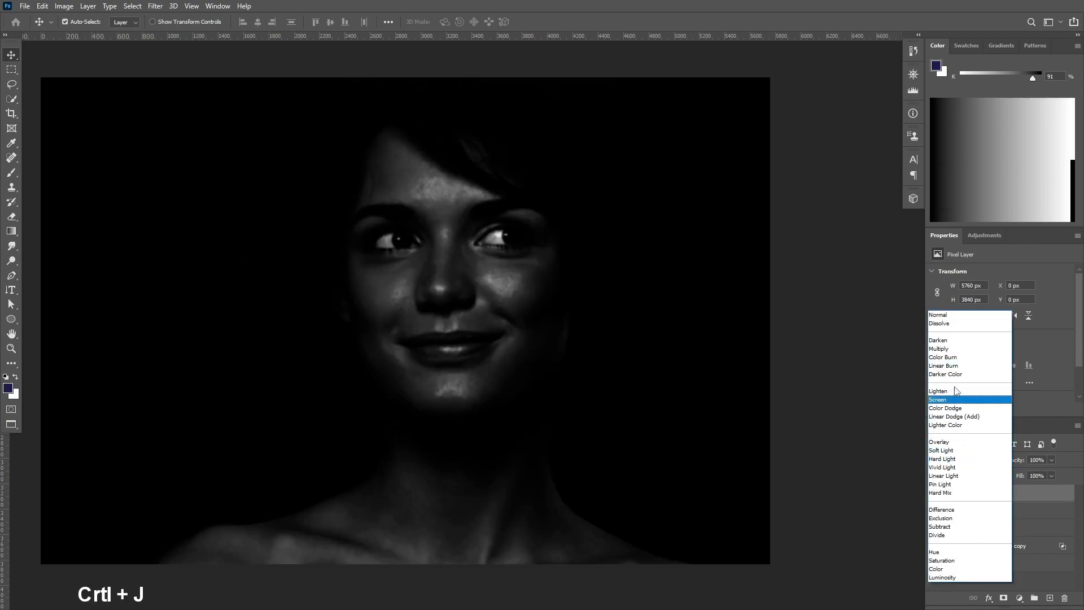
click(953, 438)
Reapply the last Gaussian Blur to both the Screen copy and the Multiply copy
click(152, 6)
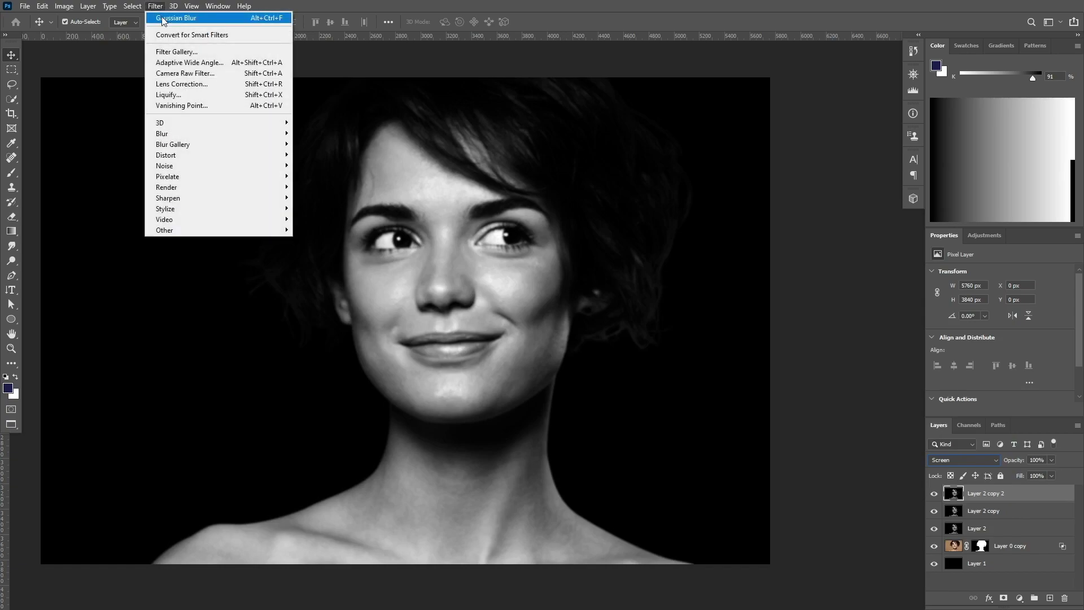
click(175, 17)
click(958, 508)
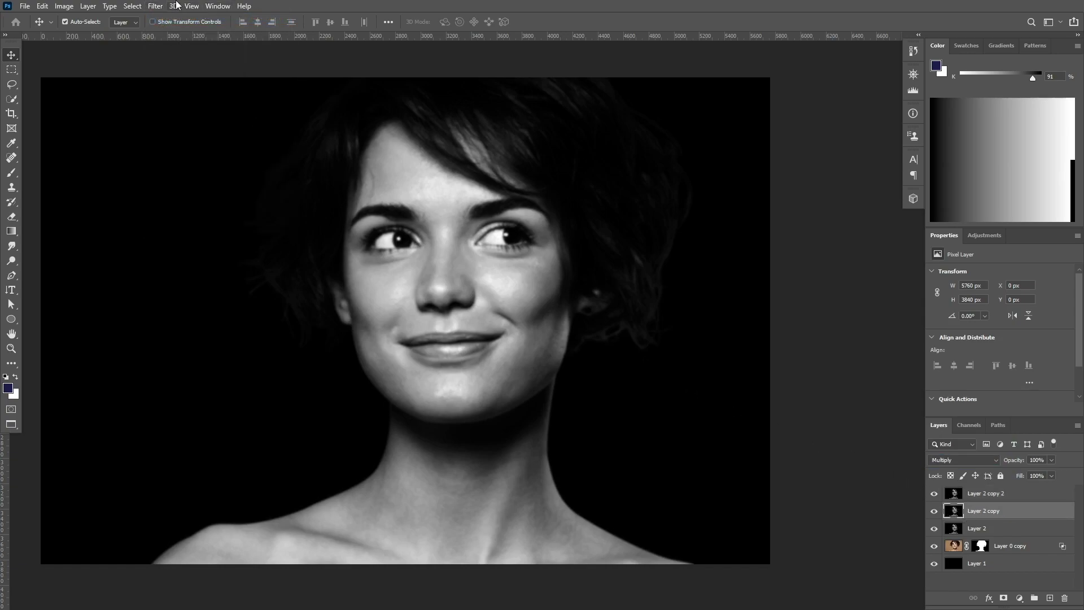
click(159, 6)
click(178, 20)
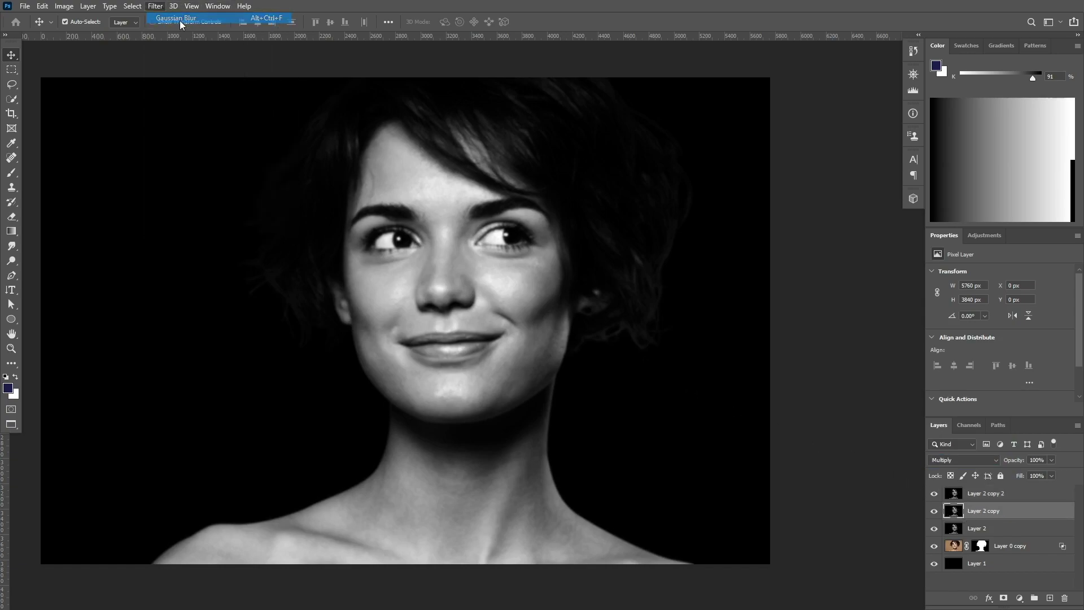
Add a Levels adjustment layer on top, lower its output white level and set the midtones to 0.86
click(1000, 496)
click(1019, 598)
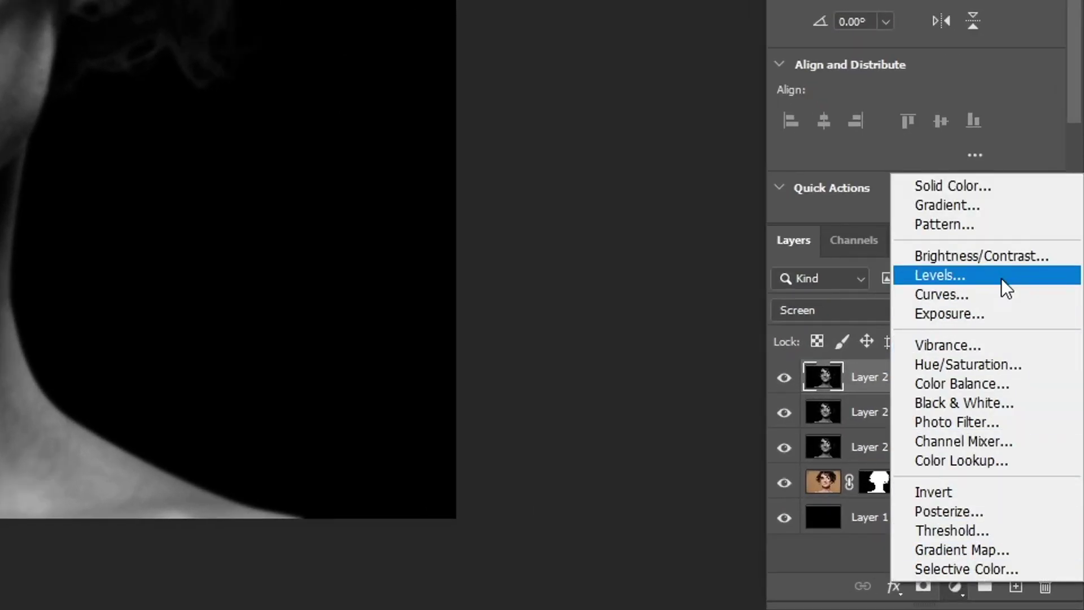
click(1001, 277)
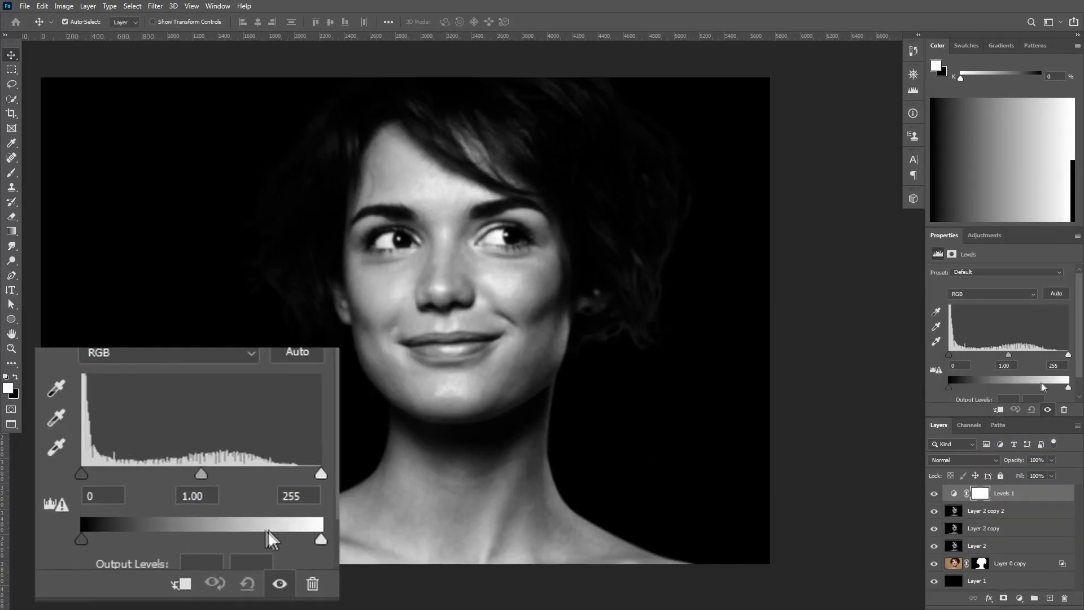
drag(1068, 387, 1024, 391)
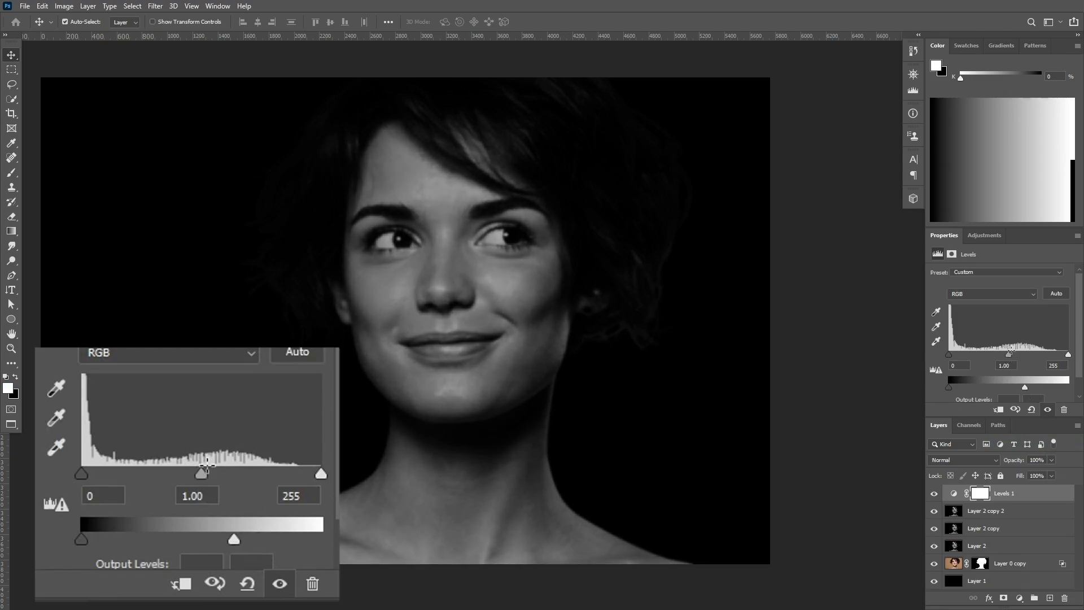
drag(1008, 356, 1015, 356)
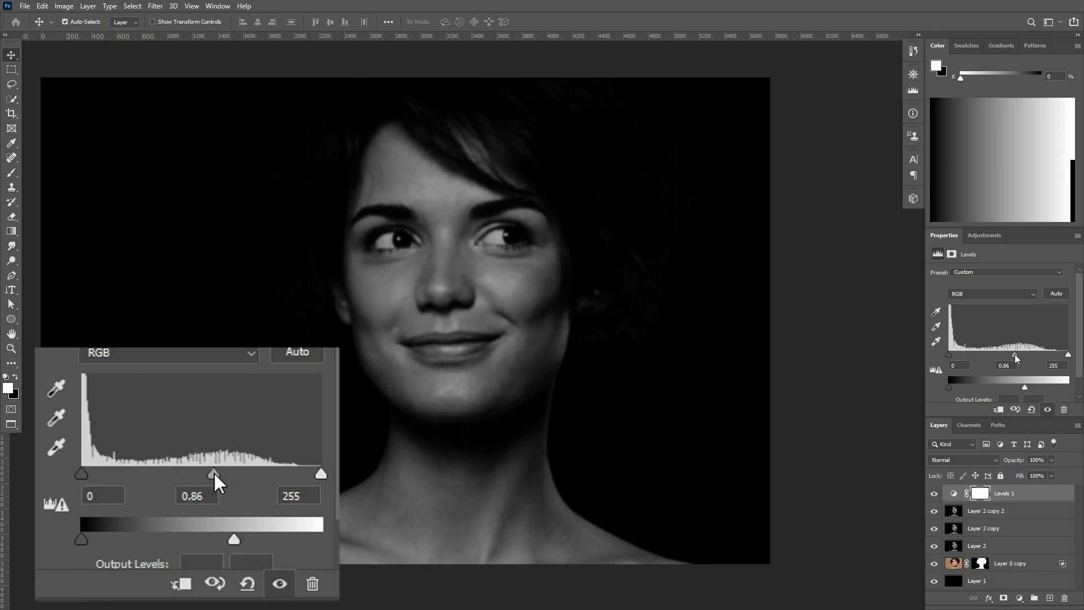
Merge the Levels layer with the three black-and-white portrait layers and invert the result
shift+click(993, 543)
key(ctrl+e)
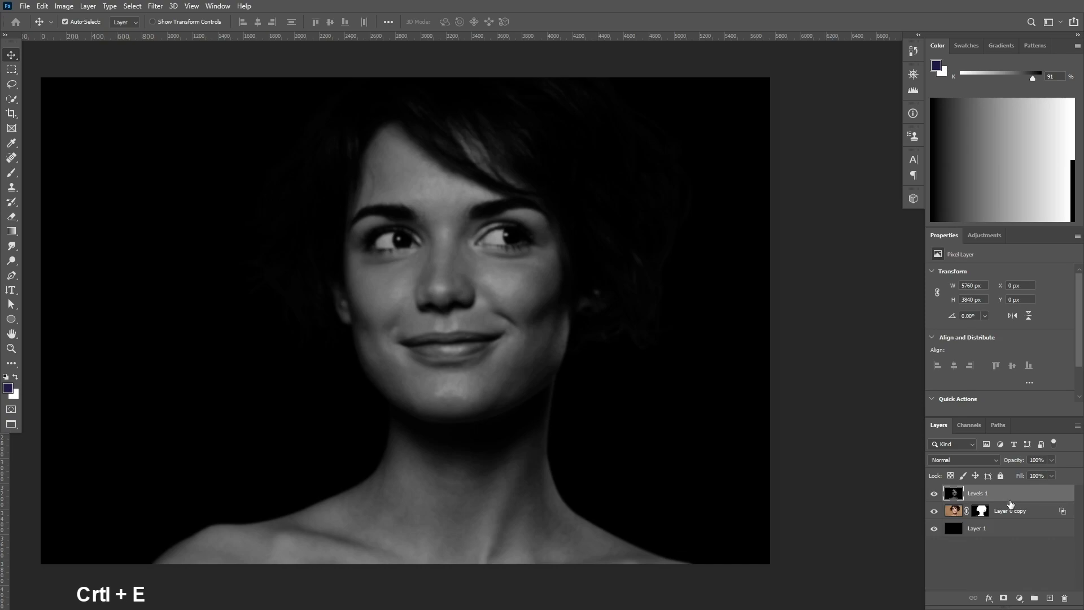
key(ctrl+i)
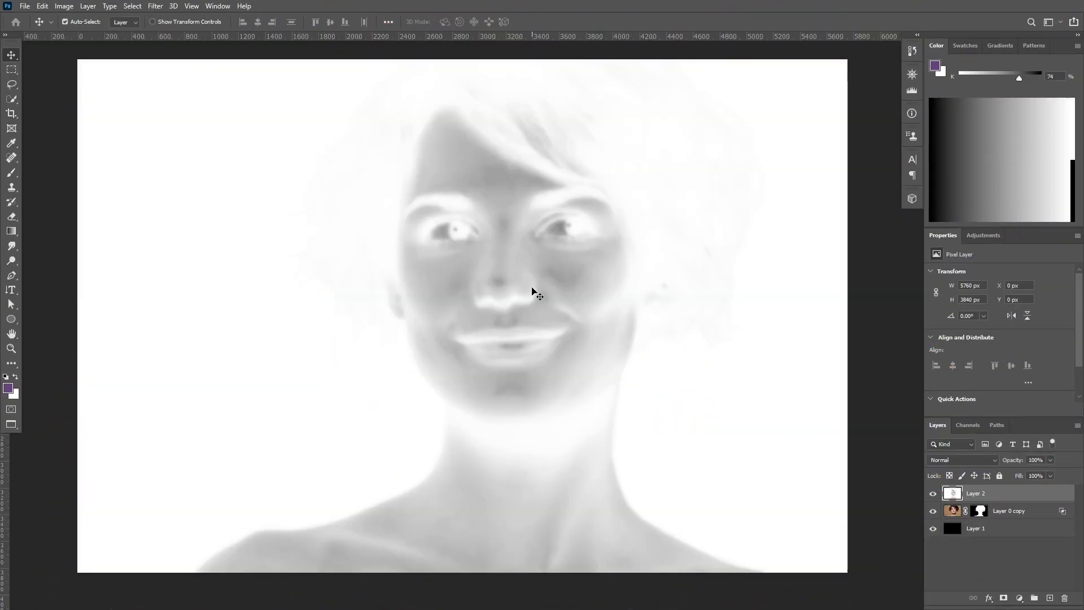
Define the inverted portrait map as a new pattern
click(43, 6)
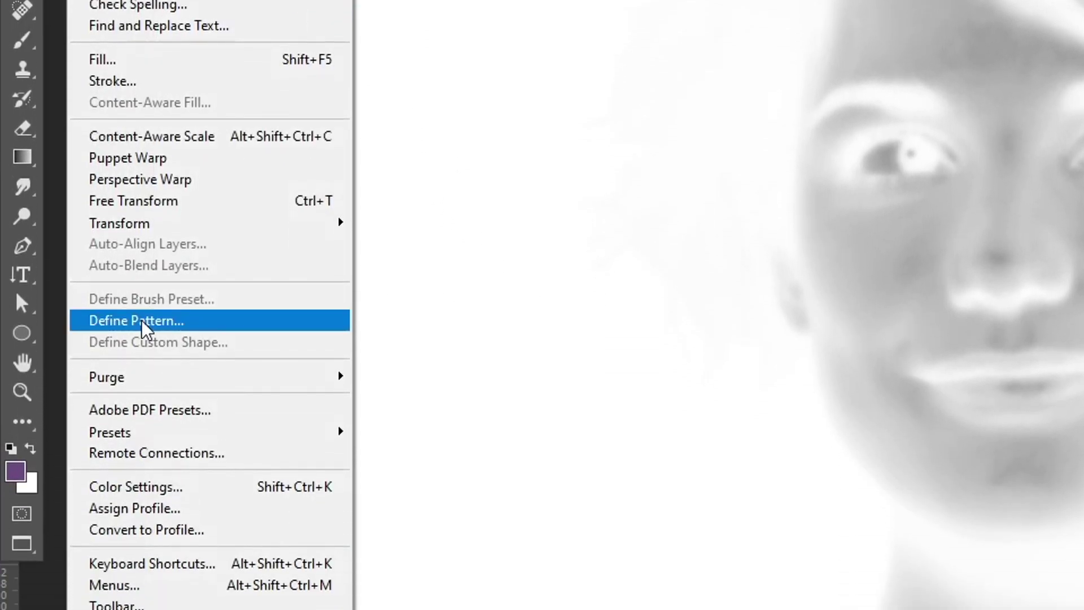
click(145, 318)
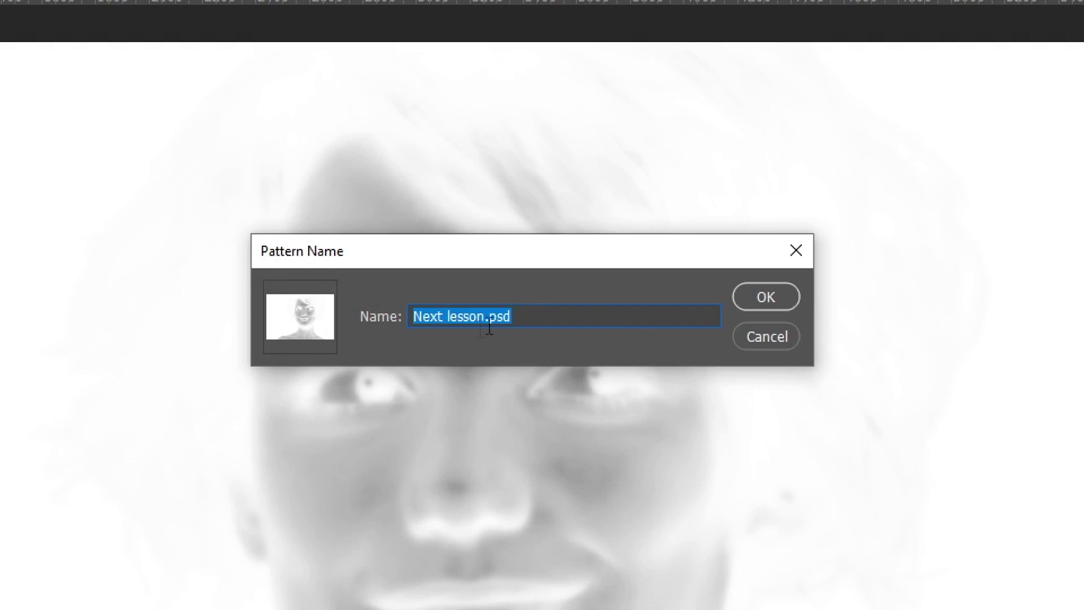
click(767, 297)
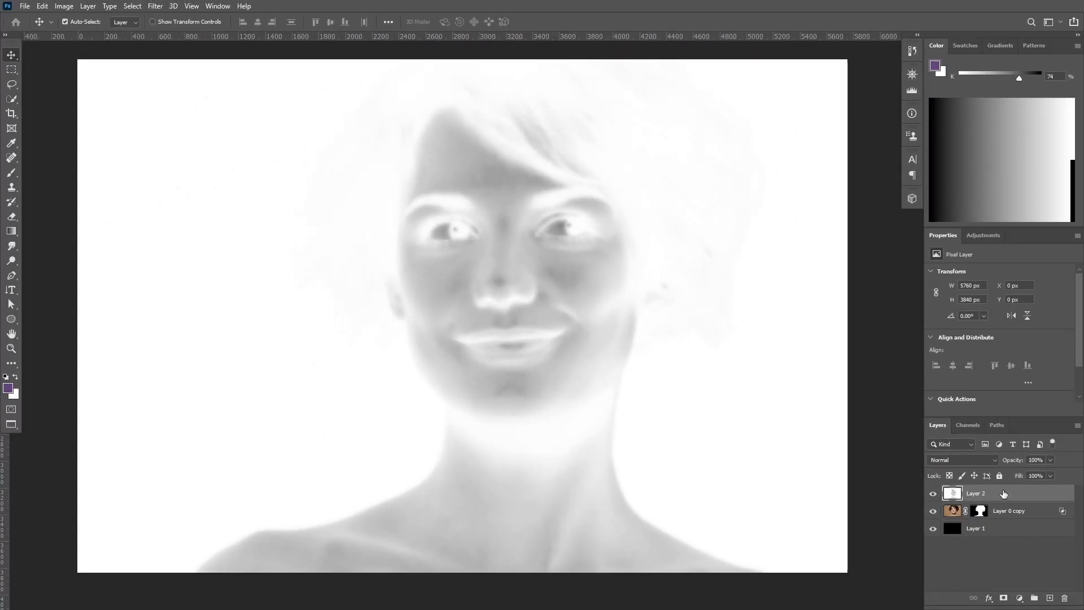
Delete the inverted map layer and add an empty layer clipped to the masked portrait layer
key(Delete)
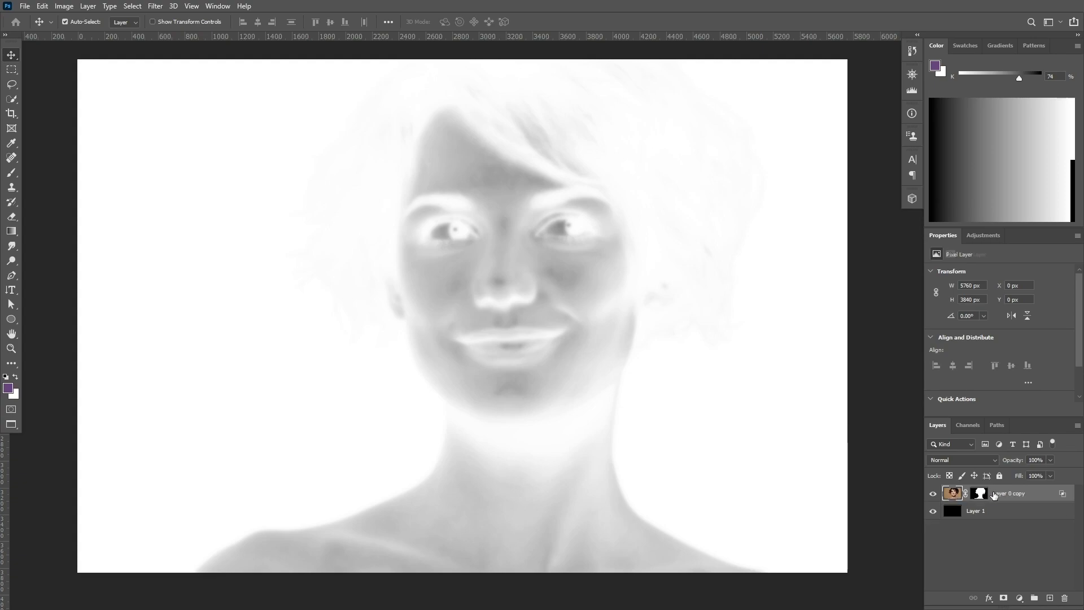
click(1050, 597)
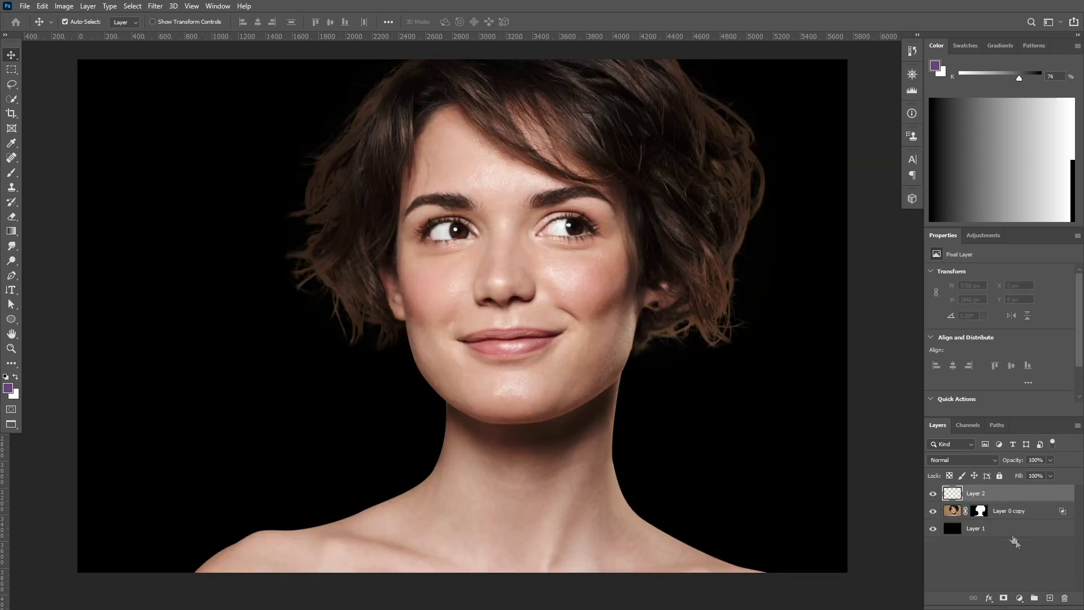
alt+click(1003, 500)
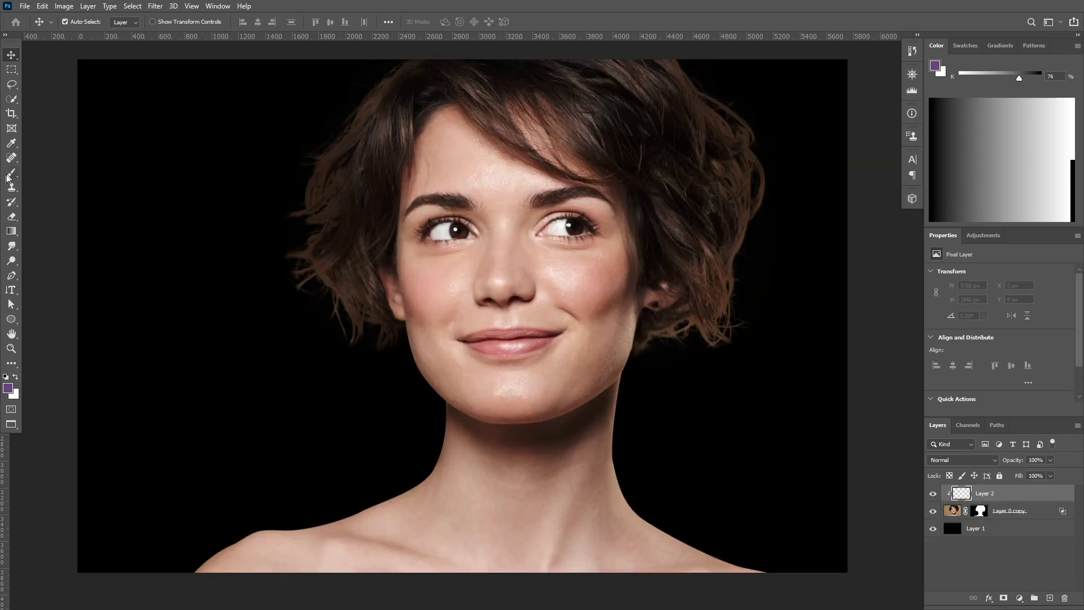
Paint the portrait's right side, from shoulder to hair, in red on Layer 2 with a soft brush of 2324 px
key(i)
click(8, 388)
drag(527, 409, 538, 368)
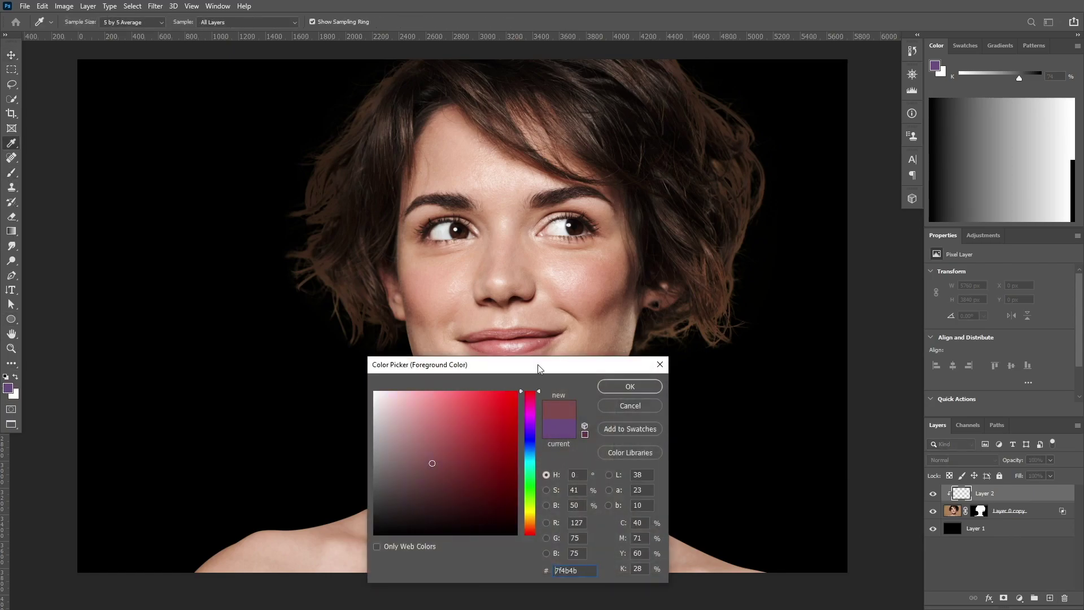
click(517, 392)
click(630, 387)
key(b)
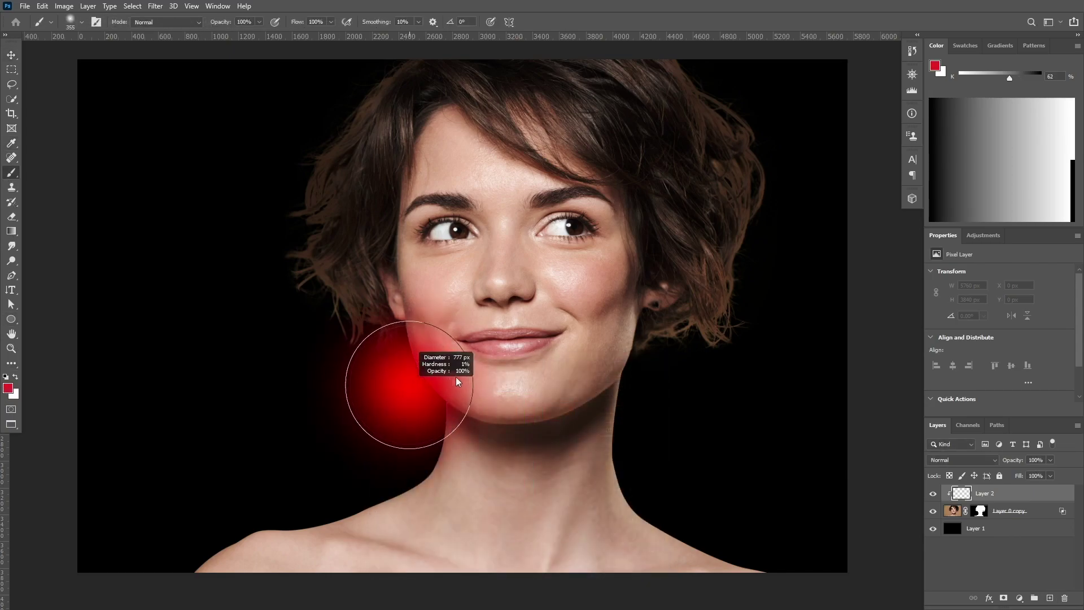
drag(456, 378, 549, 377)
mouse_move(701, 468)
mouse_down()
mouse_move(666, 514)
mouse_move(694, 181)
mouse_move(641, 0)
mouse_up()
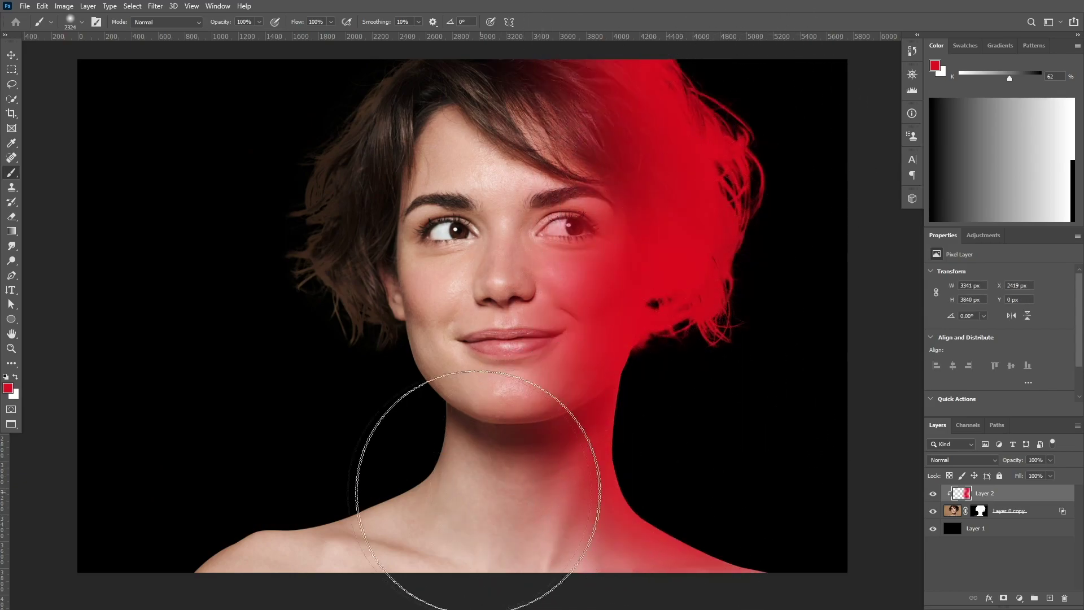
Paint the portrait's left side, from shoulder to hair, in blue on the same layer
click(8, 387)
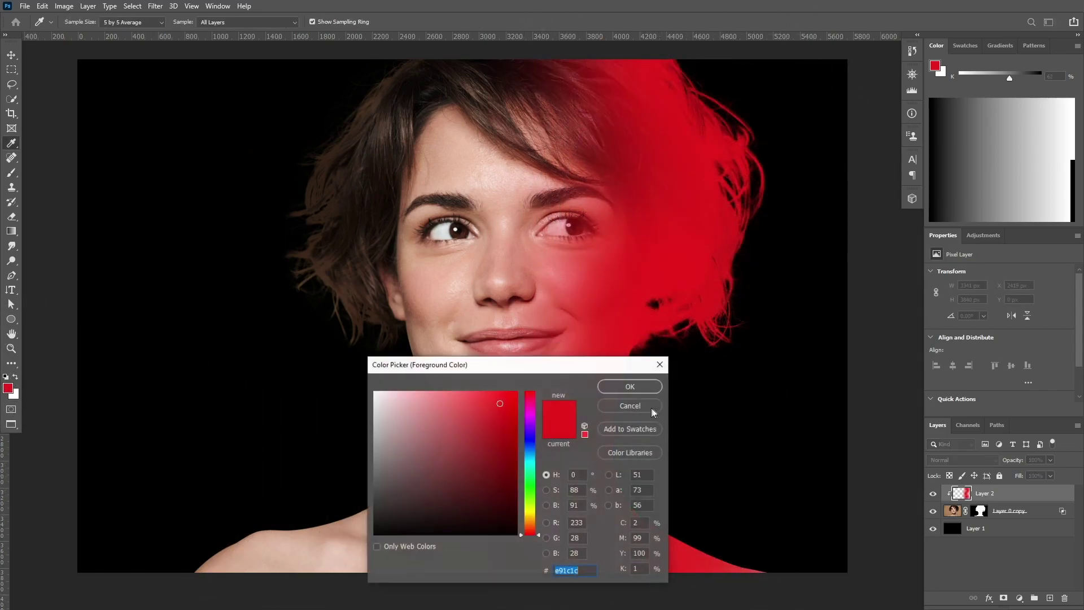
click(531, 446)
click(629, 386)
mouse_move(164, 496)
mouse_down()
mouse_move(372, 440)
mouse_move(396, 414)
mouse_move(321, 299)
mouse_move(342, 125)
mouse_move(416, 19)
mouse_up()
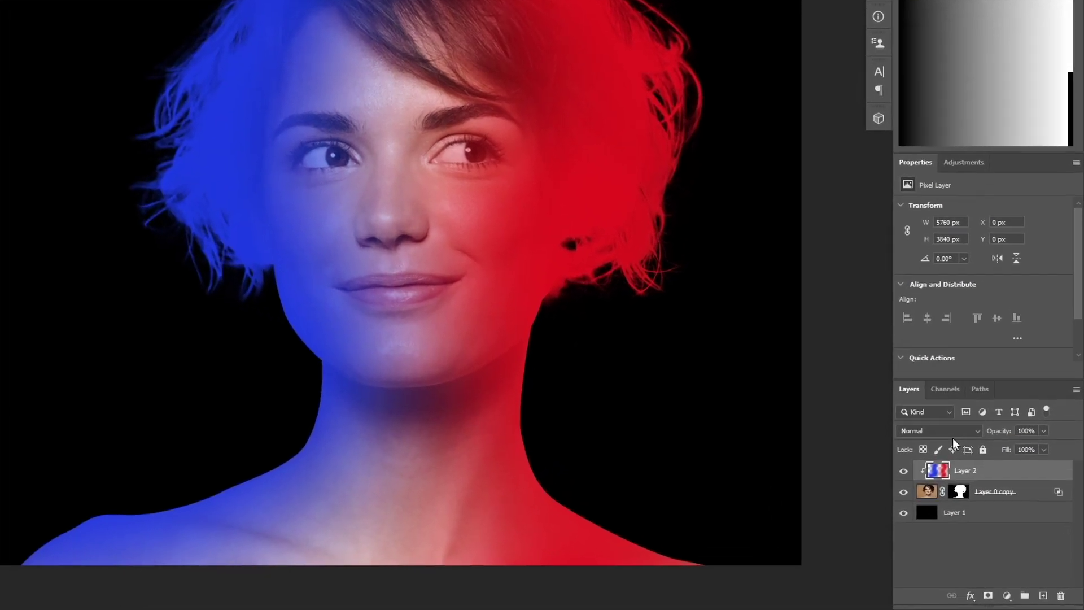
Set the painted colour layer to Soft Light blending at 60% opacity
click(949, 431)
click(979, 417)
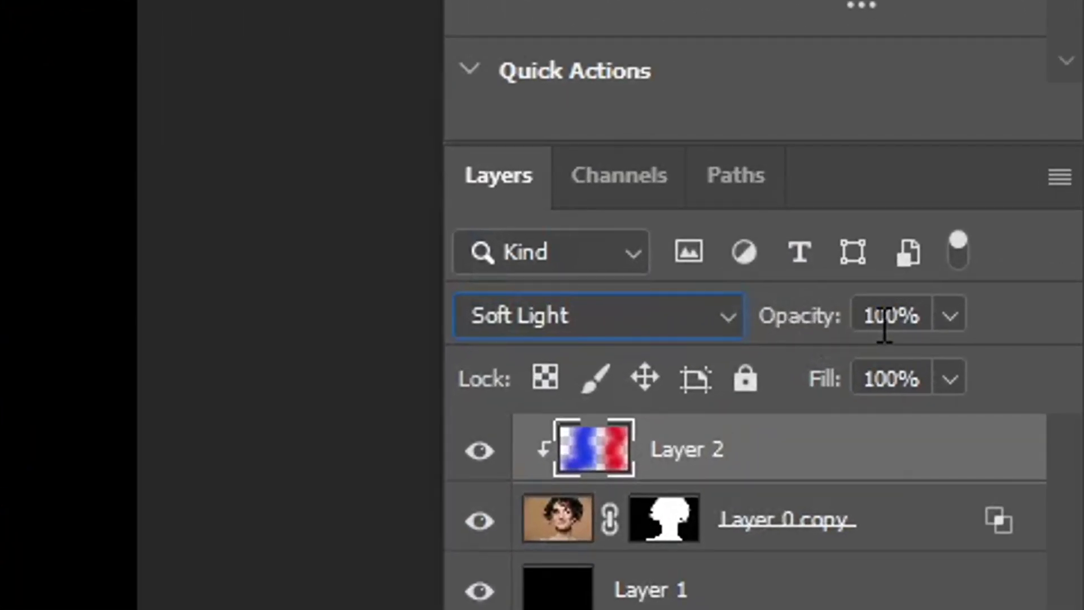
click(884, 324)
text(50)
key(BackSpace)
key(BackSpace)
text(6)
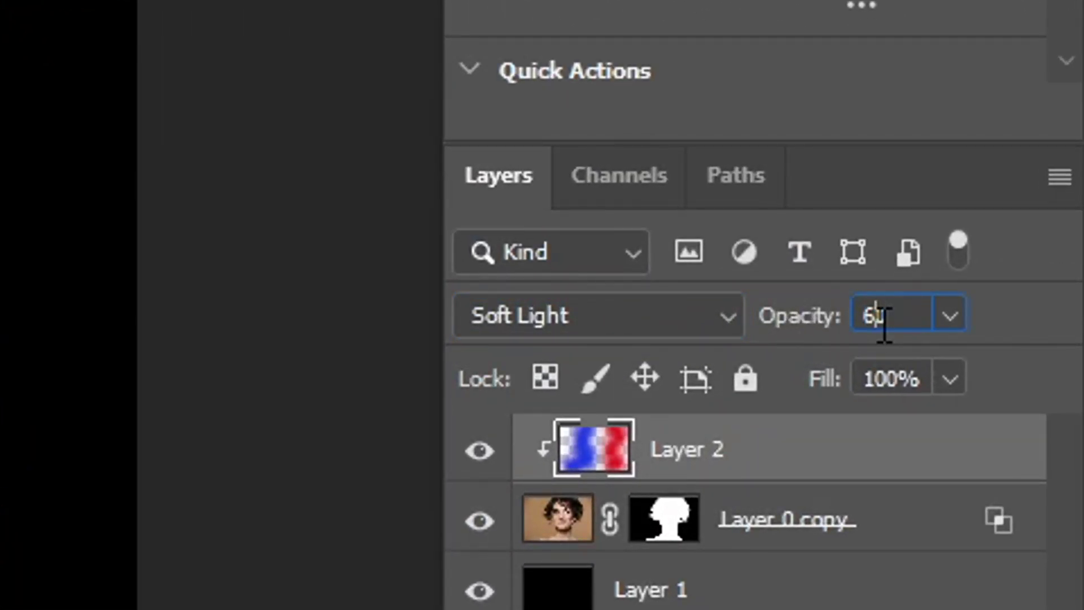
text(0)
key(Return)
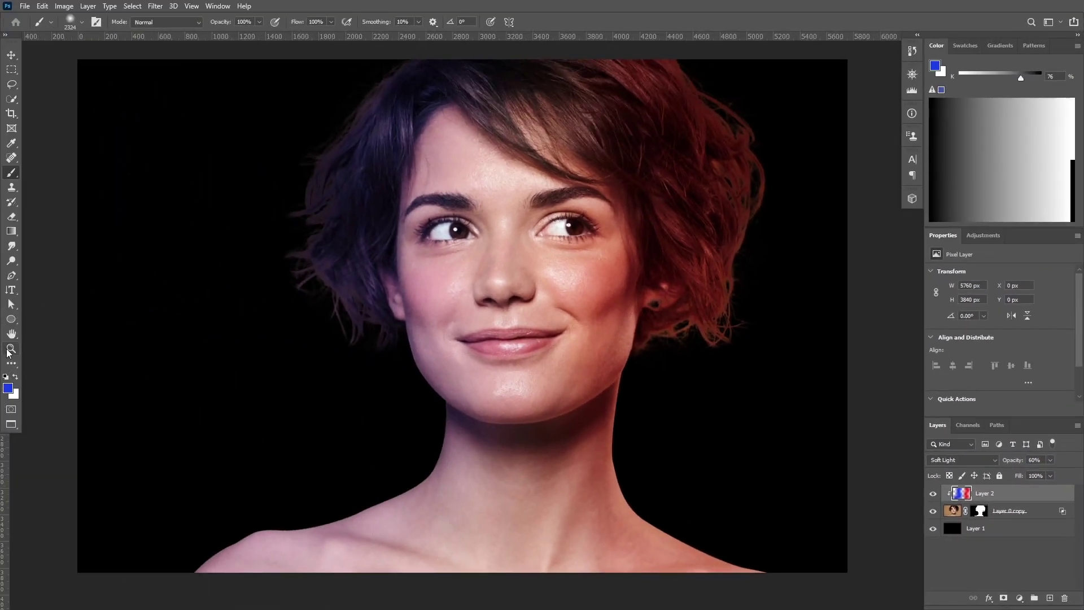
Add a Bevel & Emboss effect with Texture to the masked portrait layer, using the inverted portrait map as its pattern
click(11, 349)
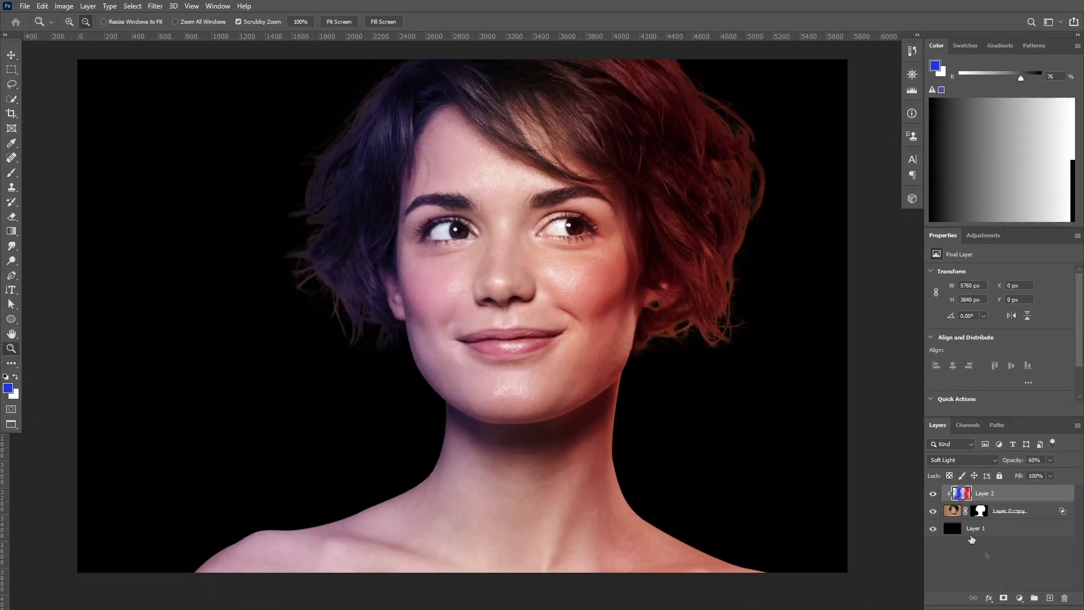
scroll(855, 360, up, 1)
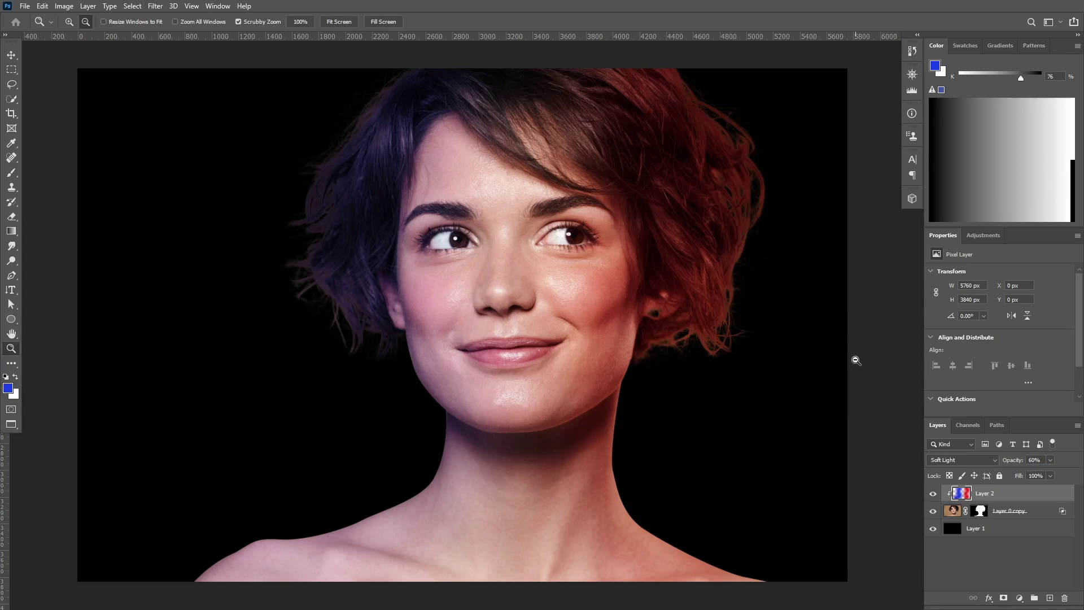
click(1043, 513)
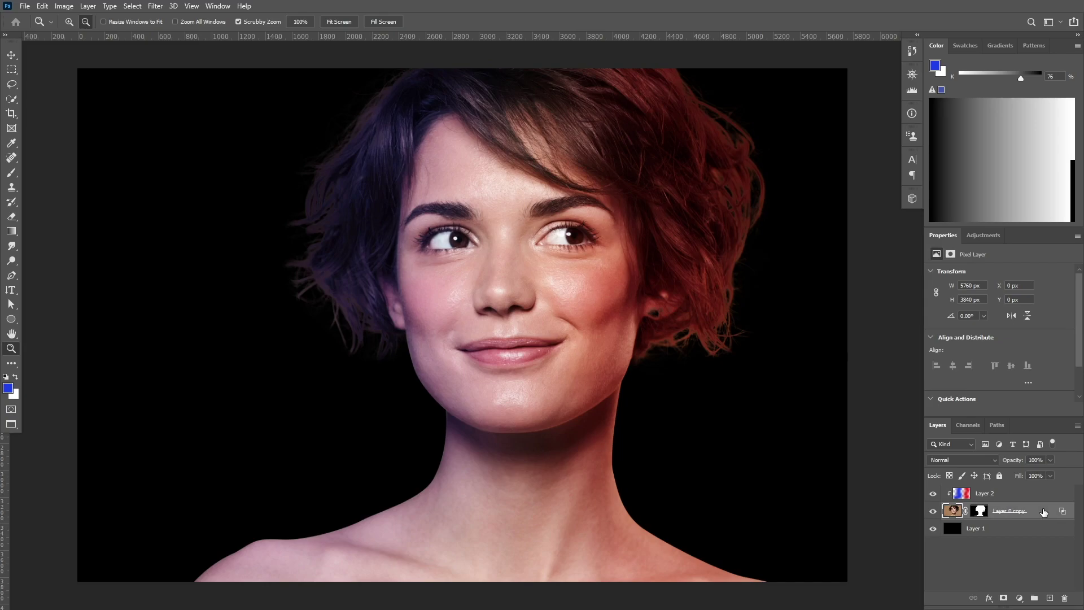
double_click(1044, 512)
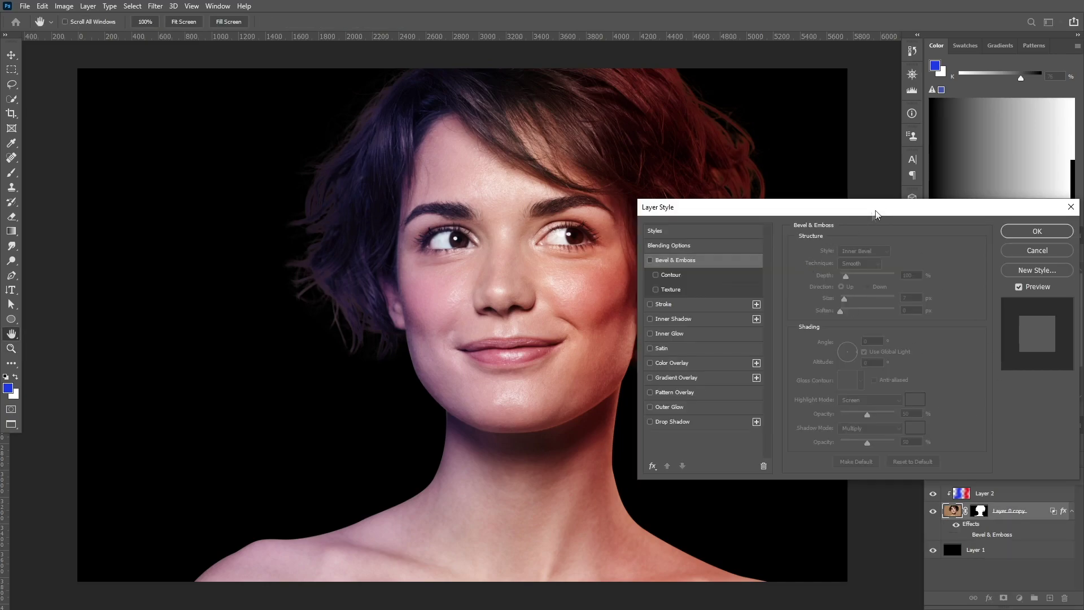
click(676, 261)
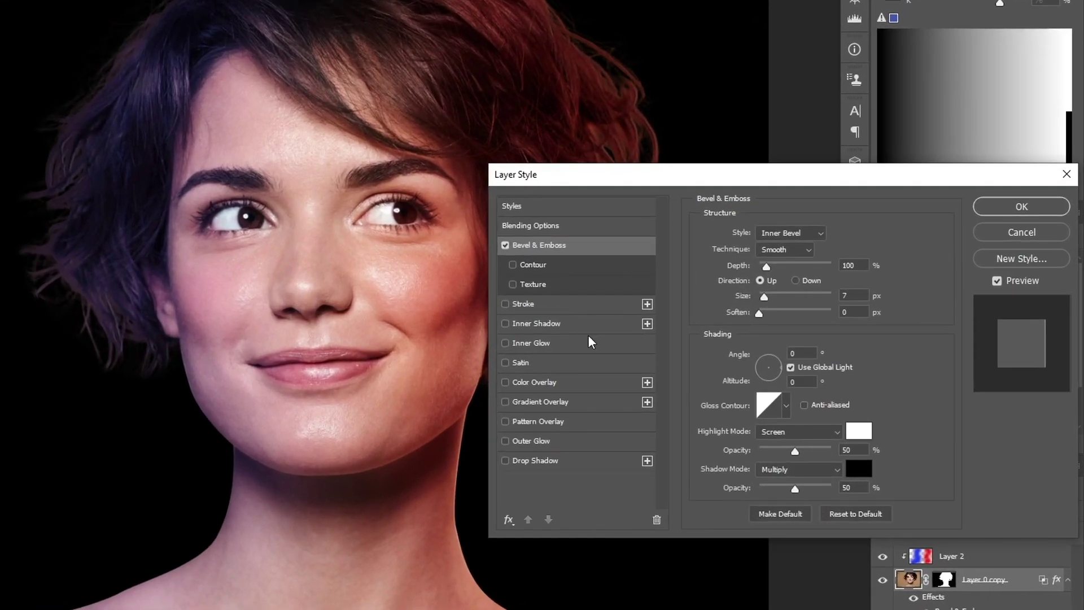
click(547, 284)
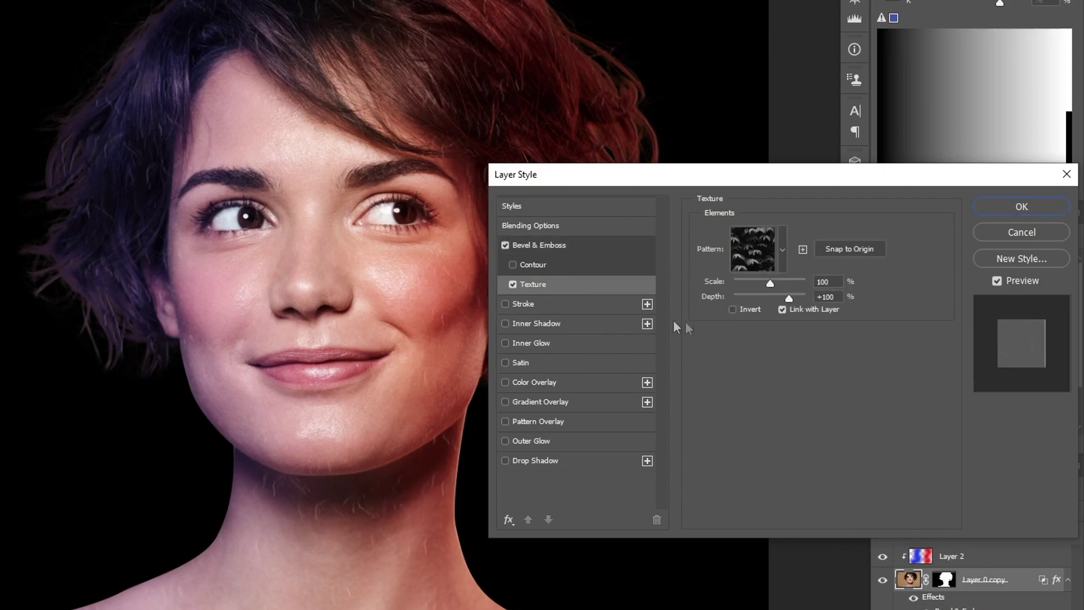
click(781, 257)
click(730, 369)
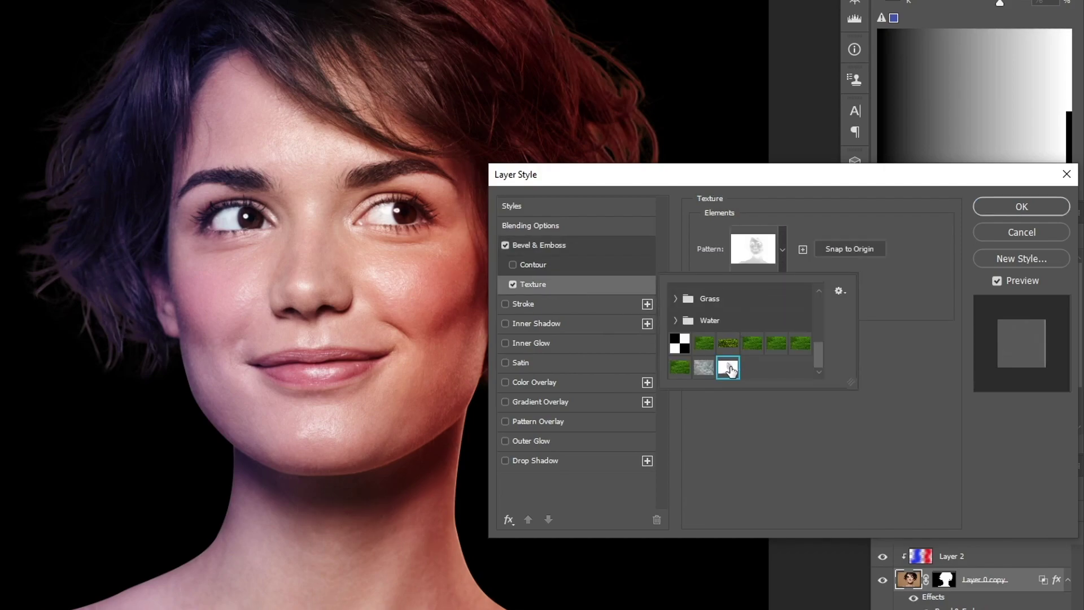
click(758, 421)
Set the texture's depth to +500%
drag(828, 297, 776, 288)
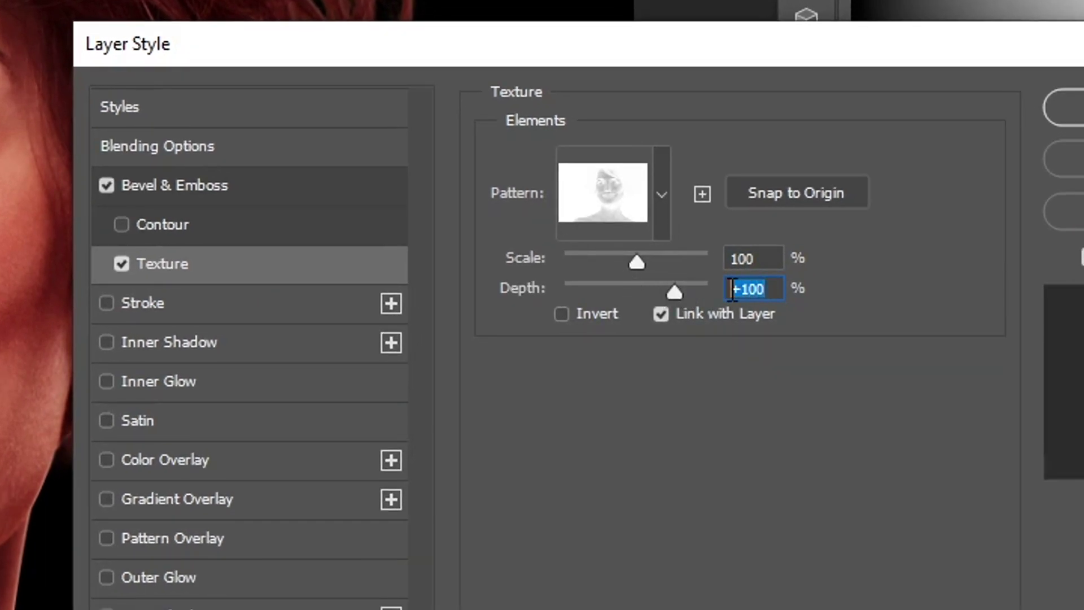
text(+500)
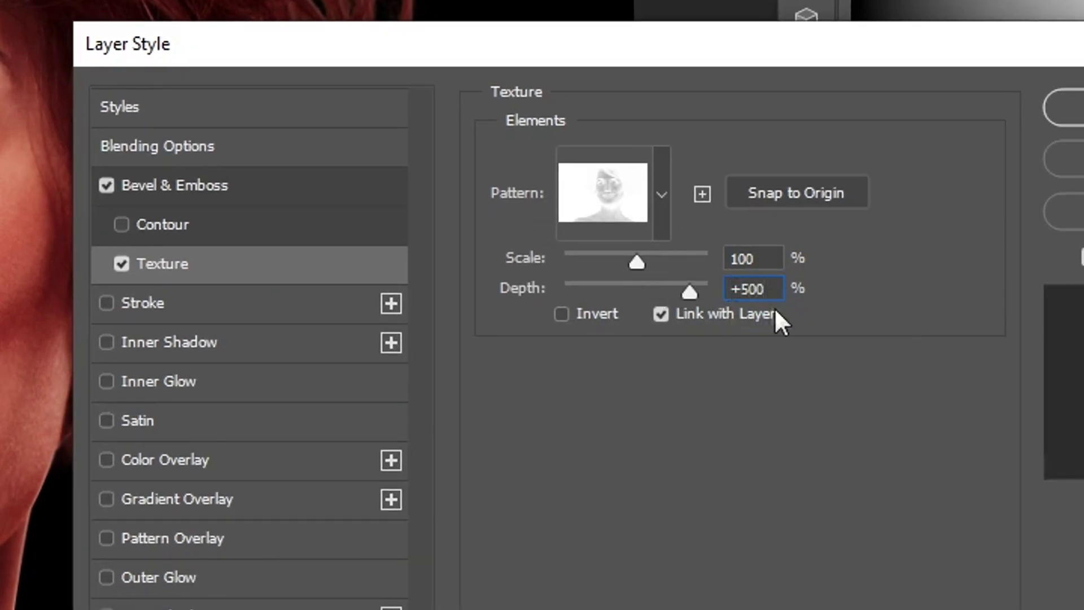
click(765, 258)
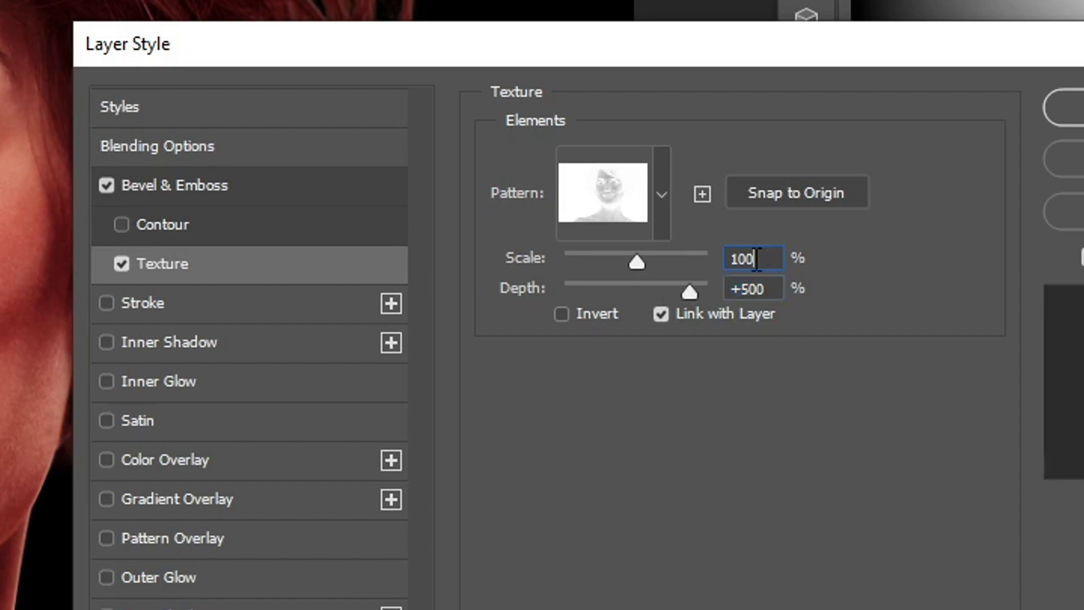
Set the Bevel & Emboss structure to 200% depth, 50 px size and 16 px soften
click(201, 185)
drag(636, 145, 672, 134)
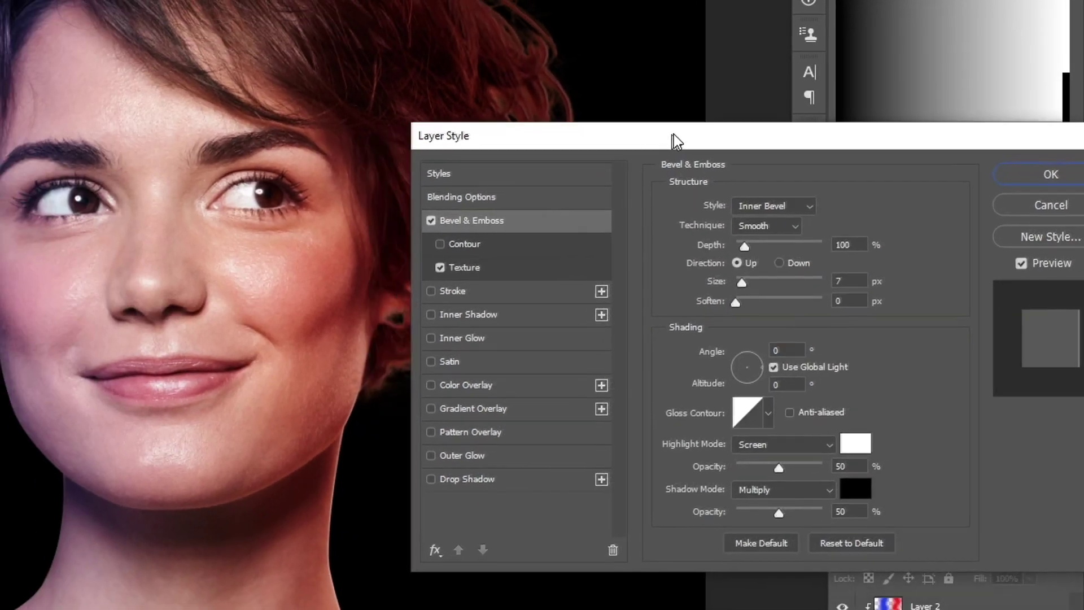
drag(774, 242, 802, 248)
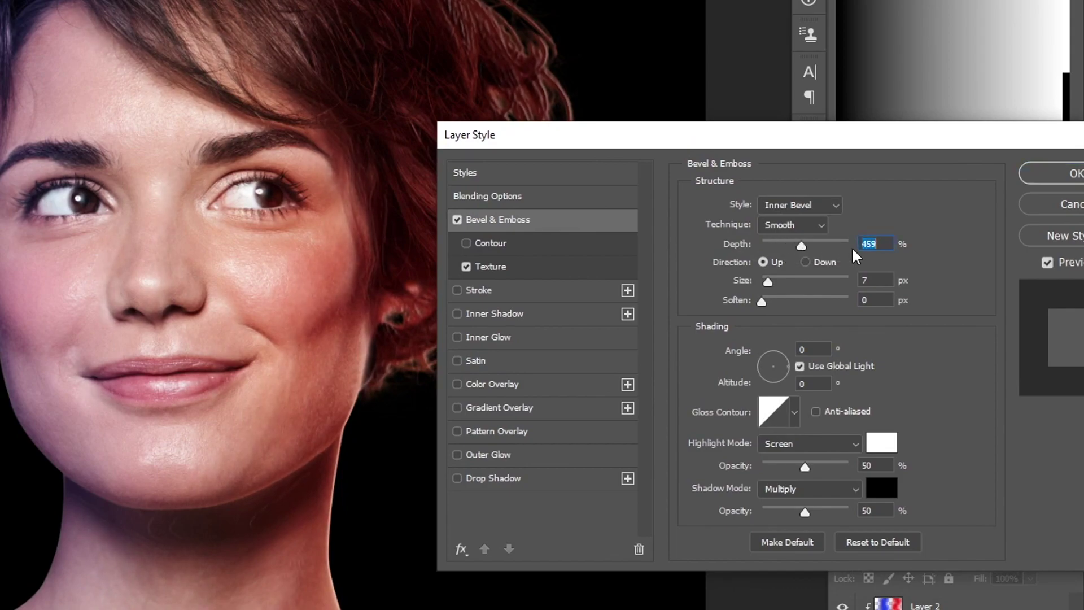
text(200)
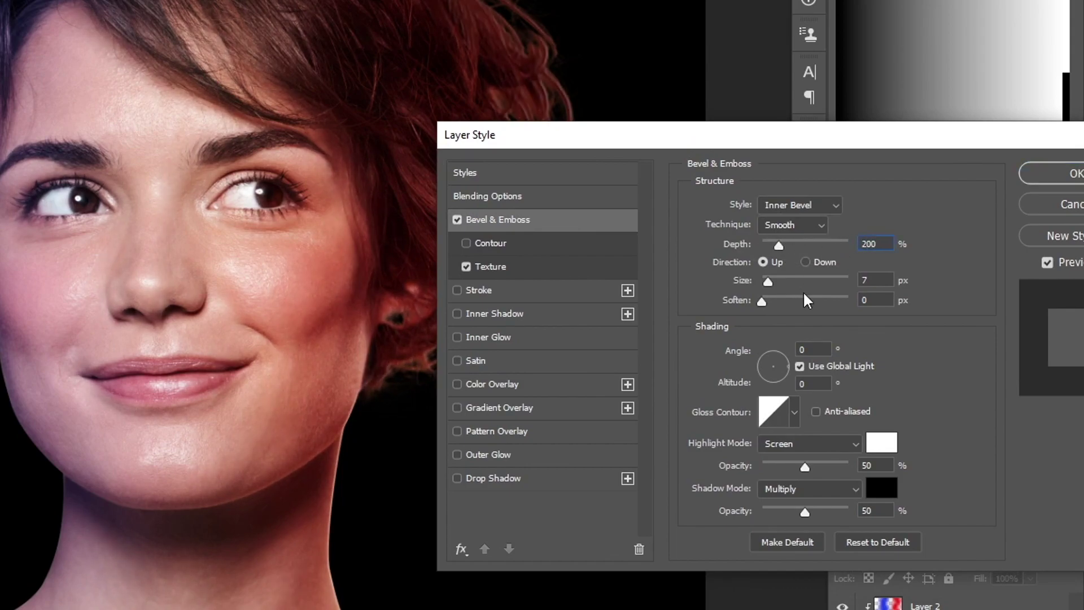
drag(755, 287, 796, 296)
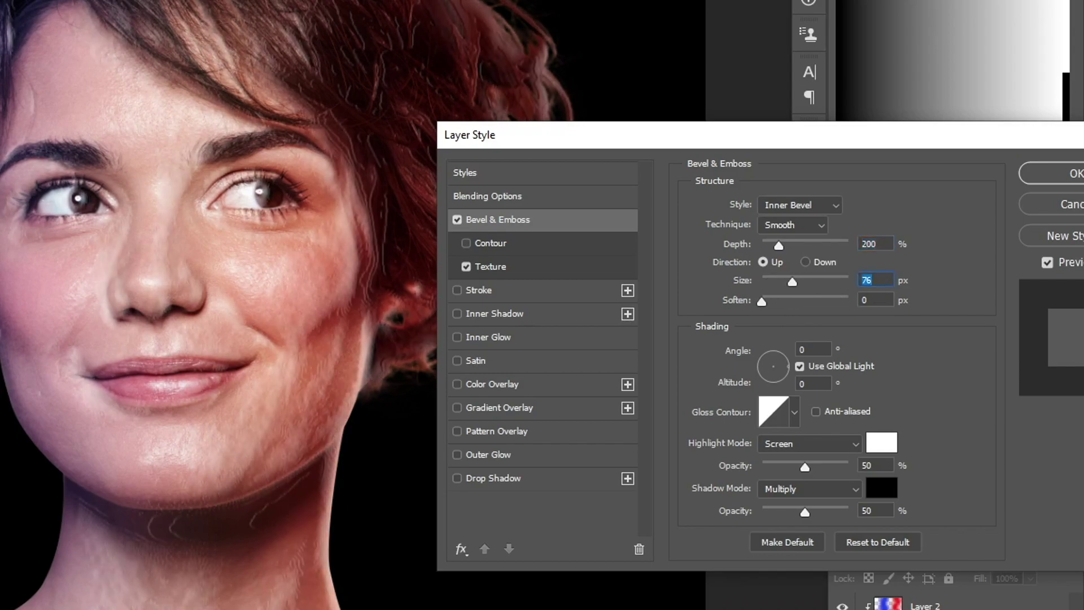
text(50)
drag(759, 303, 982, 308)
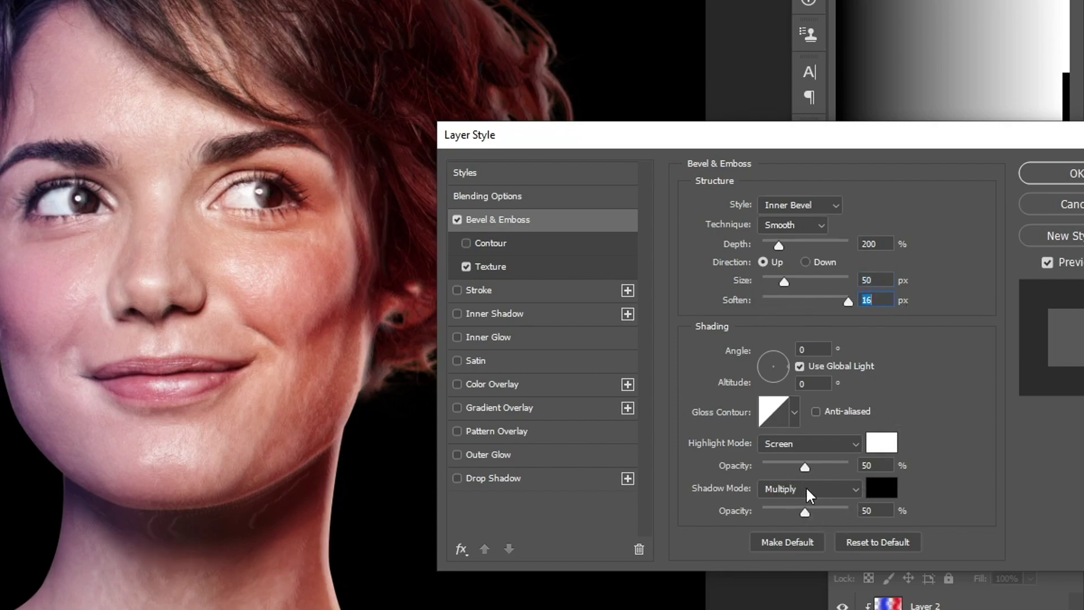
Set the bevel's shadow opacity to 0% and its highlight to pure red in Soft Light mode at 100% opacity
drag(811, 512, 748, 507)
drag(804, 466, 910, 455)
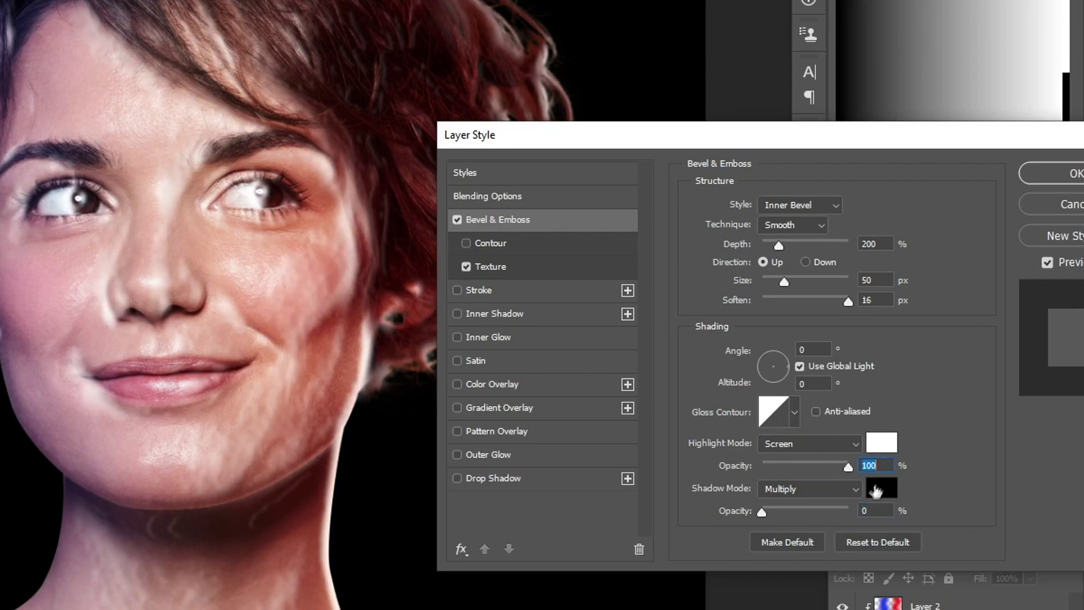
click(889, 452)
click(175, 449)
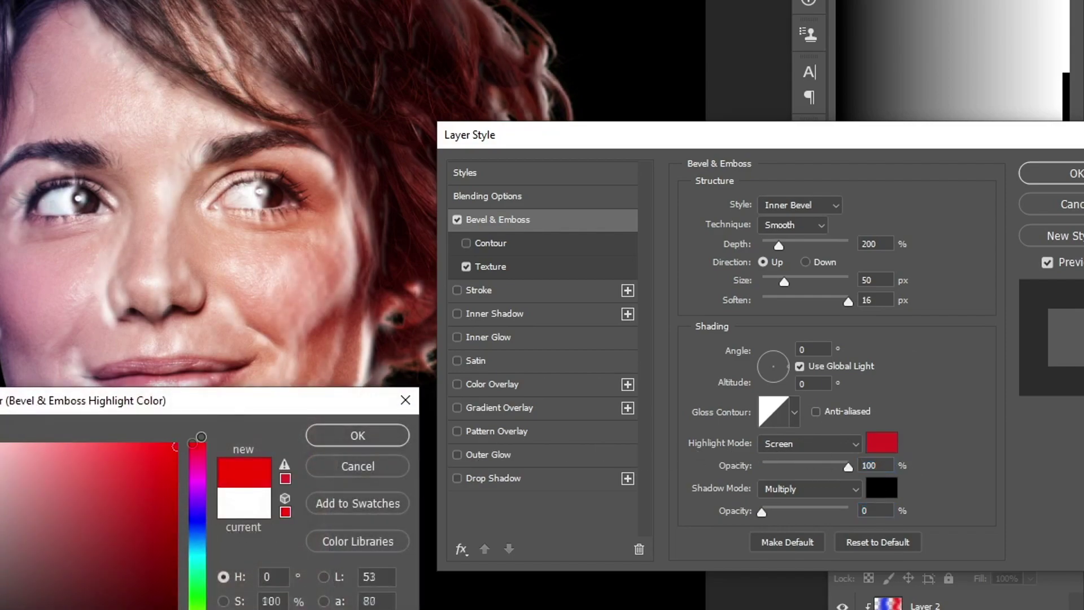
click(352, 438)
click(784, 445)
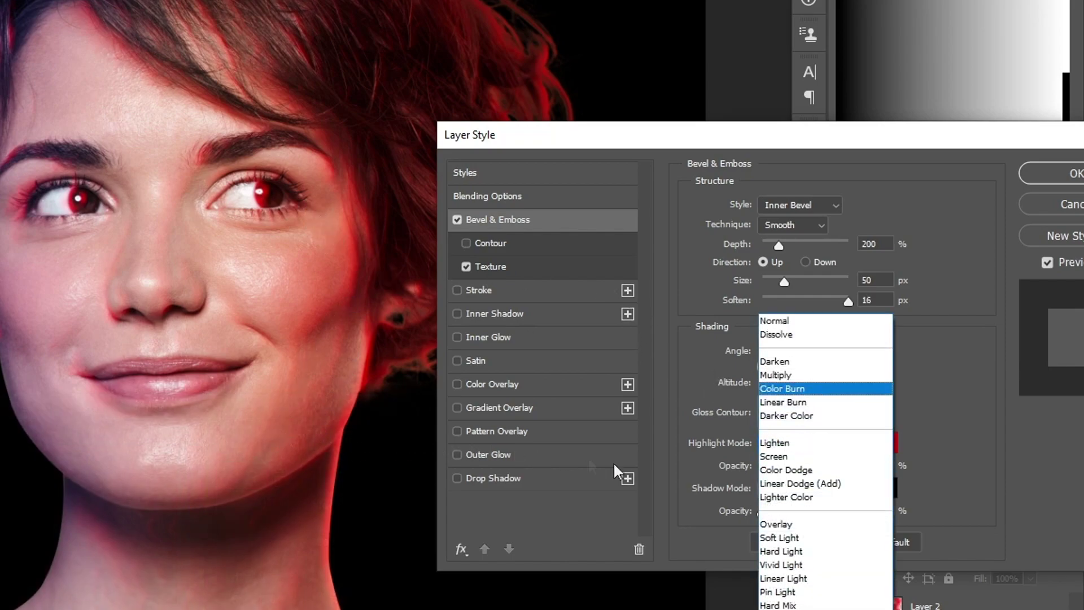
click(781, 537)
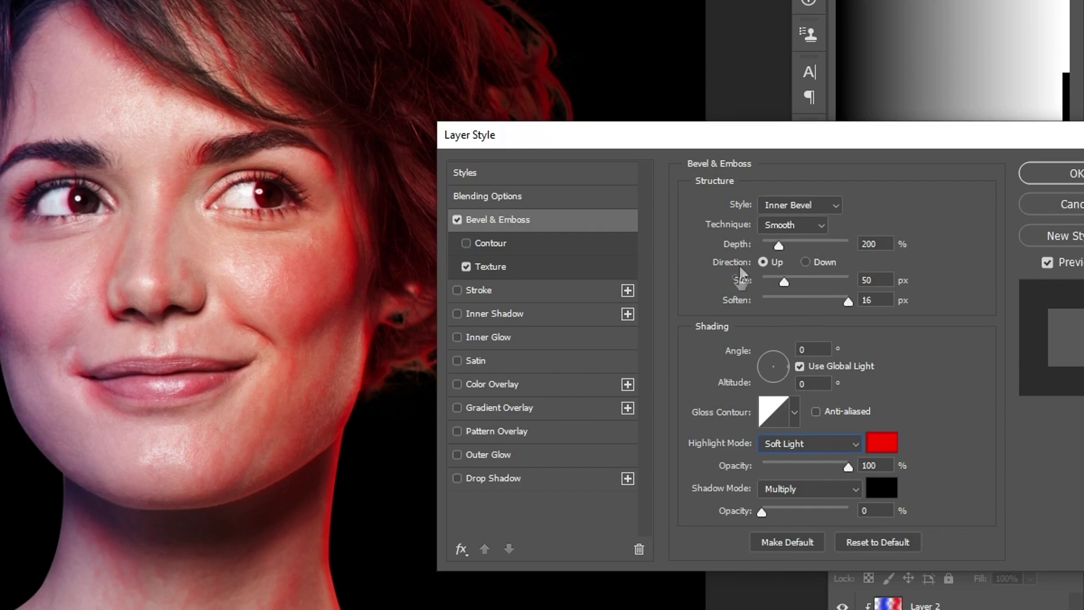
Refine the bevel to 35 px size and about 376% depth, and apply the layer style
mouse_move(785, 282)
mouse_down()
mouse_move(831, 278)
mouse_move(784, 281)
mouse_up()
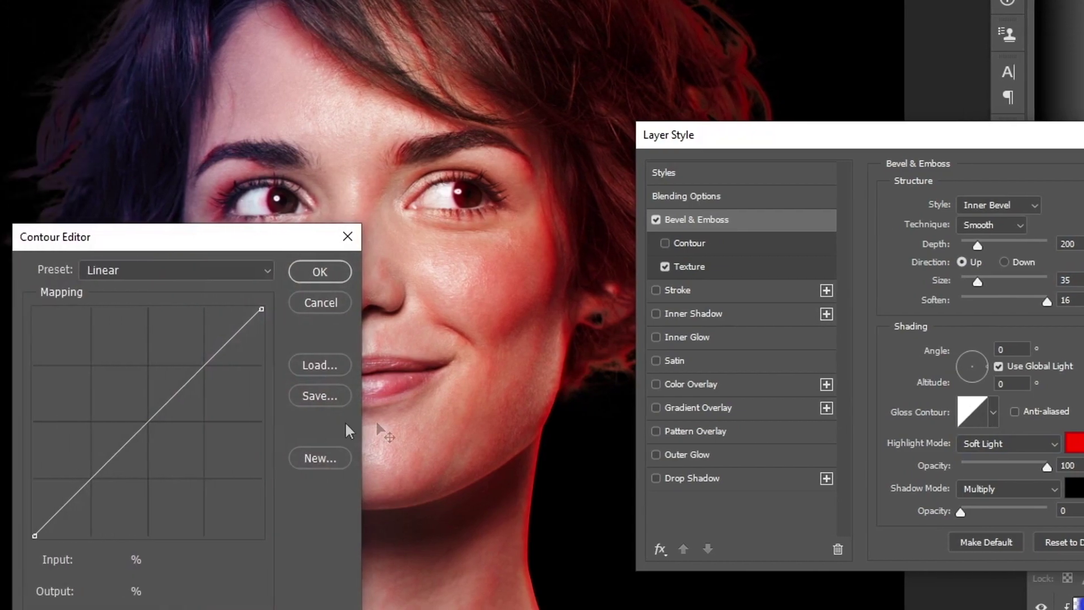
drag(204, 243, 203, 128)
drag(181, 363, 175, 396)
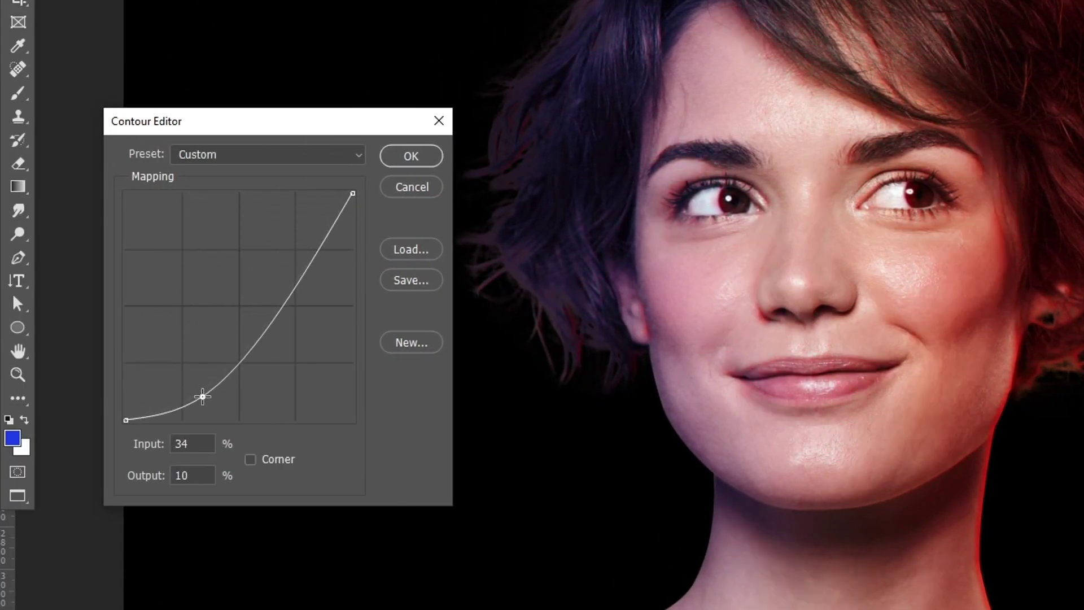
drag(274, 291, 265, 237)
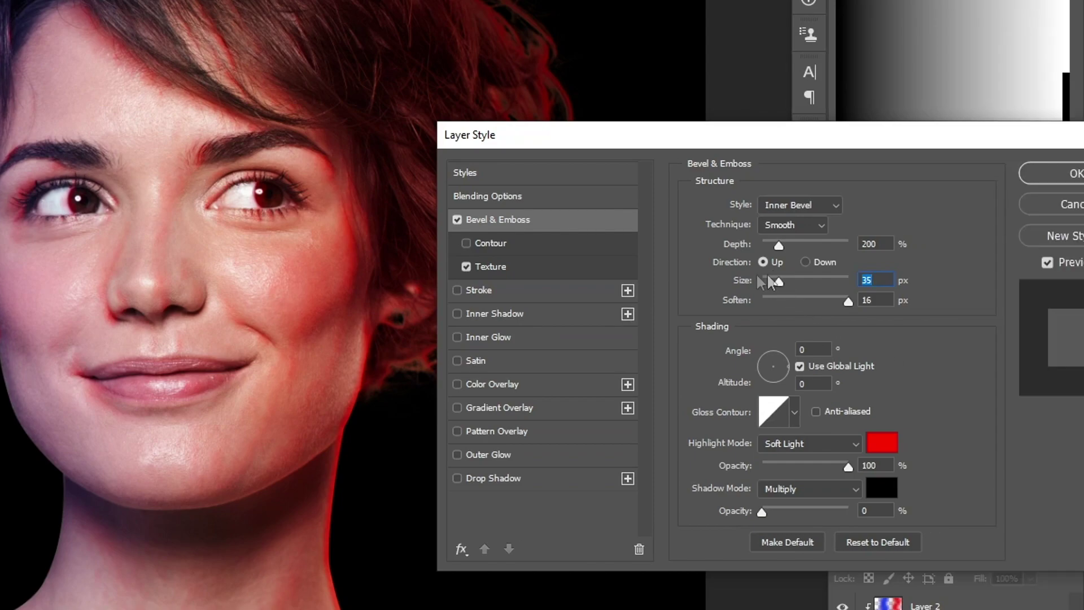
drag(779, 245, 794, 246)
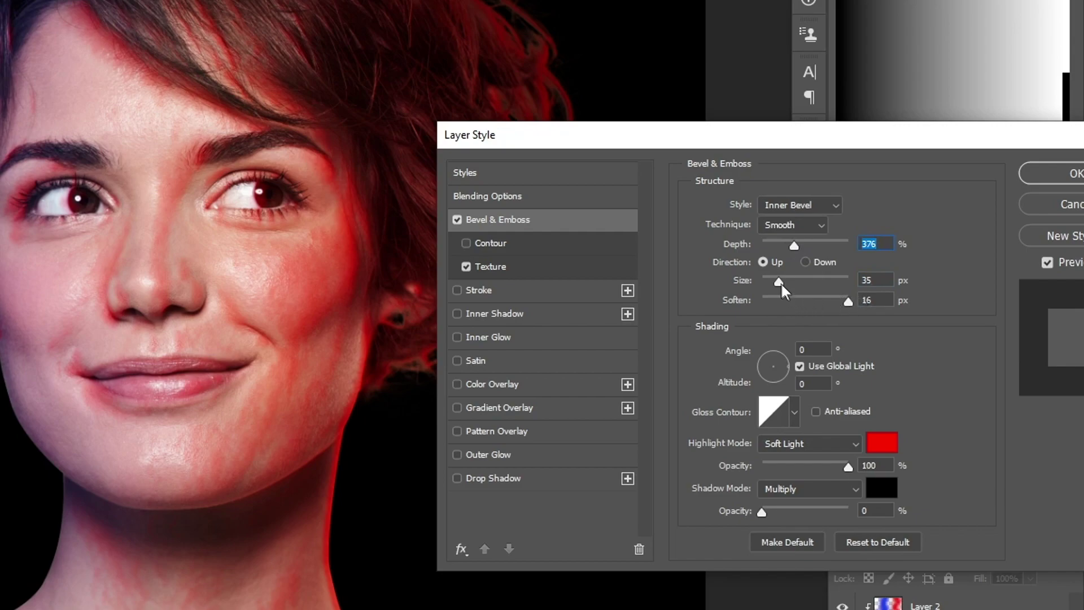
mouse_move(776, 282)
mouse_down()
mouse_move(793, 279)
mouse_move(765, 286)
mouse_move(774, 286)
mouse_up()
click(1051, 173)
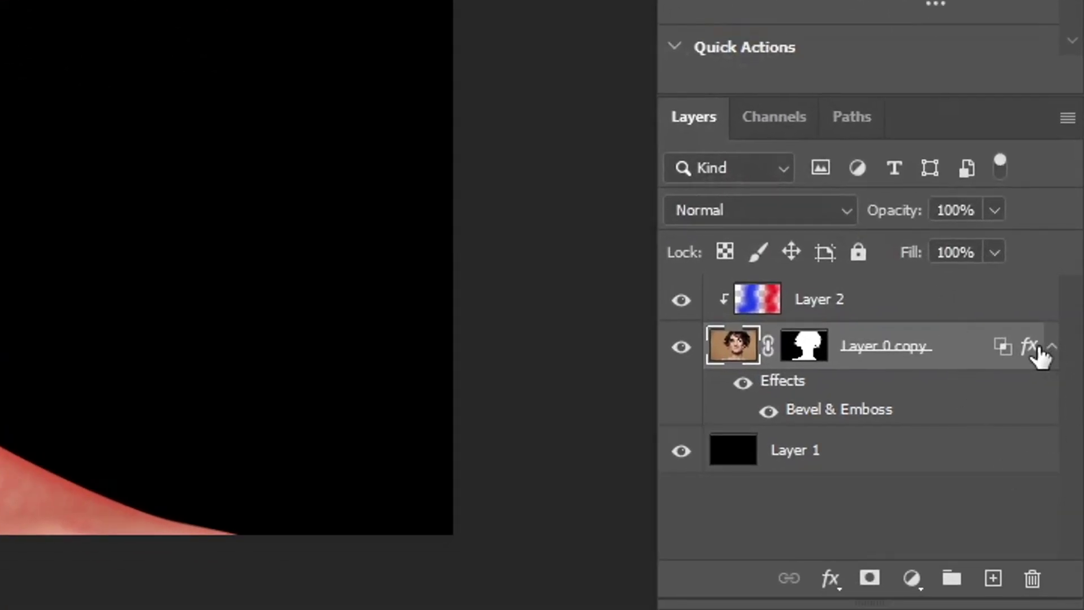
Convert the Bevel & Emboss effect into separate layers and move the highlights layer above Layer 2
right_click(1026, 345)
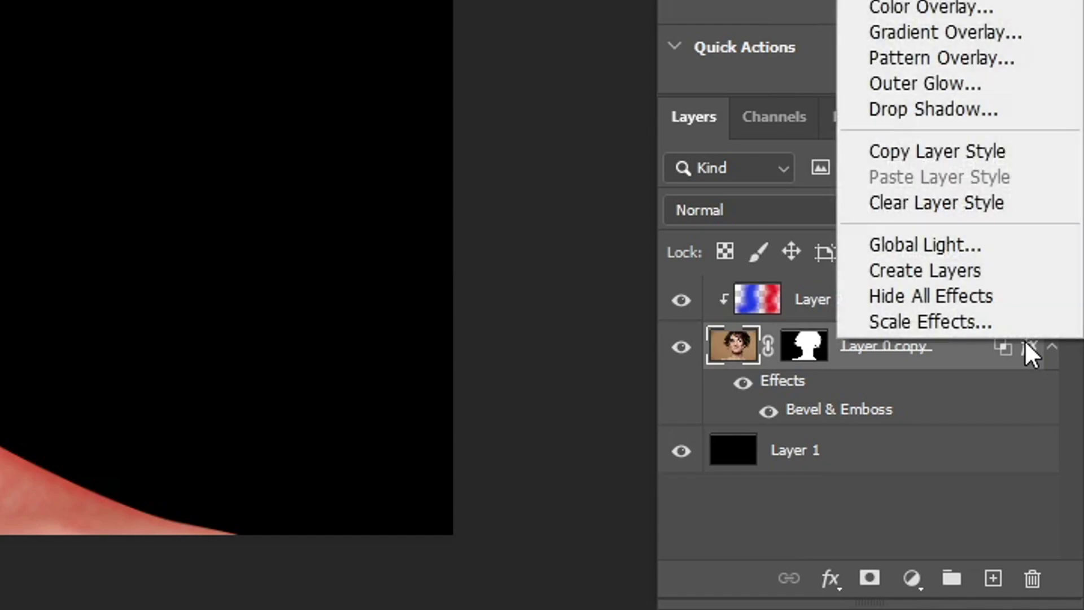
click(1022, 274)
drag(909, 346, 886, 293)
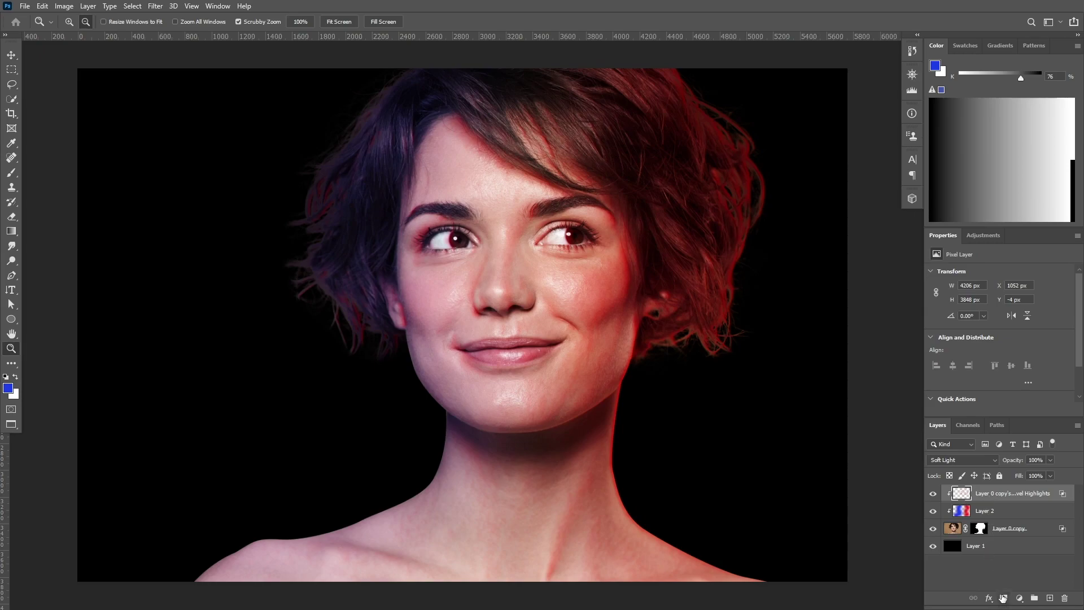
Add a layer mask to the red highlights layer, invert it to black, and ready the Brush with white
click(1003, 597)
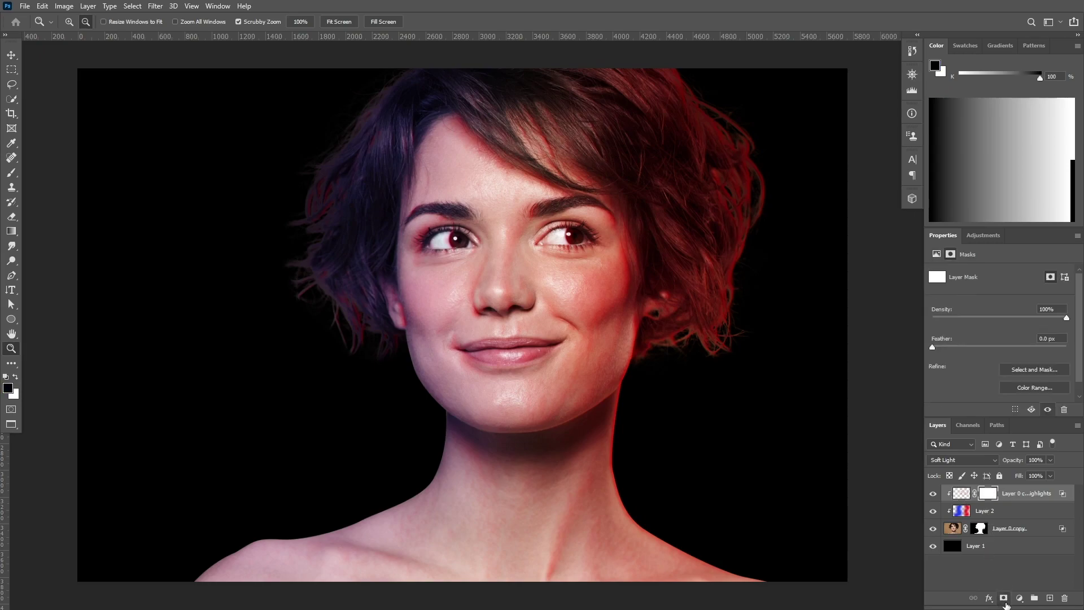
key(ctrl+i)
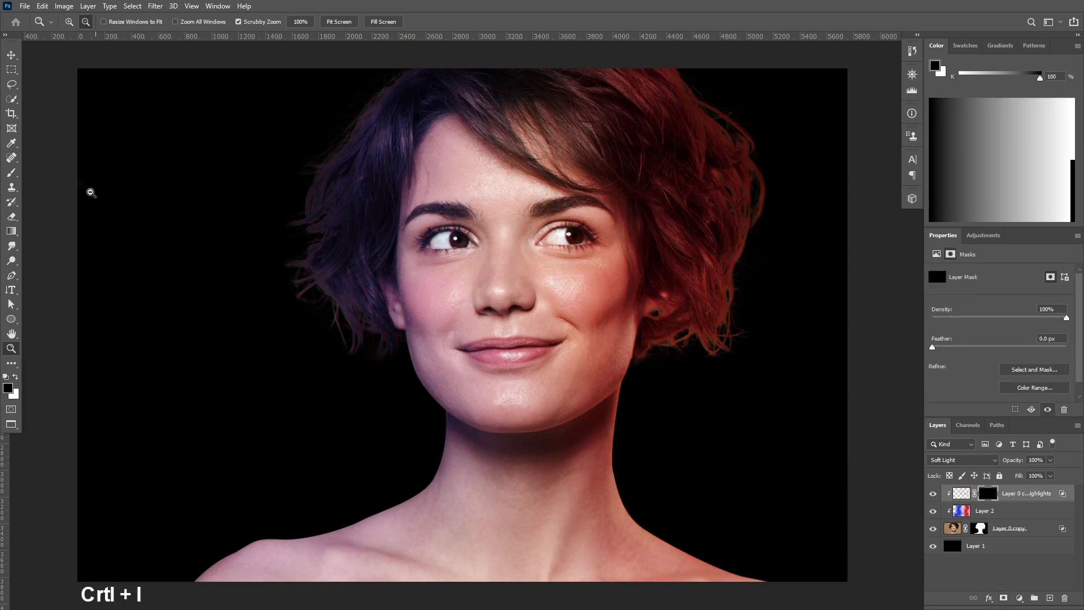
click(11, 173)
key(x)
Paint white on the mask with soft brushes up to 566 px to reveal red light on the face's red-lit side, nose, inner brow, hair, neck and shoulder
drag(554, 349, 441, 341)
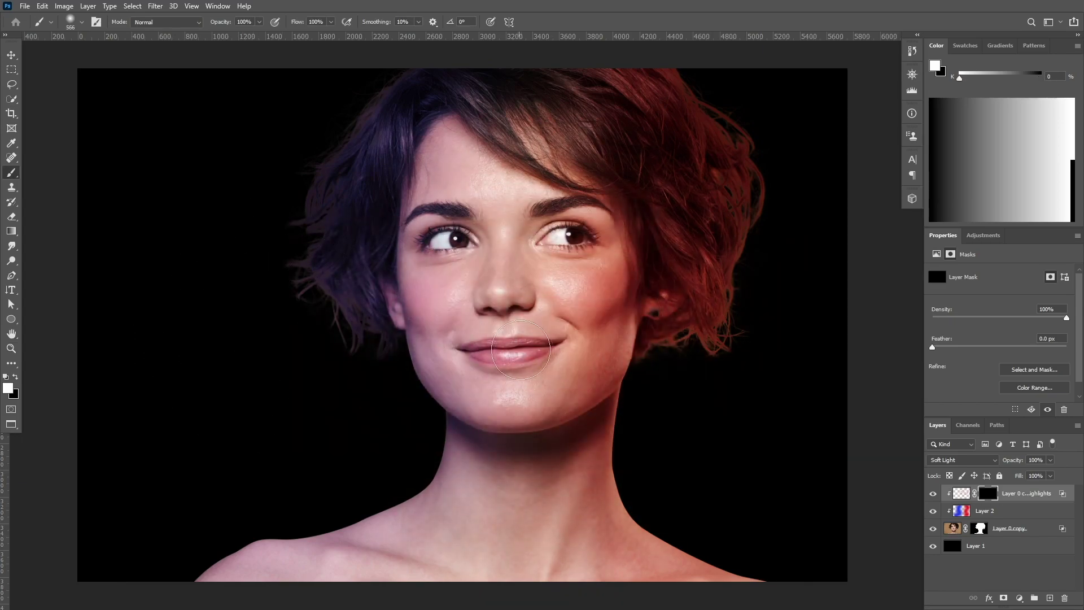
mouse_move(552, 323)
mouse_down()
mouse_move(537, 421)
mouse_move(571, 404)
mouse_move(600, 349)
mouse_move(638, 325)
mouse_move(651, 224)
mouse_up()
alt+right_click(582, 234)
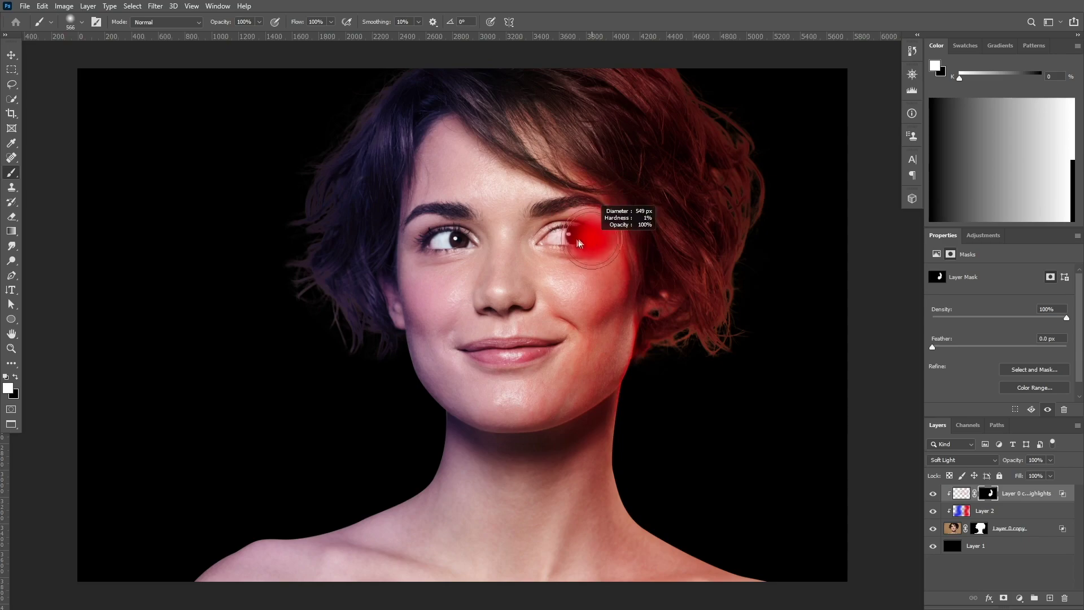
alt+right_click(588, 251)
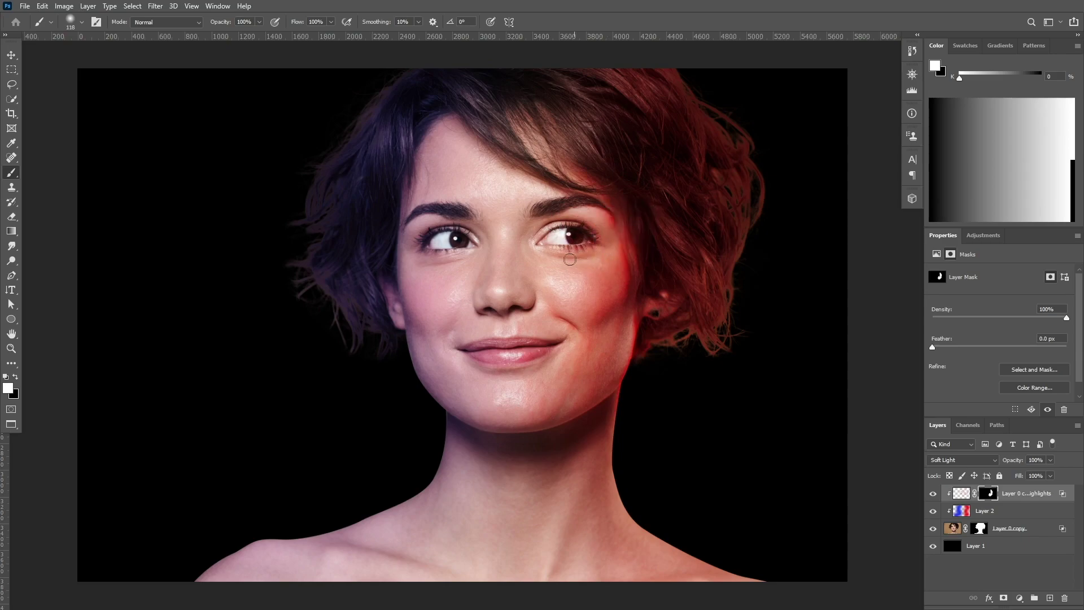
alt+right_click(591, 216)
alt+right_click(513, 281)
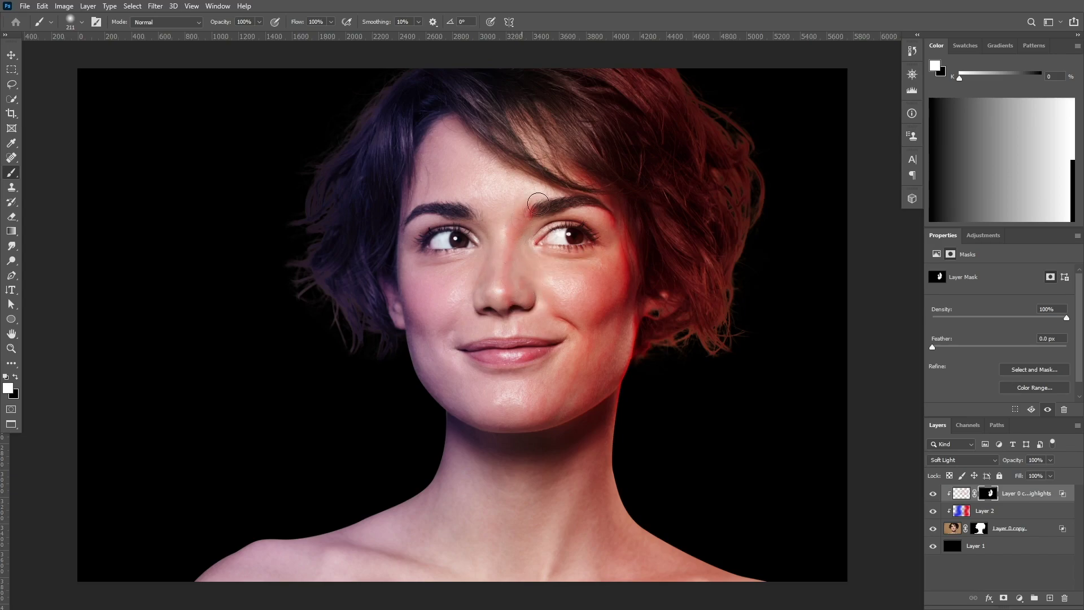
alt+right_click(648, 161)
mouse_move(702, 221)
mouse_down()
mouse_move(628, 377)
mouse_move(591, 568)
mouse_move(540, 604)
mouse_move(597, 476)
mouse_move(769, 585)
mouse_move(581, 452)
mouse_move(597, 511)
mouse_move(639, 299)
mouse_up()
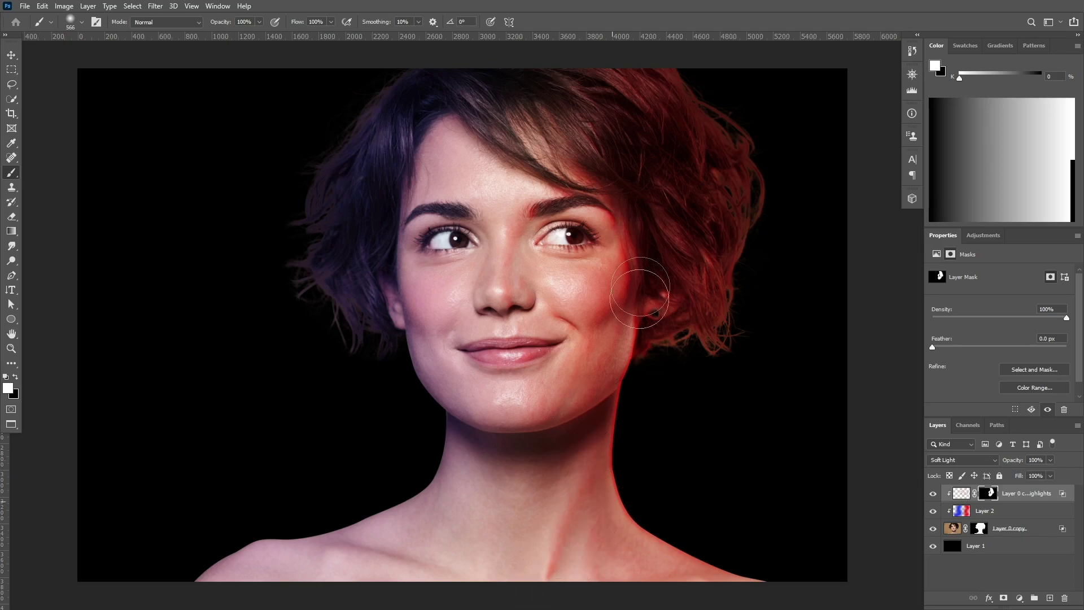
alt+right_click(537, 252)
mouse_move(511, 286)
mouse_down()
mouse_move(504, 246)
mouse_move(519, 214)
mouse_move(498, 263)
mouse_move(513, 264)
mouse_move(531, 216)
mouse_up()
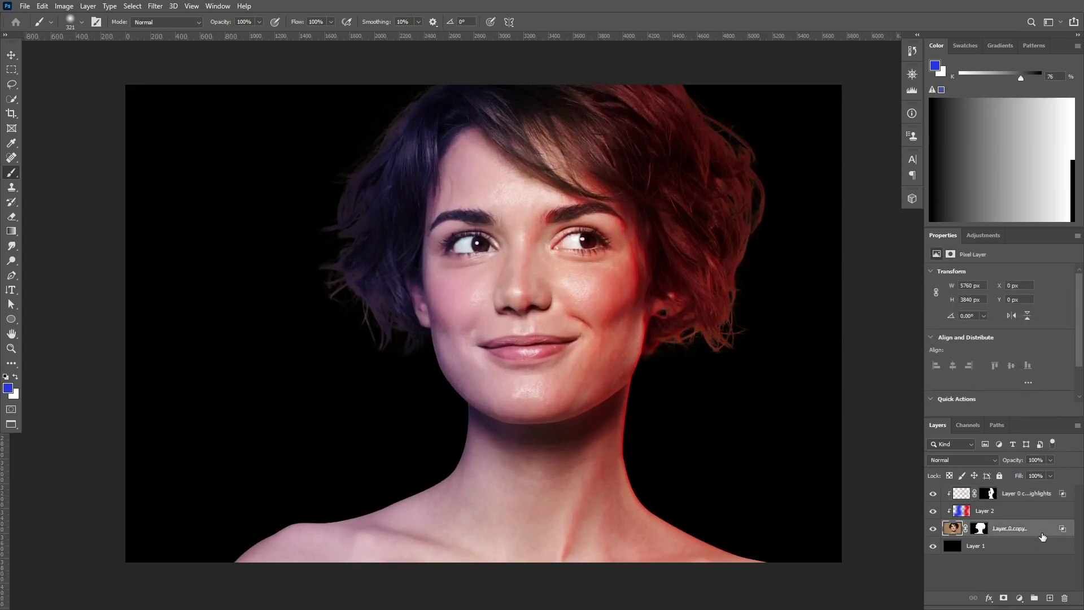
Enable the Bevel & Emboss texture on Layer 0 copy and set the height-map pattern's depth to -500%
double_click(1039, 536)
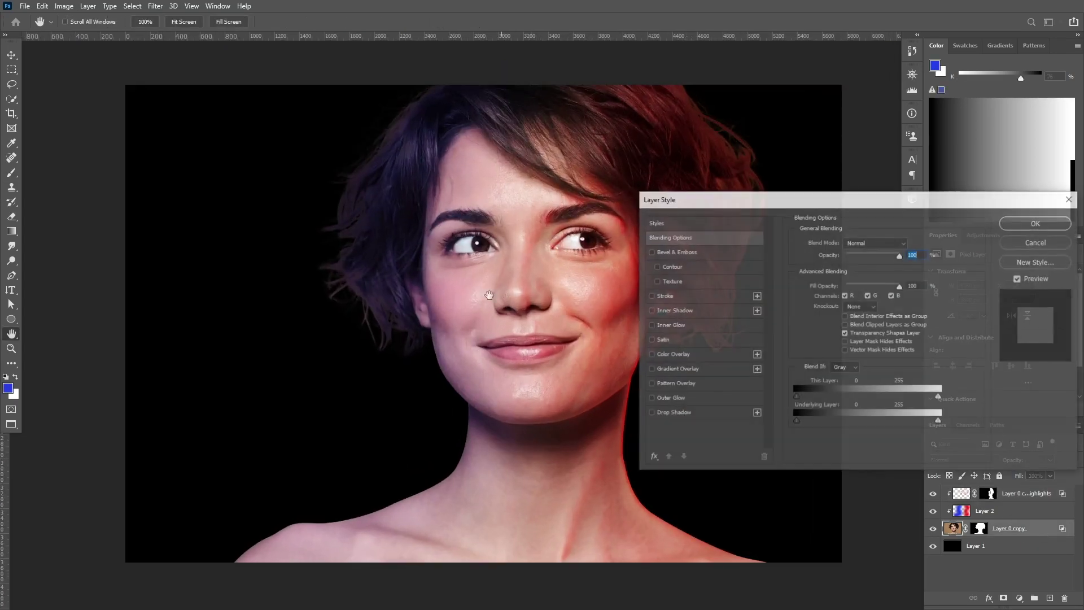
click(687, 279)
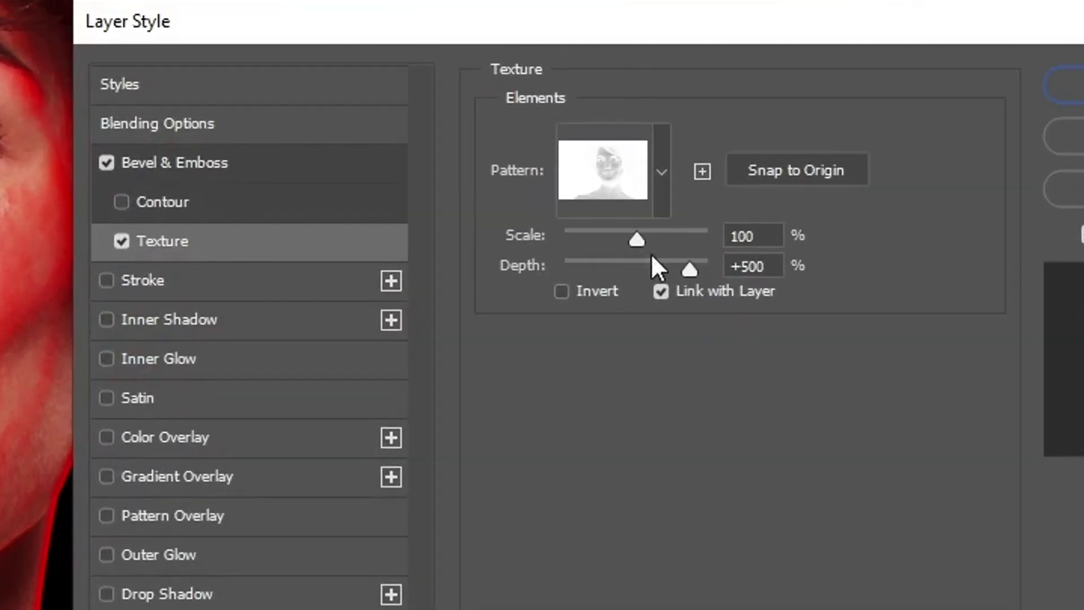
drag(739, 268, 600, 271)
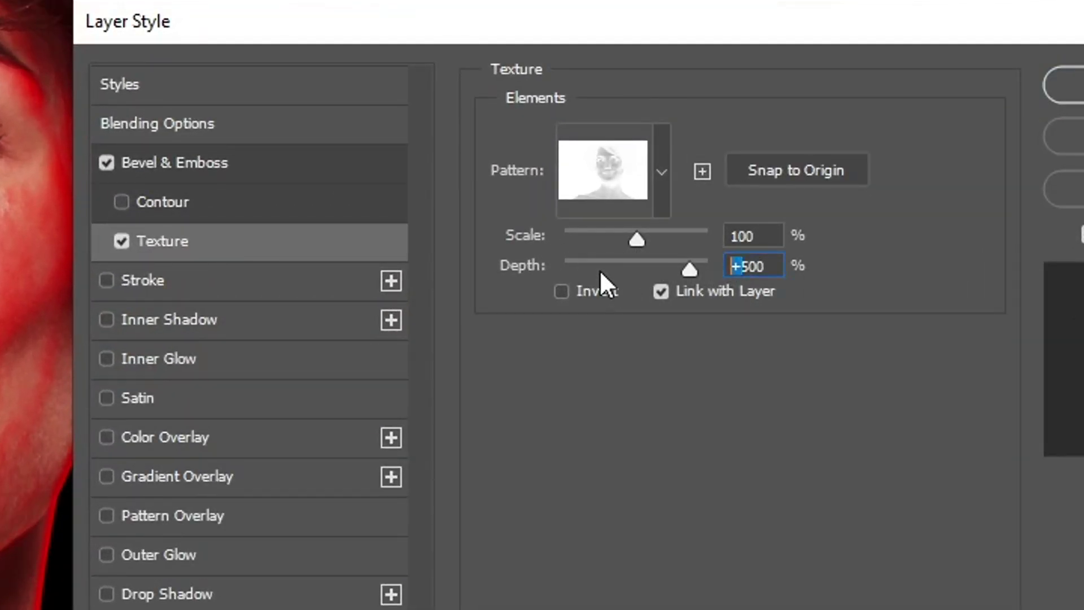
text(-)
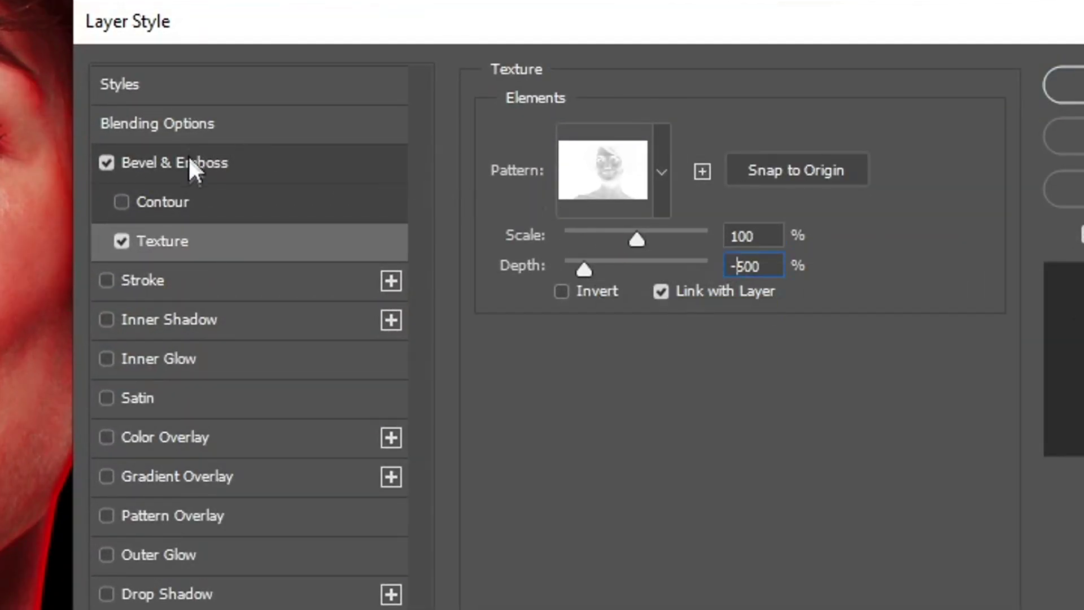
Set the bevel's highlight color to blue 0018ff and its size to 29 px, and apply the layer style
click(228, 167)
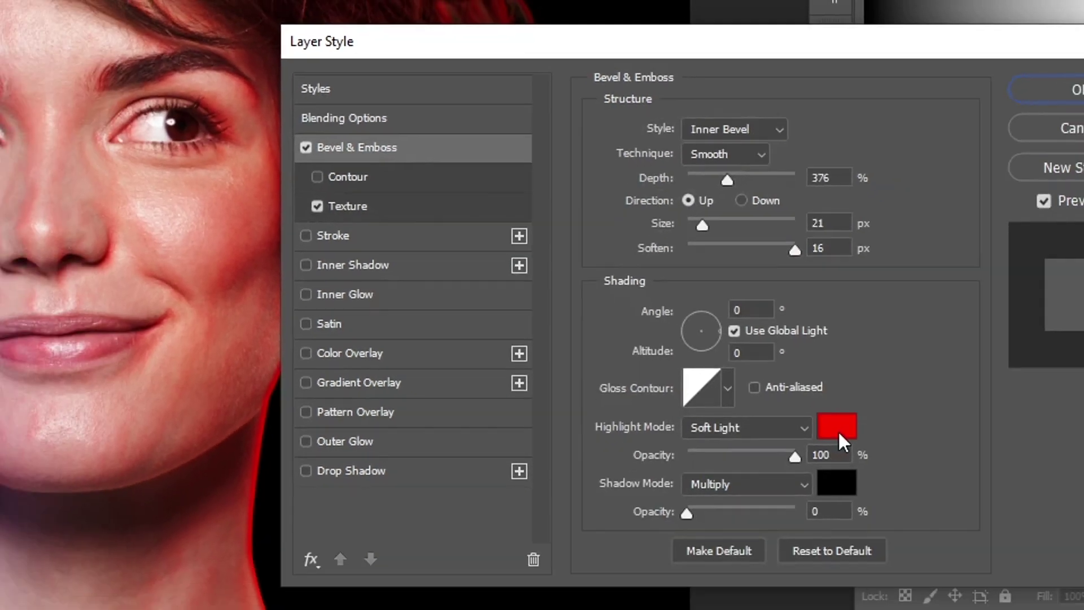
click(814, 540)
click(344, 385)
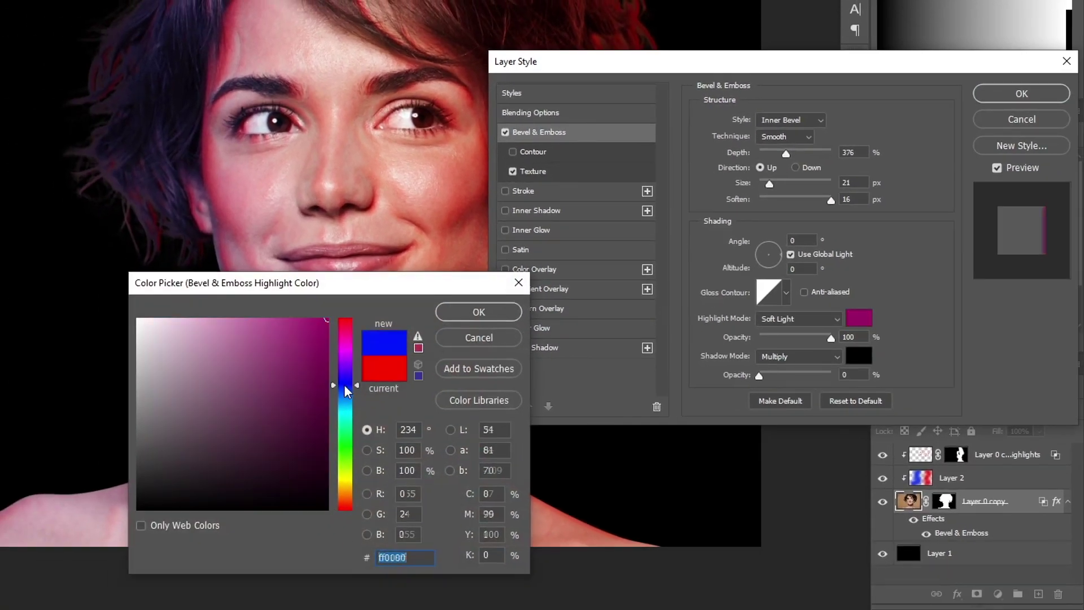
click(479, 312)
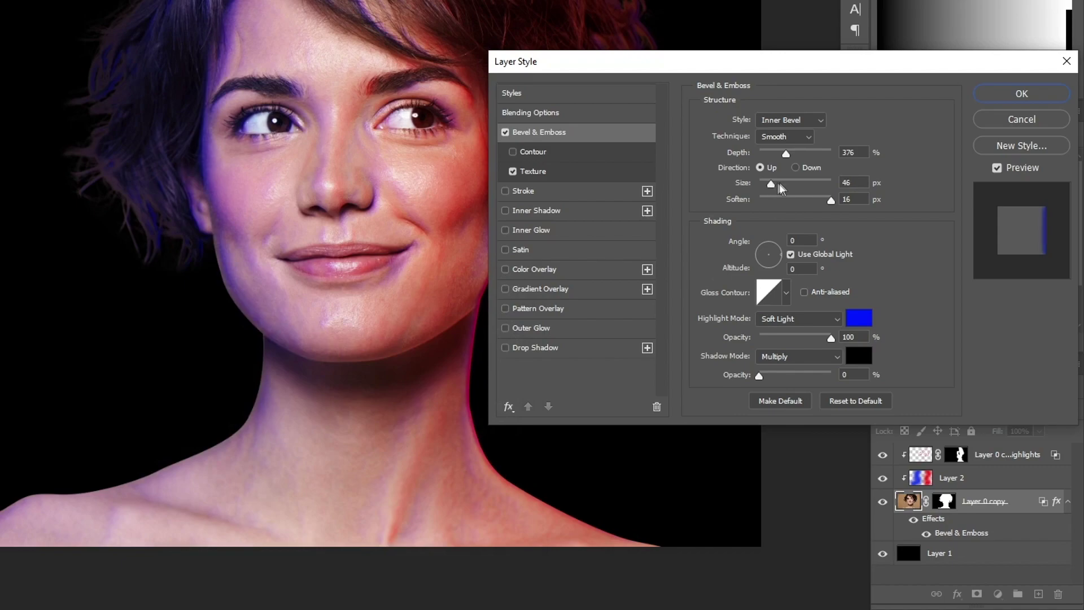
drag(780, 188, 773, 184)
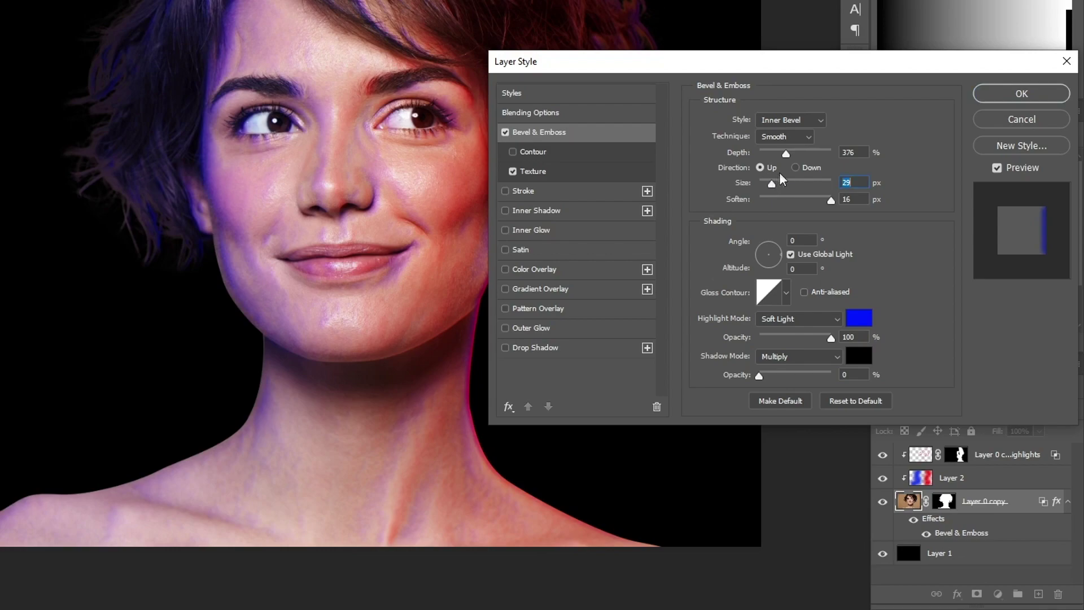
click(996, 96)
Convert the blue Bevel & Emboss effect into its own layer and move that highlights layer above Layer 2
click(1021, 515)
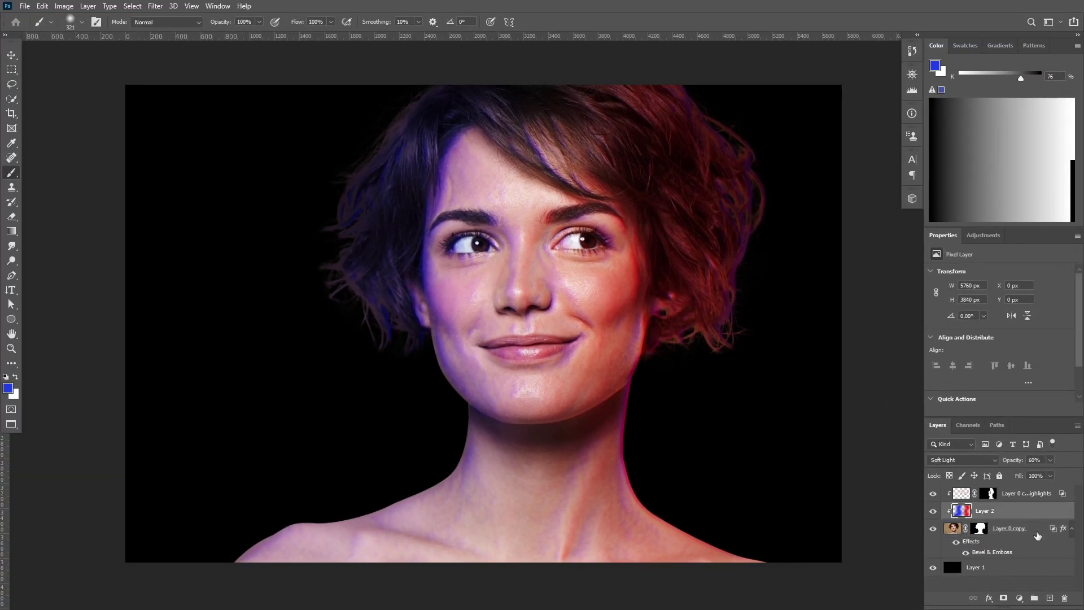
right_click(1037, 535)
click(1050, 508)
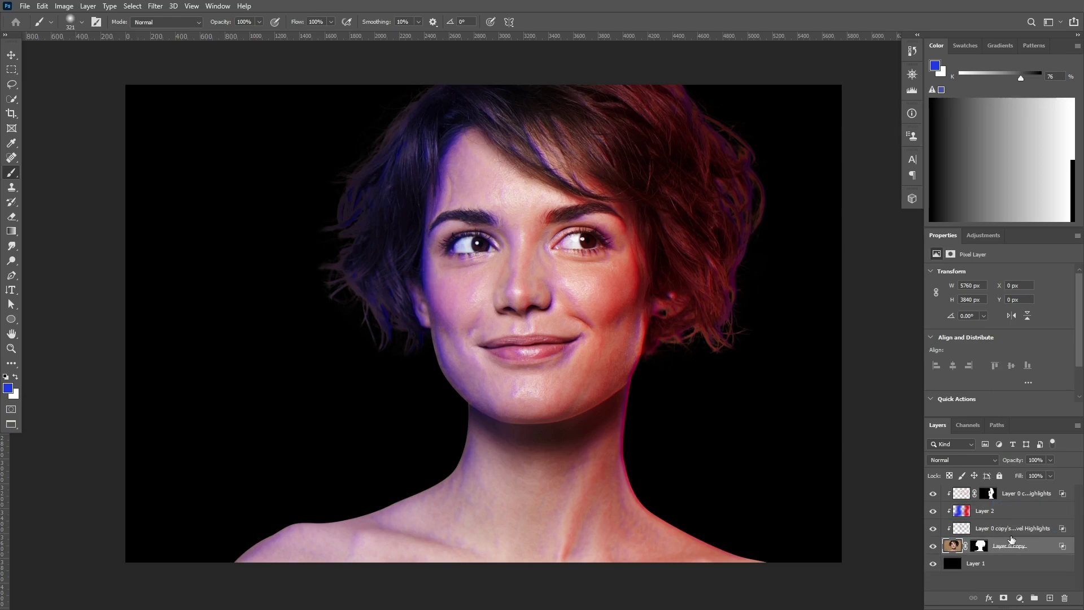
drag(1032, 531, 1018, 504)
Add an inverted black mask to the blue highlights layer and paint white to reveal light on the shoulder, neck, jaw and hairline
click(1002, 599)
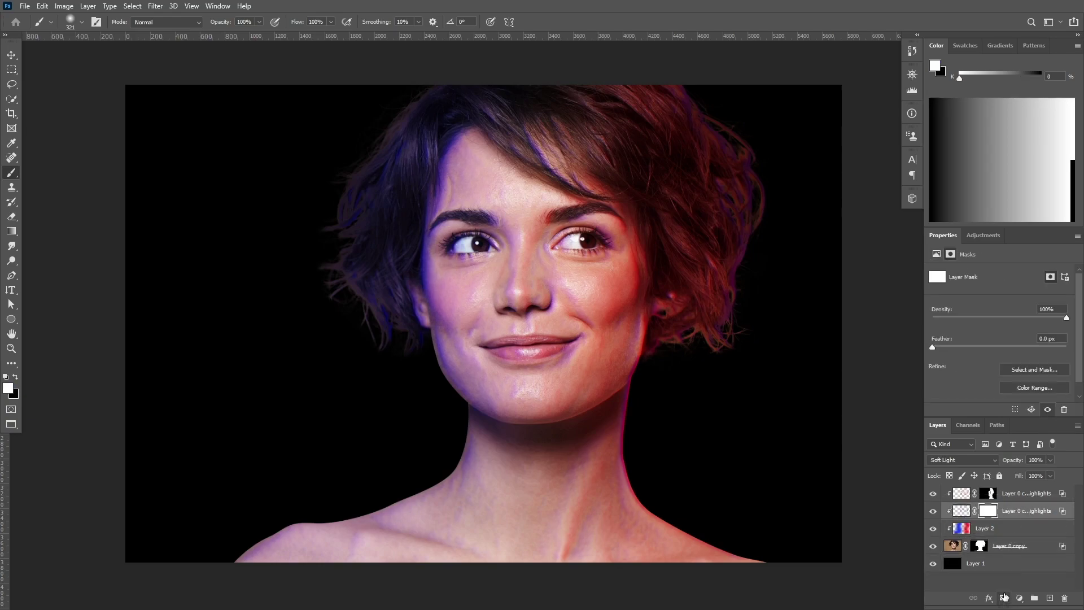
key(ctrl+i)
drag(425, 424, 448, 424)
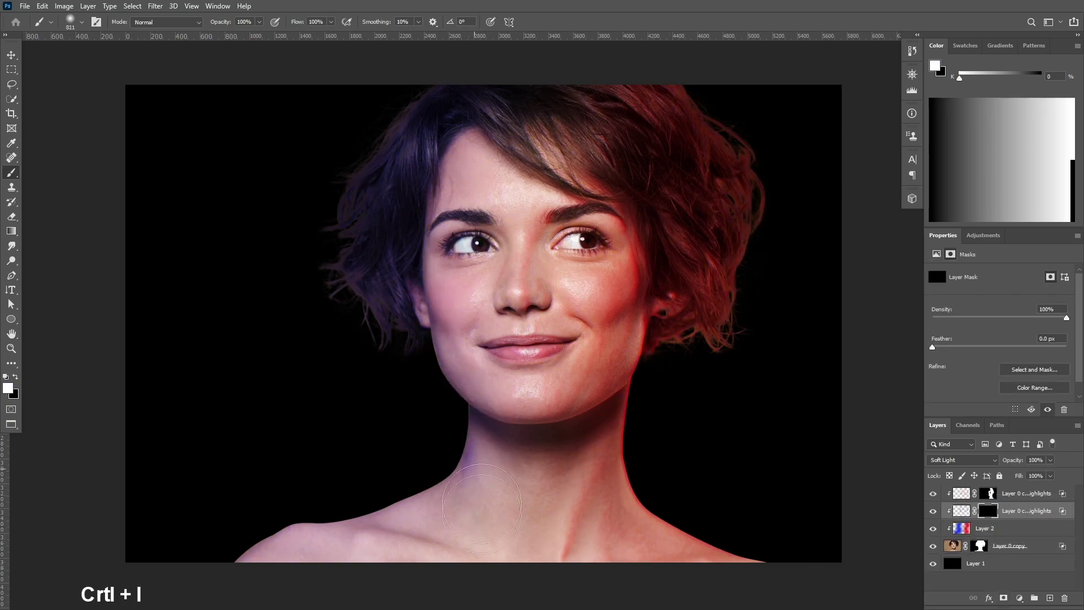
mouse_move(484, 493)
mouse_down()
mouse_move(438, 462)
mouse_move(414, 545)
mouse_move(340, 510)
mouse_move(403, 487)
mouse_up()
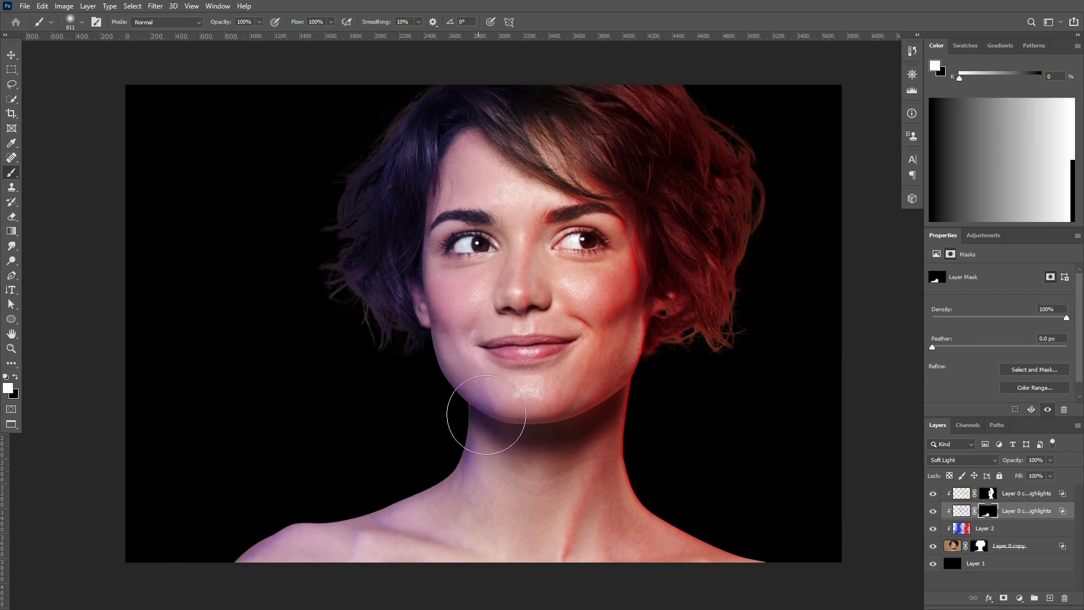
drag(487, 414, 421, 368)
drag(467, 388, 440, 388)
mouse_move(437, 333)
mouse_down()
mouse_move(426, 226)
mouse_move(464, 218)
mouse_move(480, 122)
mouse_up()
Reveal the blue light on the nose bridge and inner eyebrow with smaller white brush strokes on the mask
alt+right_click(432, 212)
alt+right_click(499, 277)
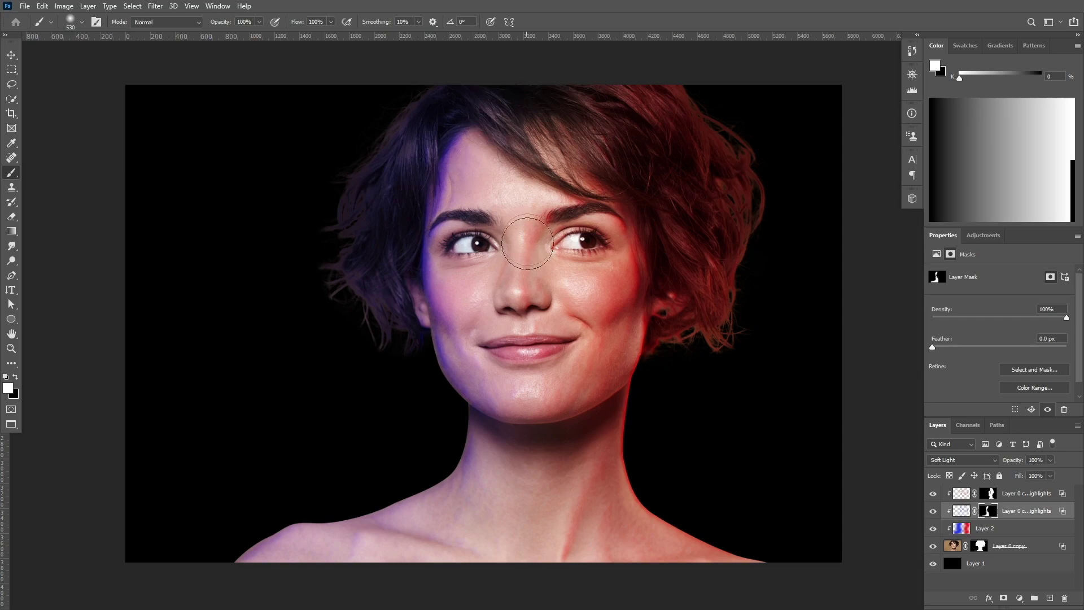
mouse_move(510, 243)
mouse_down()
mouse_move(505, 225)
mouse_move(484, 219)
mouse_up()
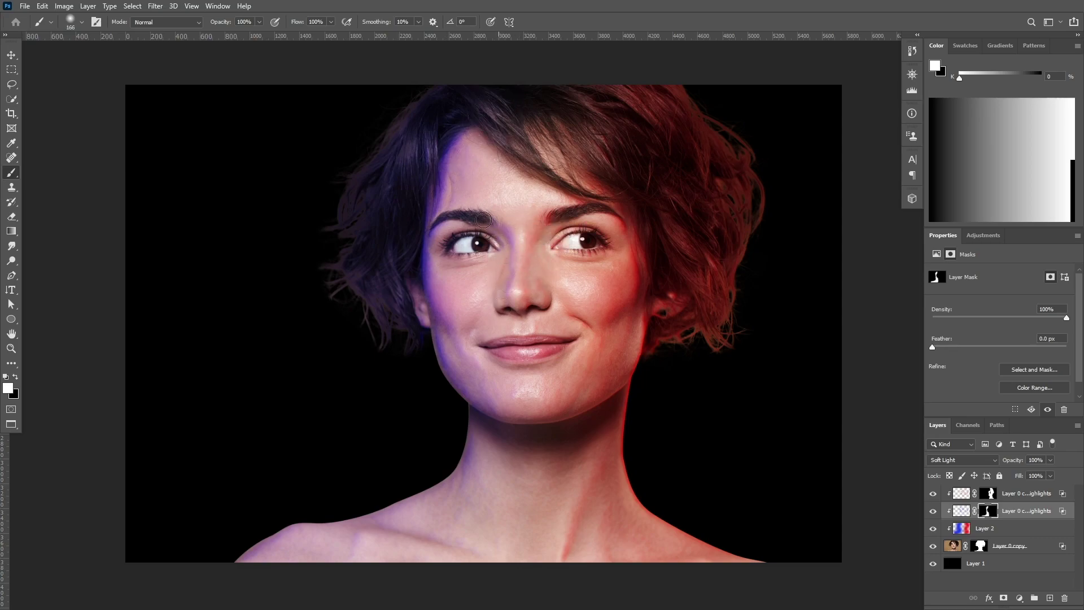
alt+right_click(491, 361)
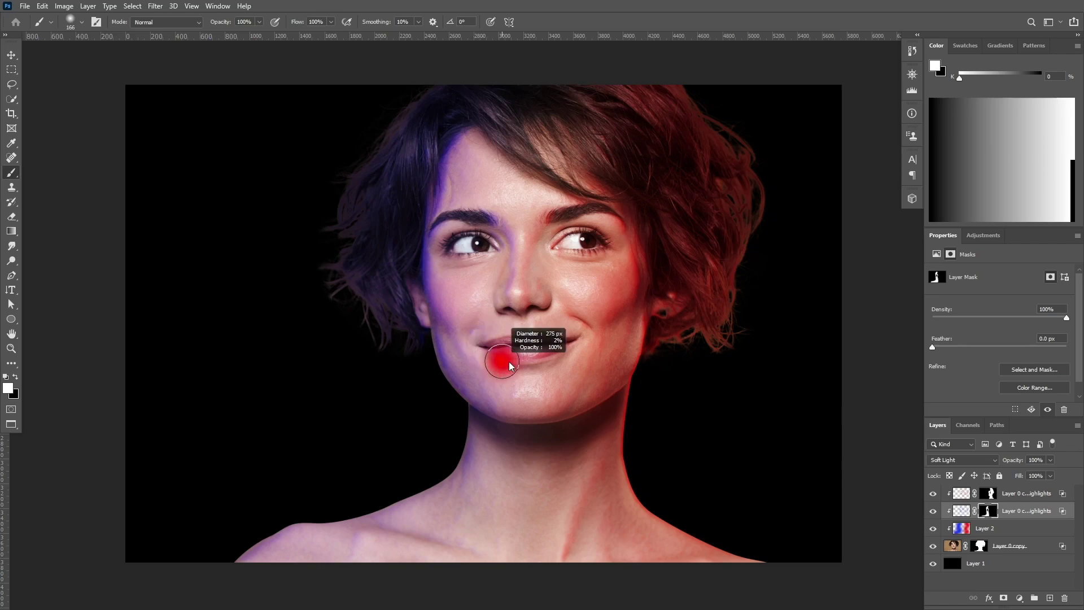
Compare the portrait with and without the two highlights layers at different zoom levels
scroll(508, 351, down, 2)
scroll(551, 314, up, 2)
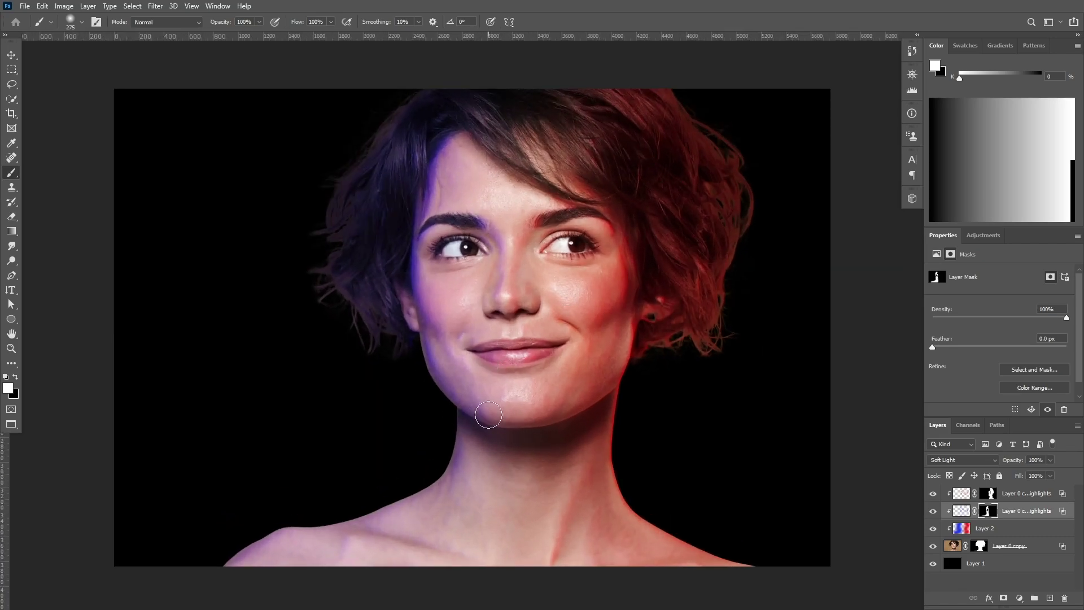
scroll(463, 449, down, 1)
scroll(571, 434, down, 2)
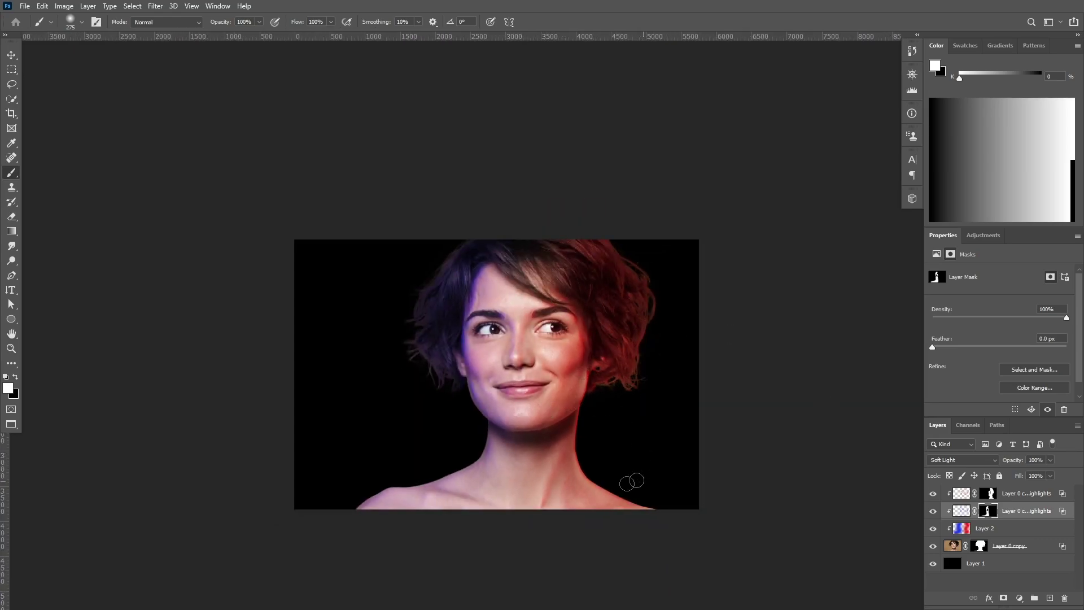
scroll(599, 448, up, 2)
shift+click(972, 496)
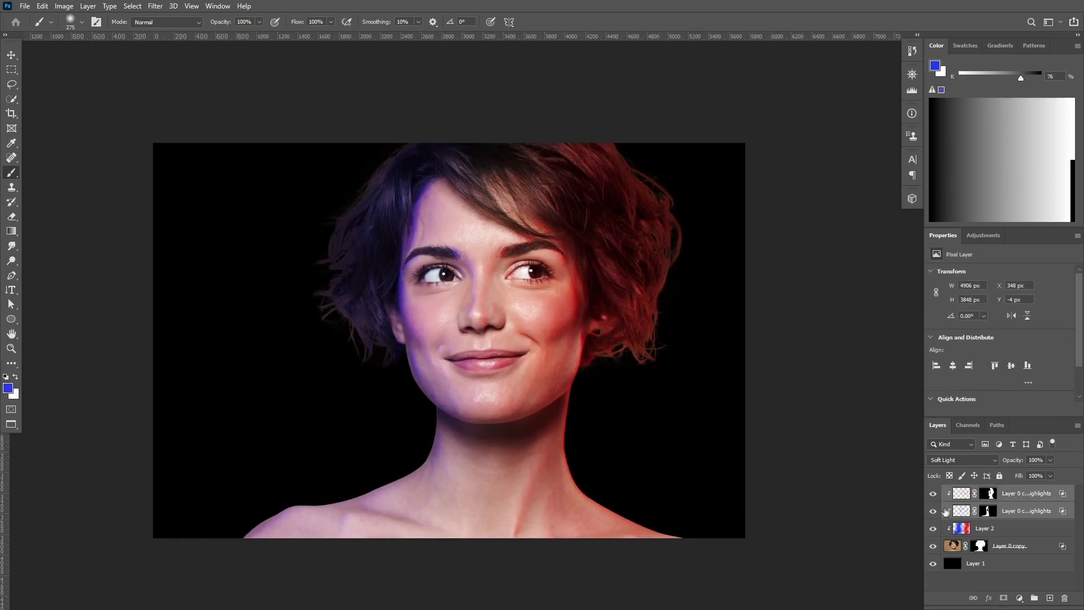
click(934, 494)
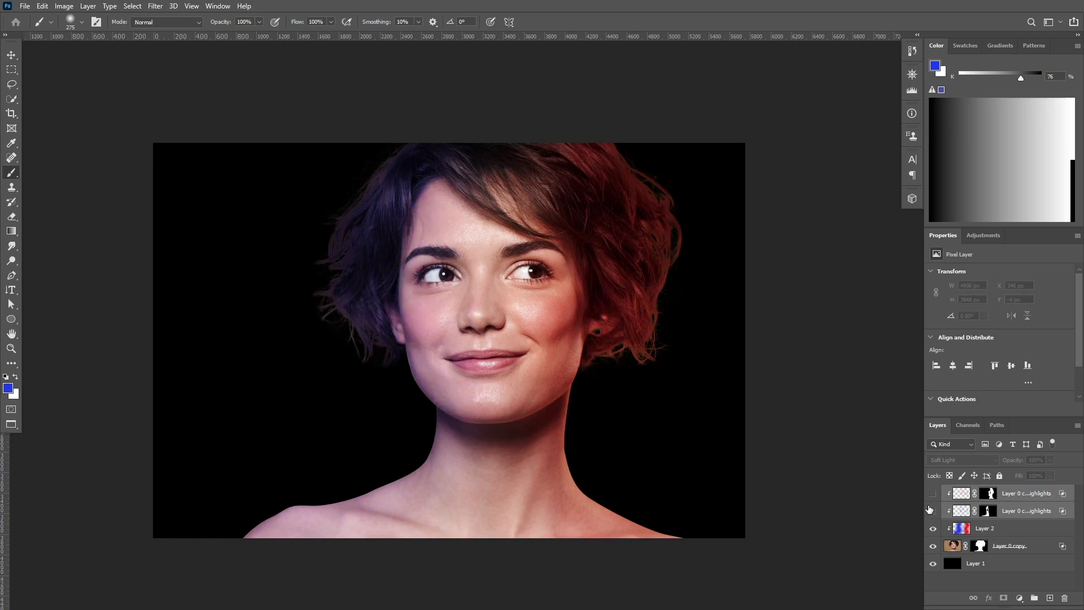
drag(930, 514, 930, 496)
scroll(601, 332, down, 3)
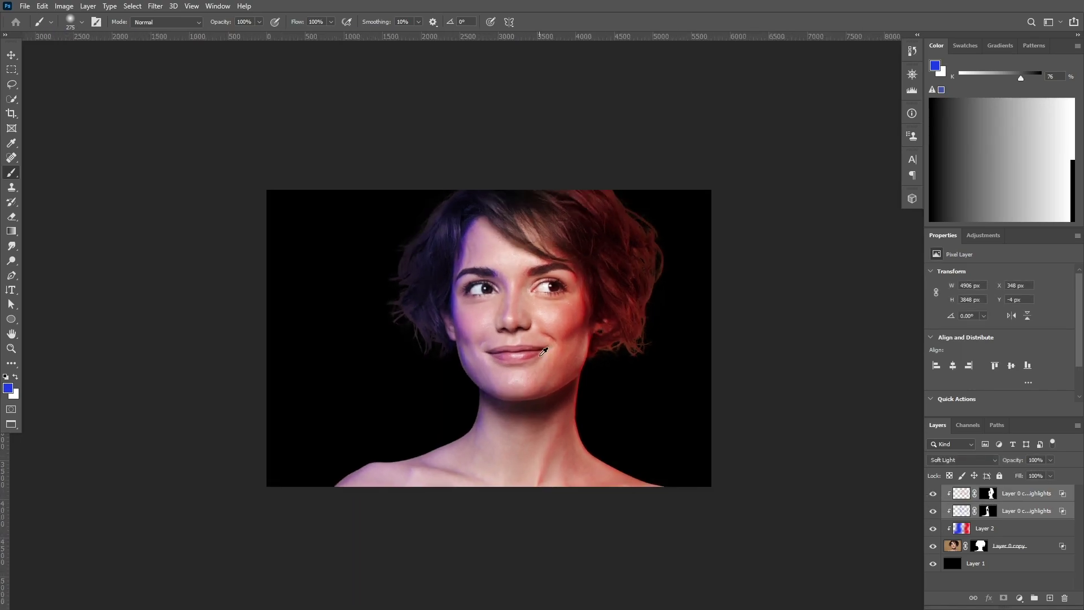
scroll(541, 356, up, 3)
scroll(581, 365, up, 1)
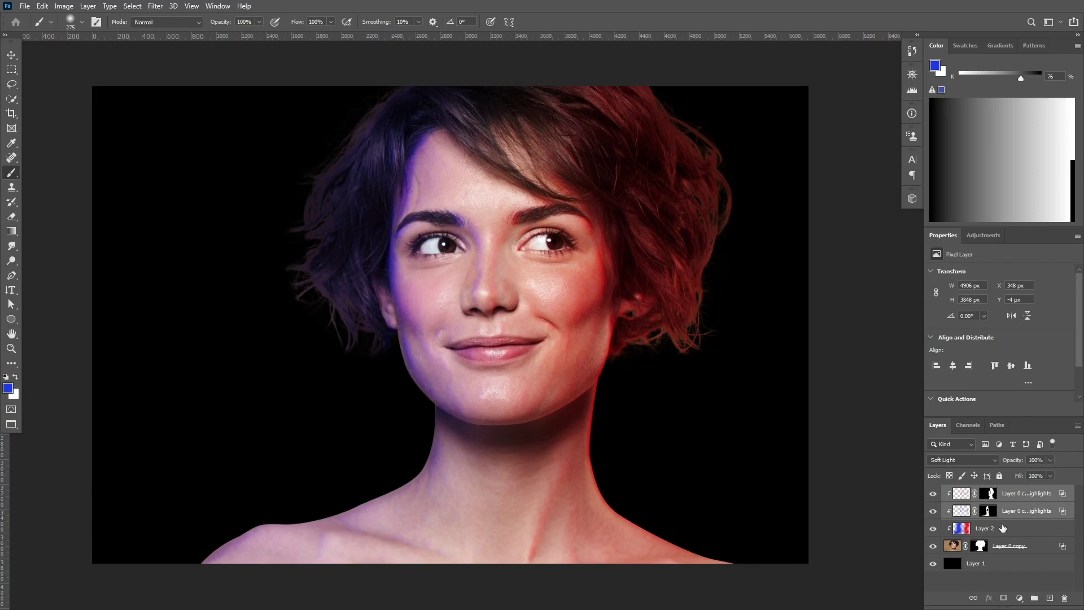
Add a new clipped layer above Layer 2 and sample the purple tone at the blue-lit jaw for a 309 px brush
click(1002, 527)
click(1049, 597)
scroll(437, 353, up, 2)
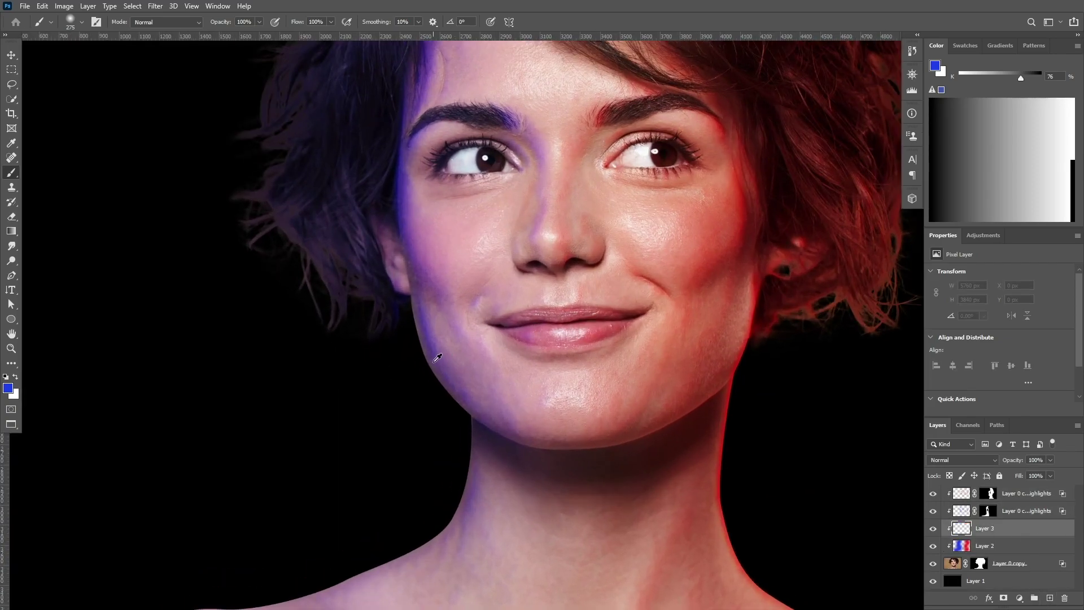
alt+click(437, 357)
drag(438, 358, 441, 358)
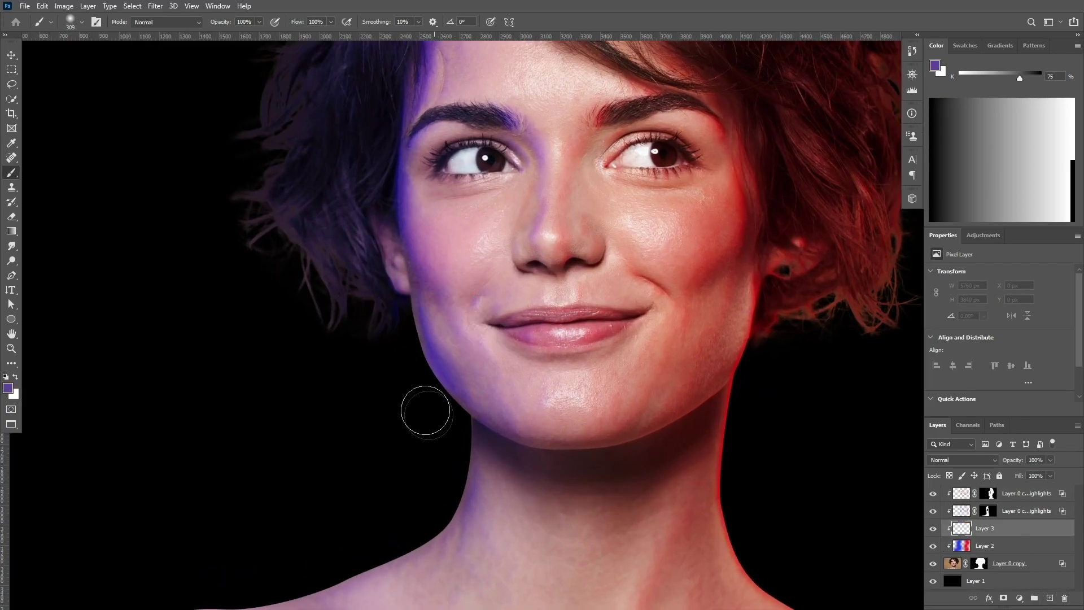
Paint the sampled purple along the blue-lit jaw edge and nearby hair, and set the layer's blend mode to Soft Light
mouse_move(425, 410)
mouse_down()
mouse_move(397, 372)
mouse_move(395, 296)
mouse_up()
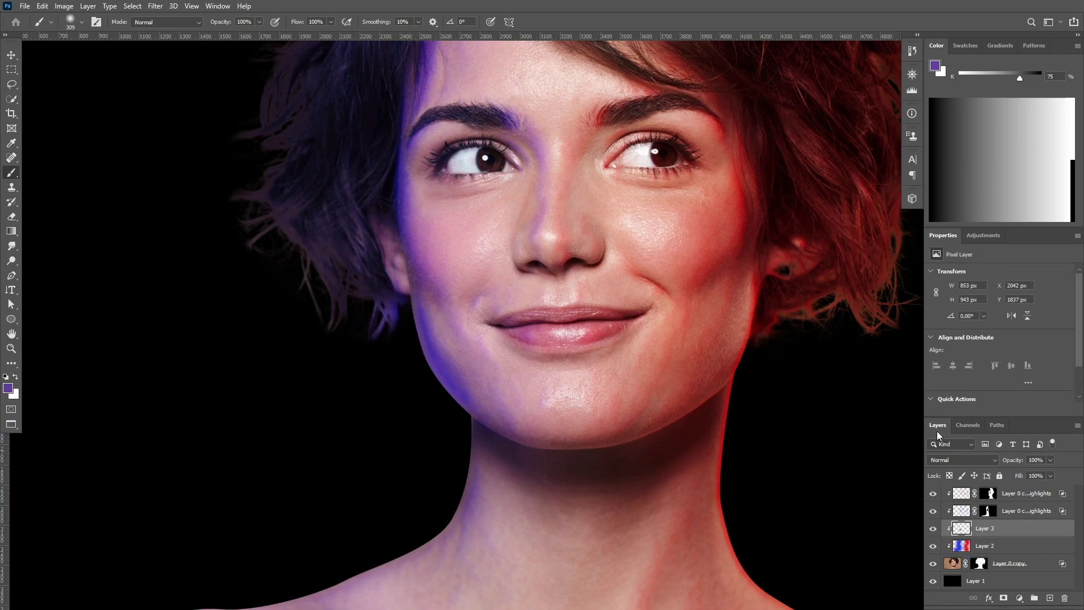
click(937, 462)
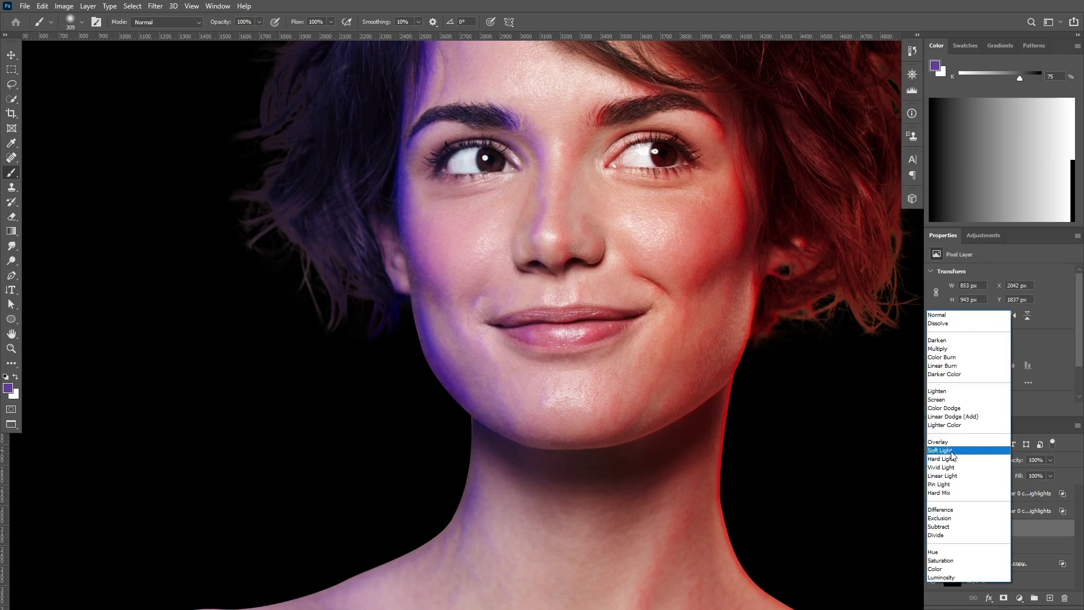
click(953, 455)
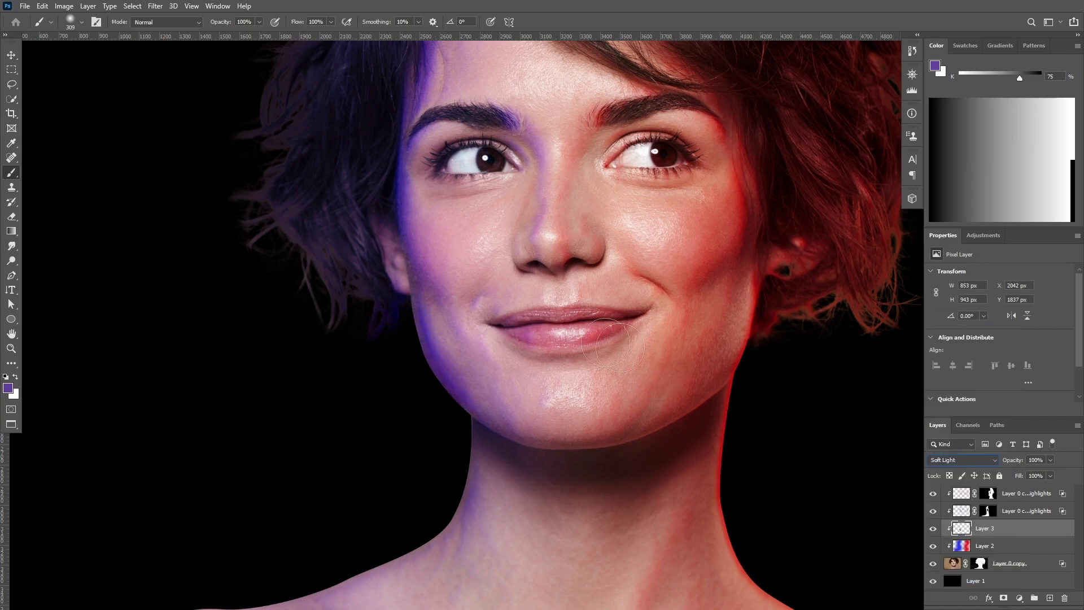
Paint the sampled purple over the blue-lit neck and shoulder with a larger brush and reduce Layer 3's opacity to 80%
click(11, 349)
alt+click(400, 384)
click(11, 172)
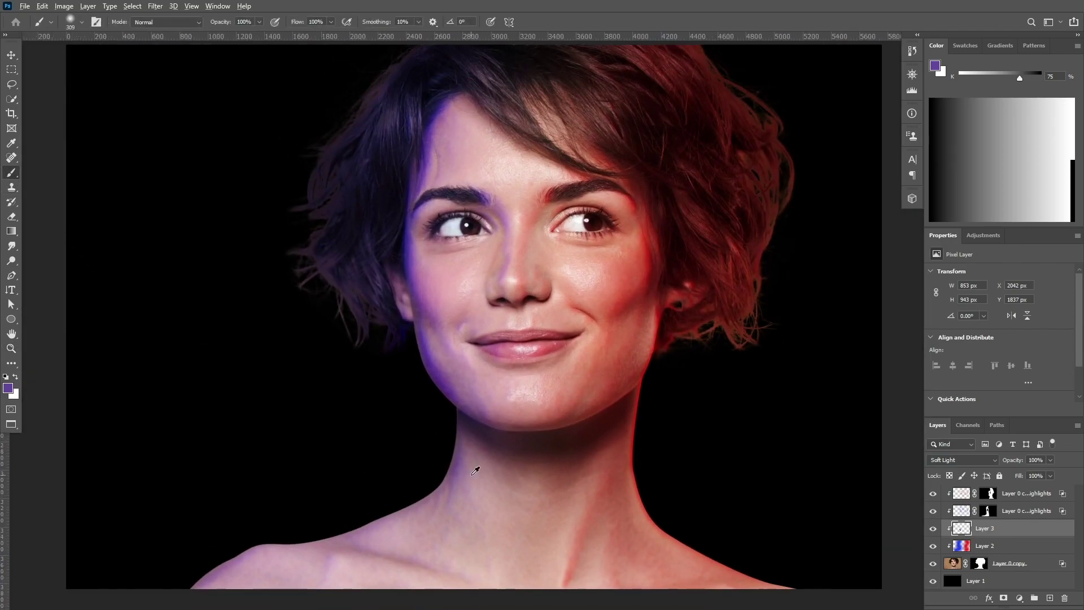
mouse_move(438, 422)
mouse_down()
mouse_move(392, 514)
mouse_move(402, 502)
mouse_move(262, 526)
mouse_move(360, 530)
mouse_move(162, 576)
mouse_move(215, 545)
mouse_up()
scroll(403, 437, down, 3)
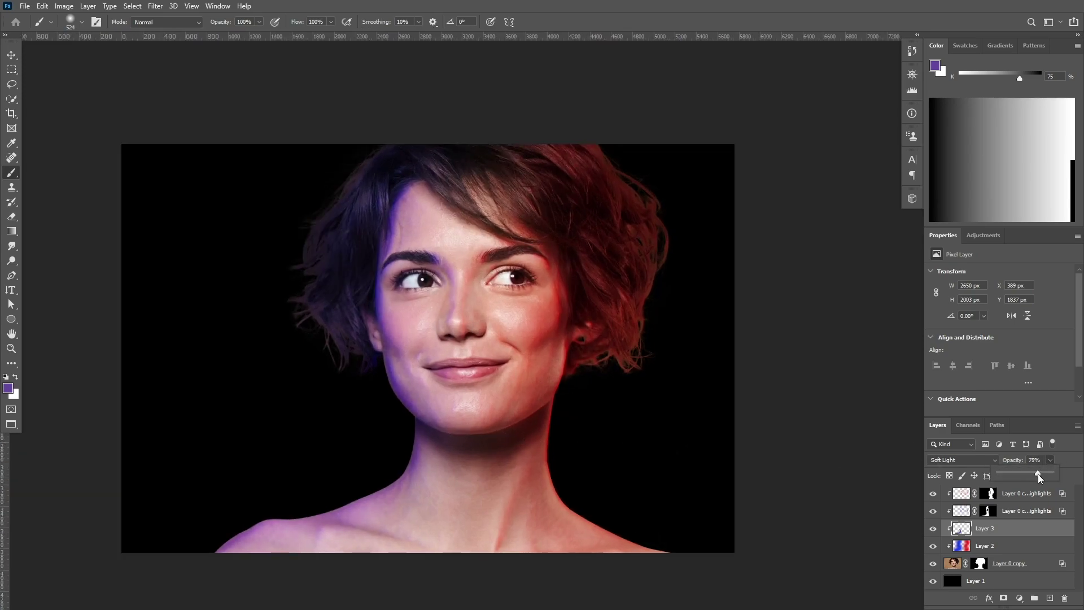
click(12, 54)
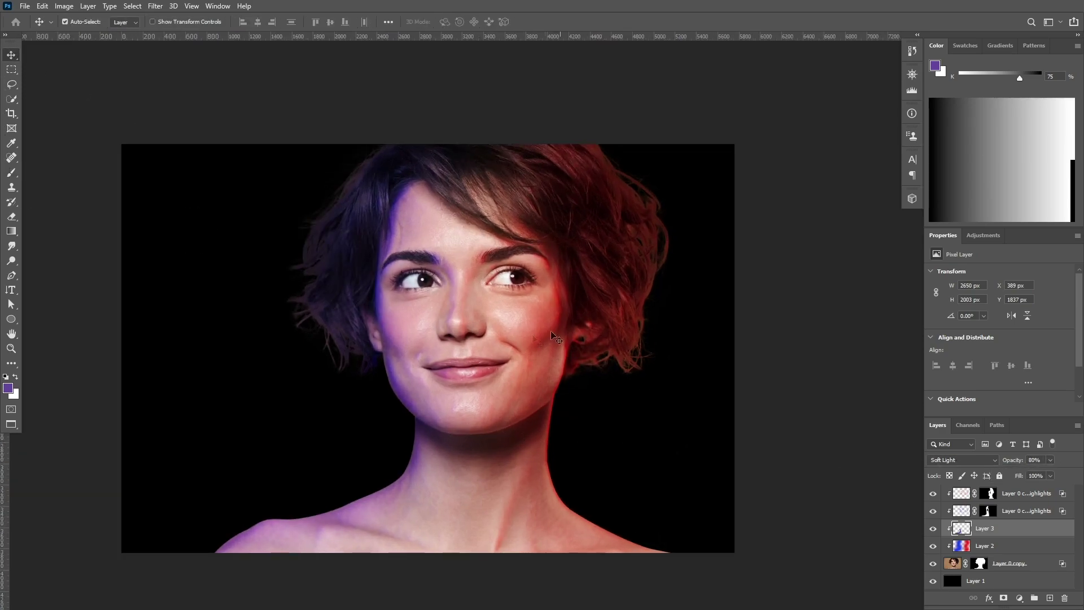
scroll(505, 343, up, 1)
scroll(516, 565, up, 1)
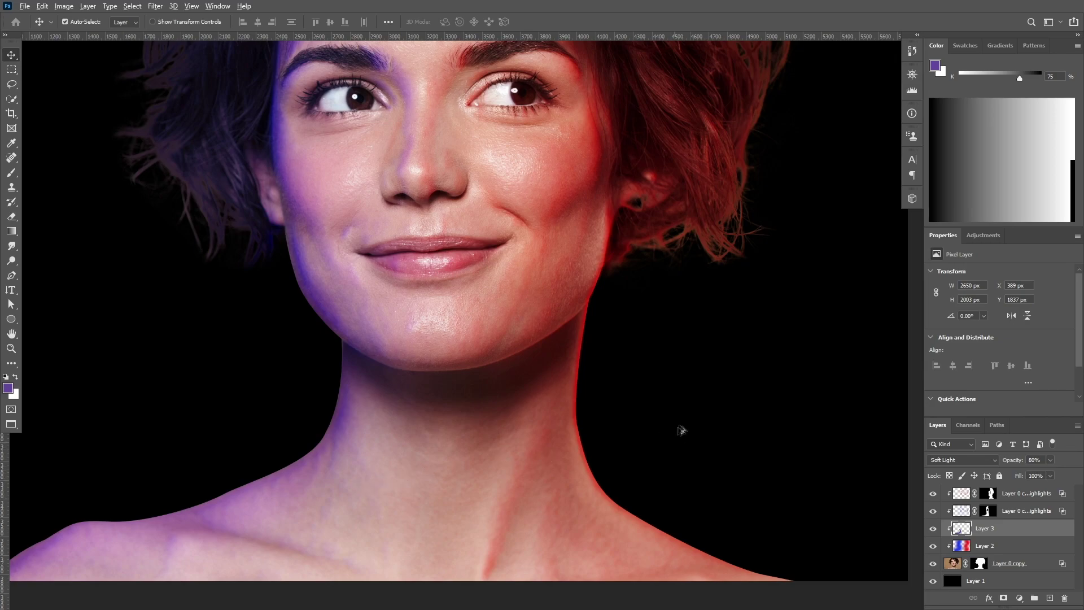
scroll(678, 430, down, 4)
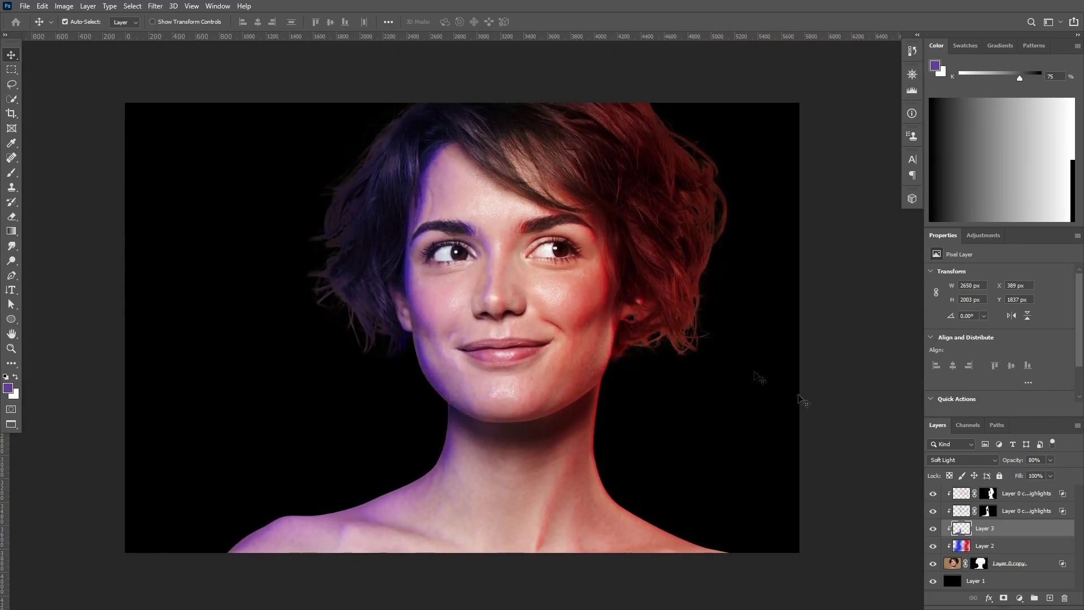
Add a new layer at the top of the stack and stamp all visible layers into it
click(1023, 497)
click(1050, 597)
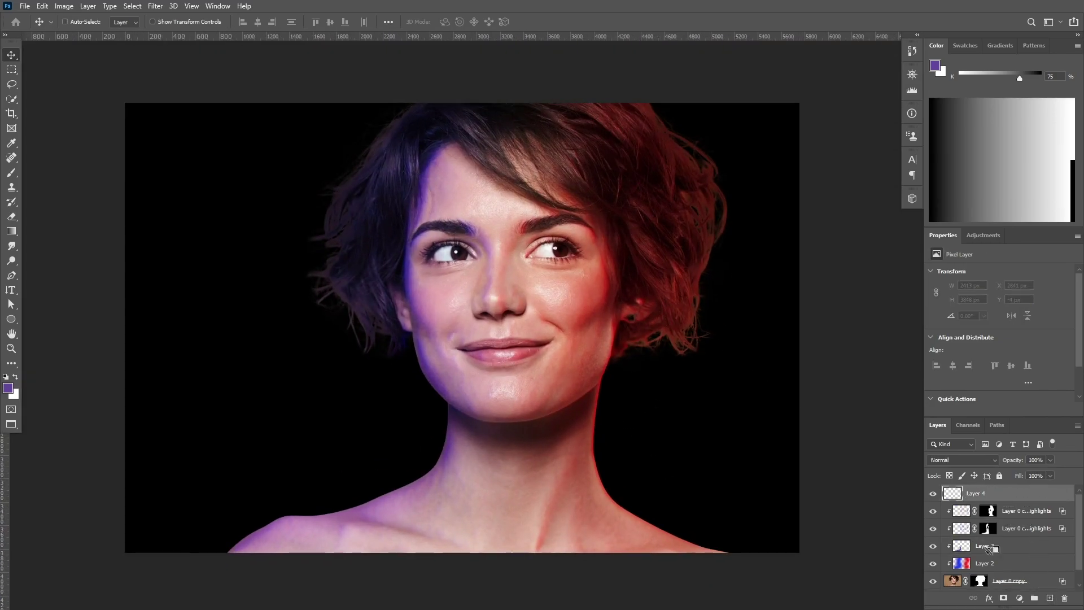
key(ctrl+alt+shift+e)
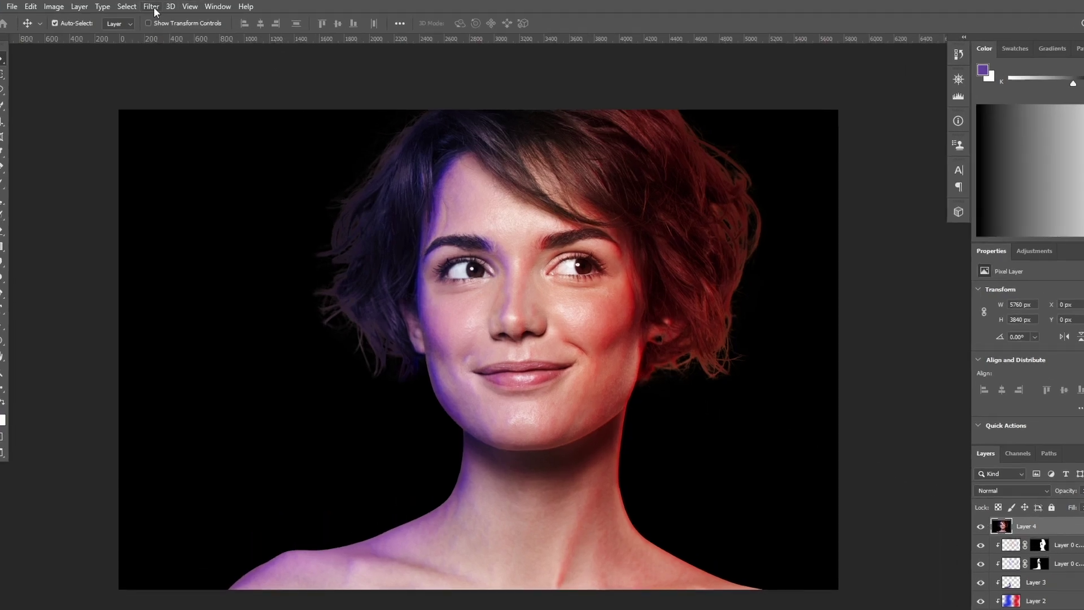
Start a Field Blur on the merged layer with a 0 px pin on the nose and a 30 px pin below the chest
click(155, 6)
mouse_move(282, 146)
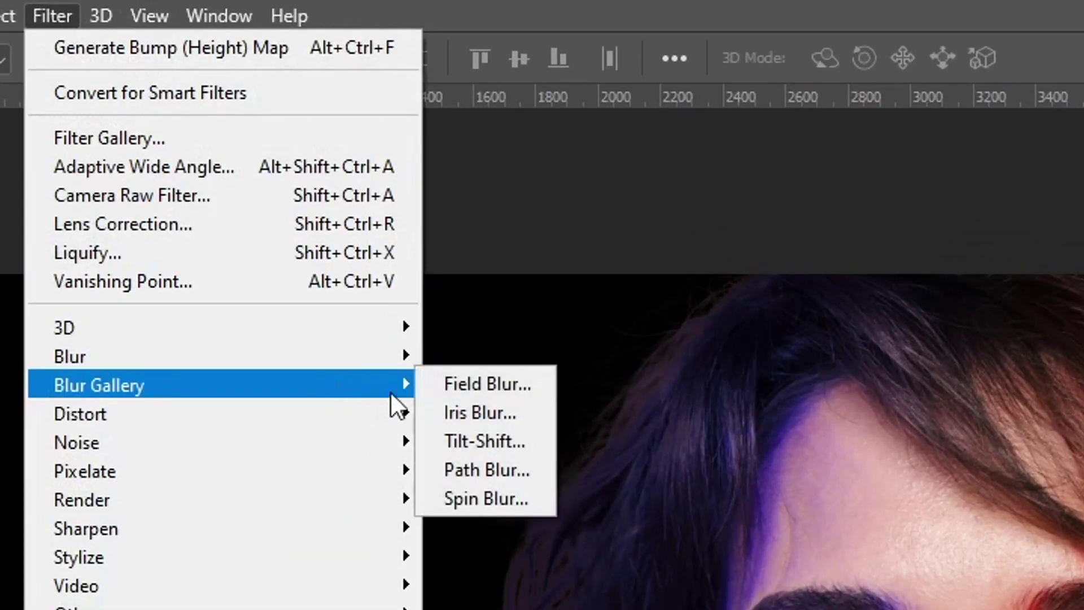
click(476, 377)
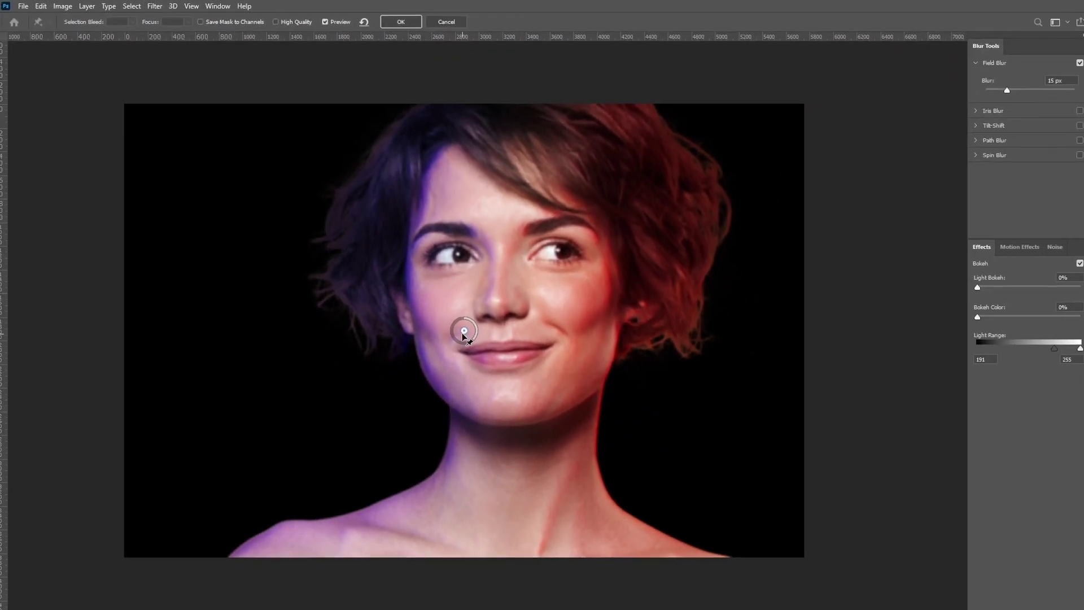
drag(464, 332, 502, 285)
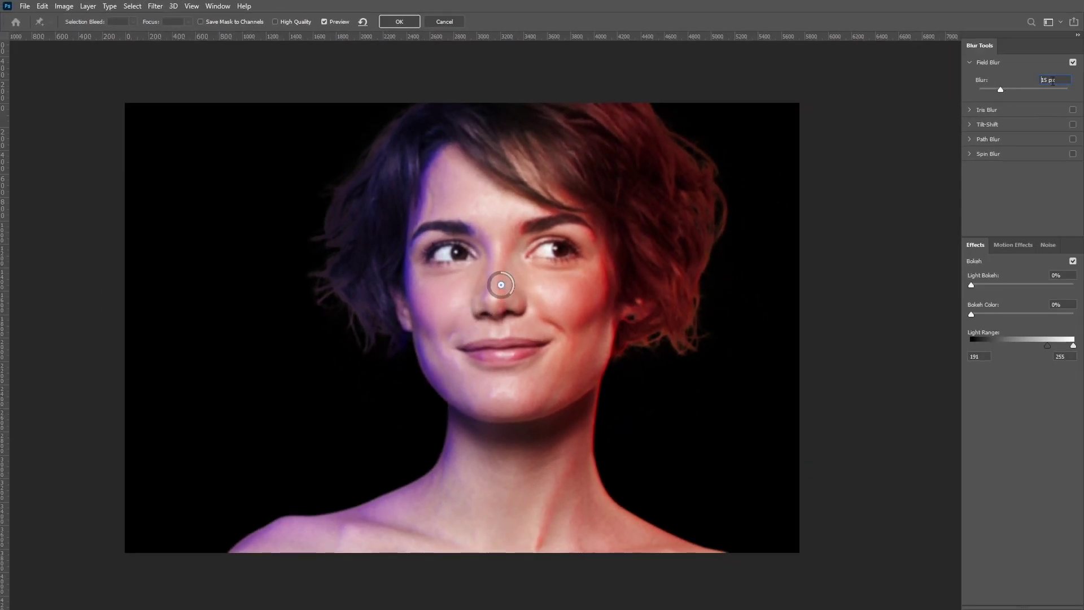
text(0)
click(445, 558)
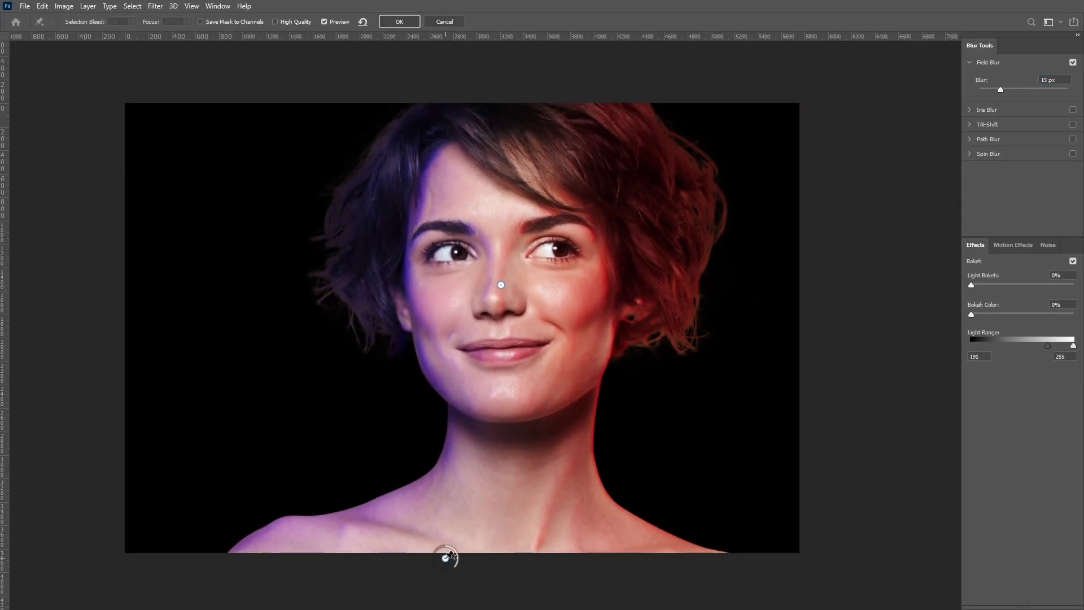
text(30)
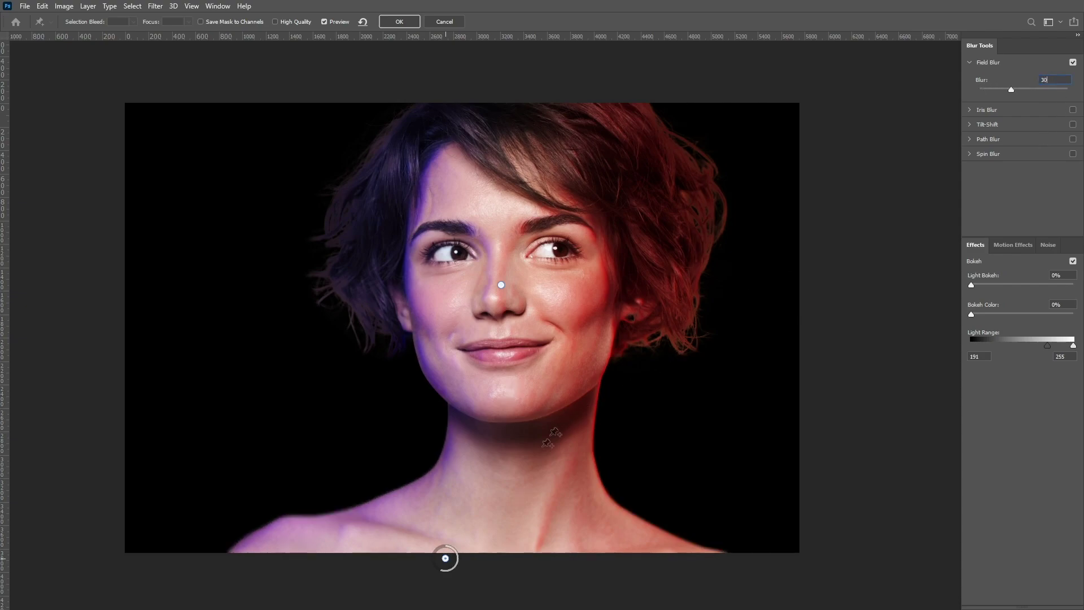
Add a 15 px blur pin beside the neck and a 0 px pin below the lips, adjust the outer pins, and apply the Field Blur
click(642, 482)
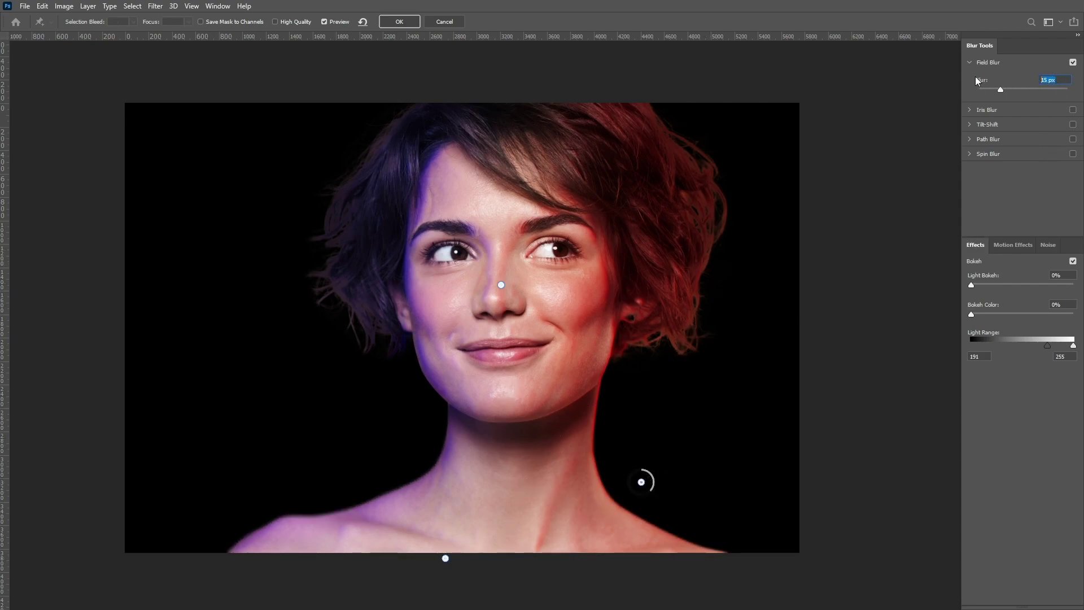
text(30)
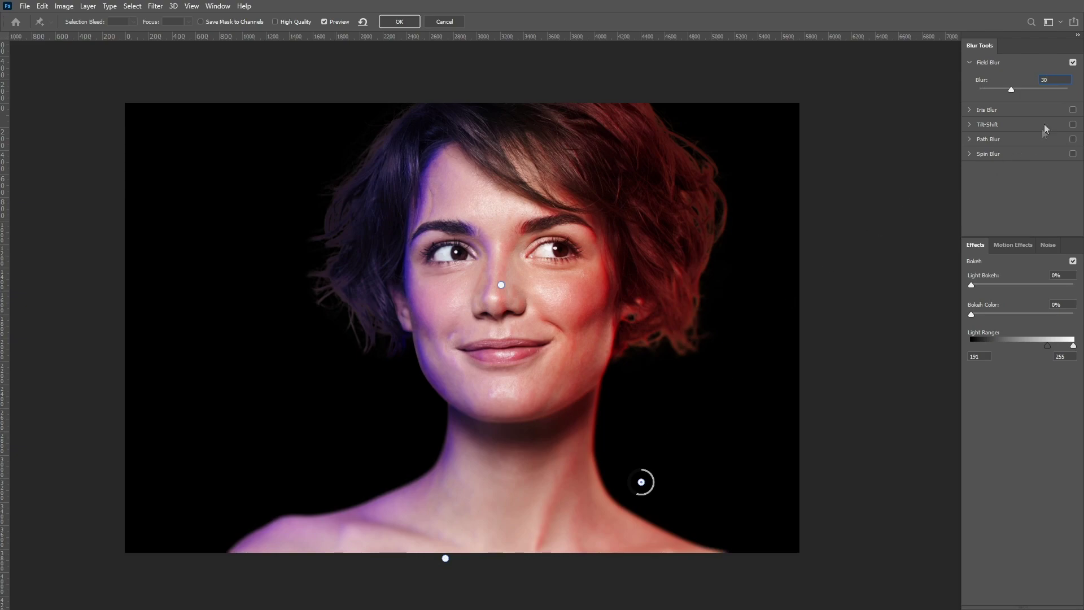
text(15)
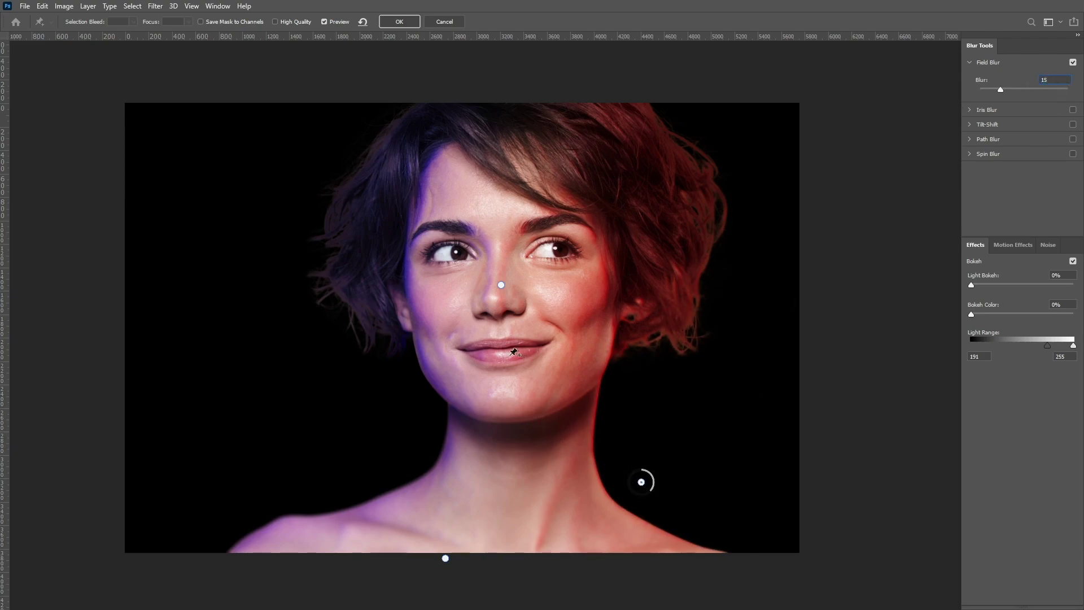
click(502, 368)
click(1055, 78)
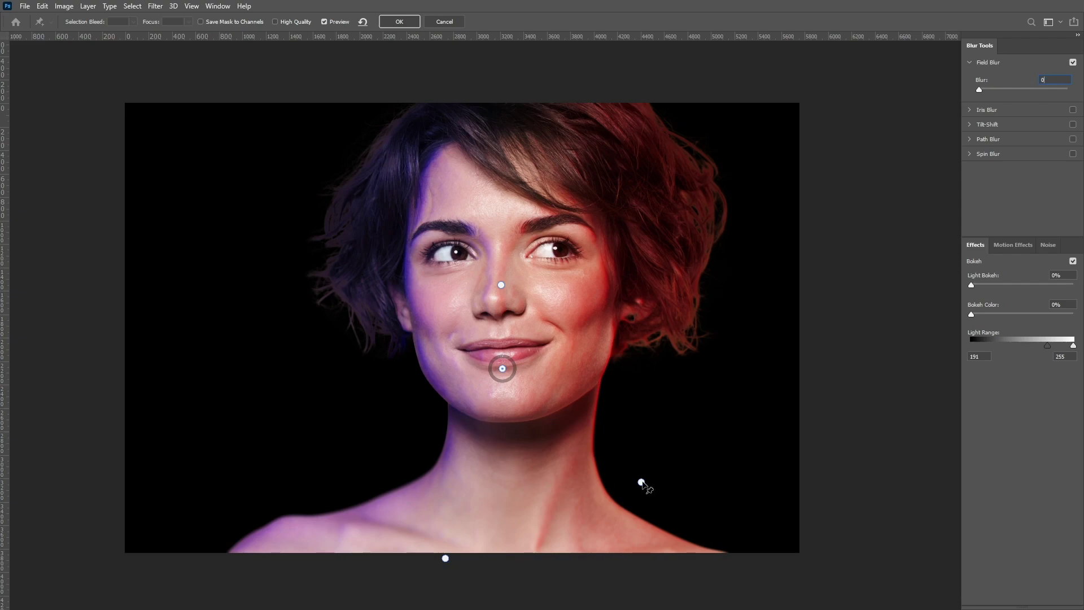
click(646, 505)
mouse_move(446, 559)
mouse_down()
mouse_move(414, 595)
mouse_move(439, 575)
mouse_up()
click(399, 22)
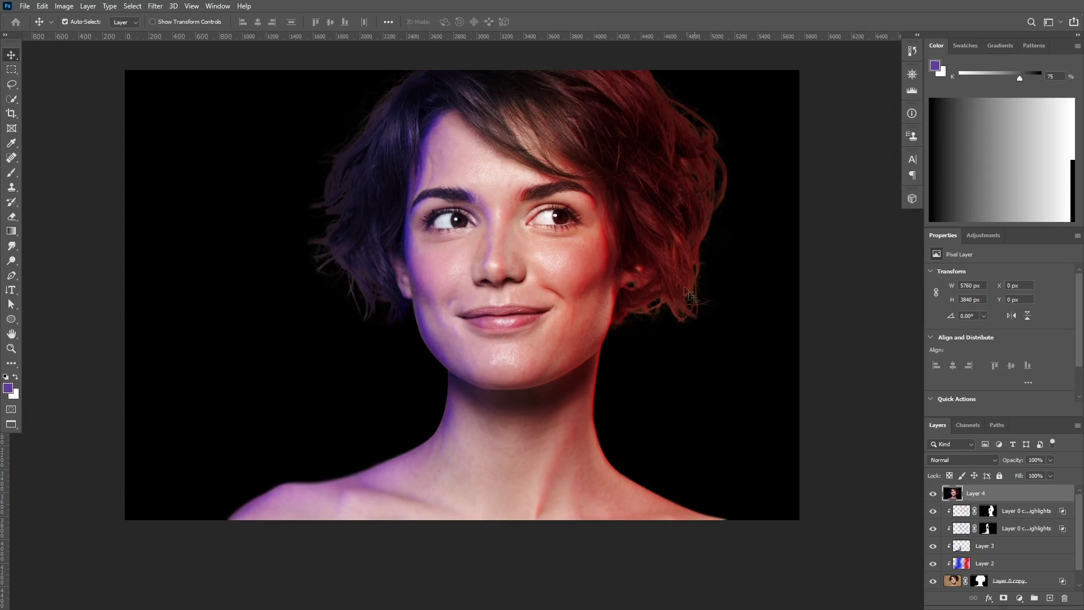
Stamp the visible layers into another new layer and desaturate it with Hue/Saturation at -100 saturation
drag(688, 254, 687, 282)
scroll(650, 317, up, 1)
scroll(641, 326, down, 1)
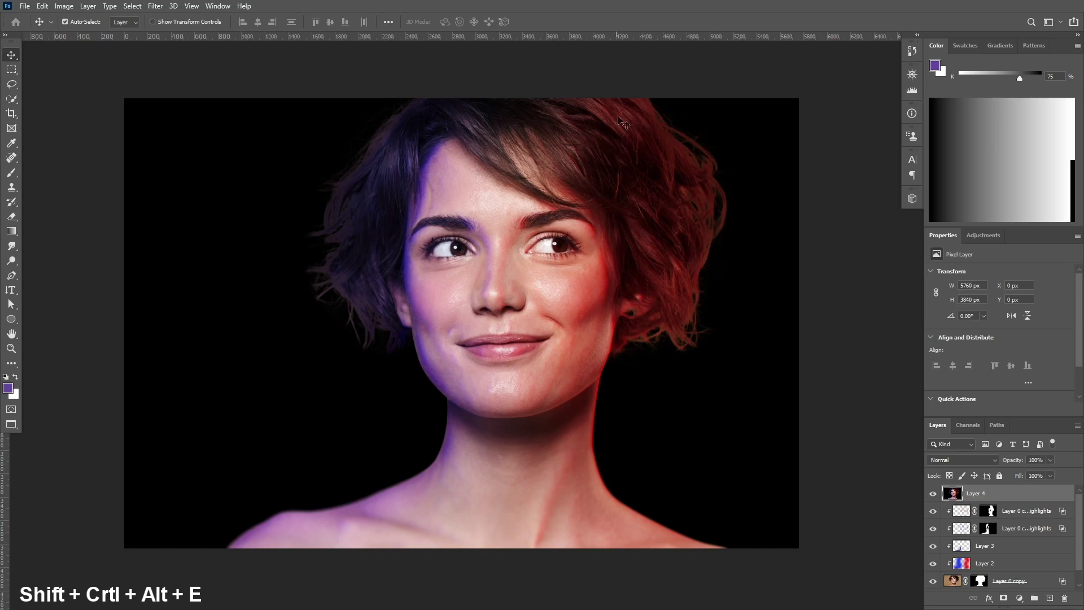
key(shift+ctrl+alt+e)
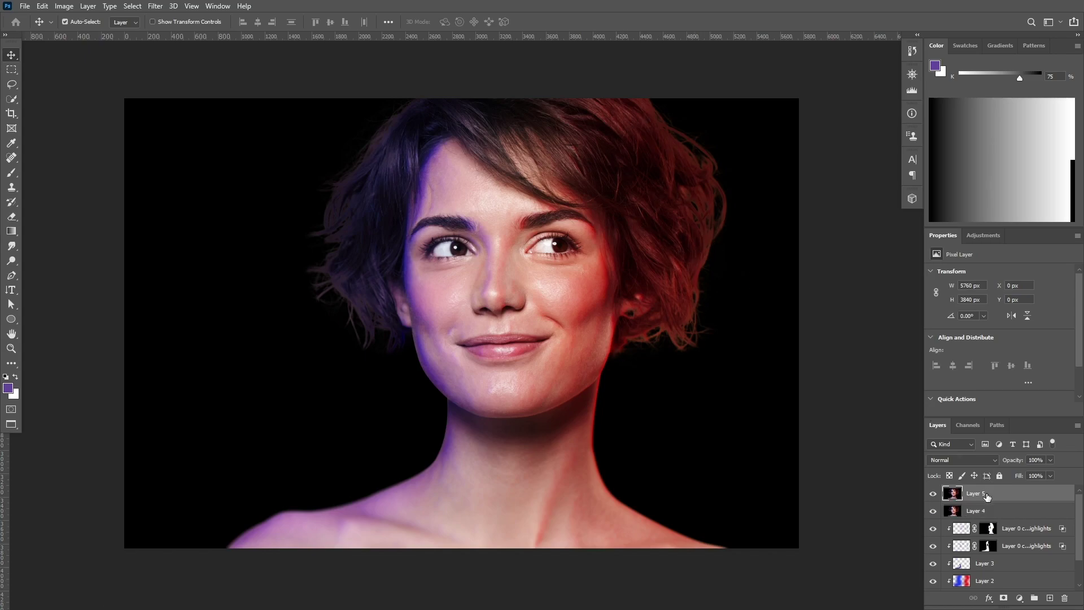
key(ctrl+u)
drag(860, 290, 773, 292)
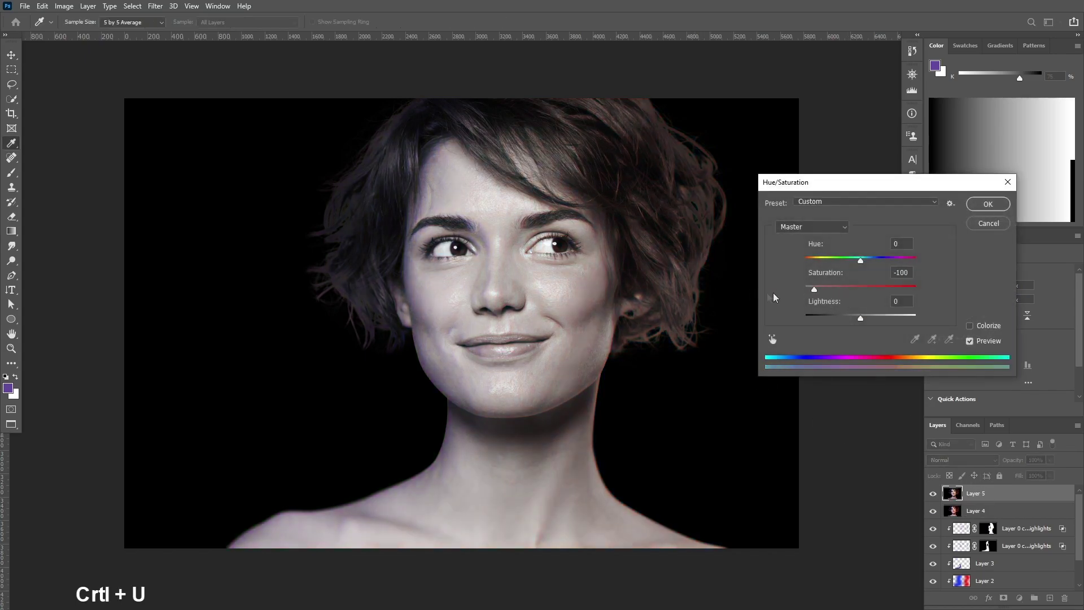
click(989, 205)
Apply a Levels adjustment to the grayscale layer with the white input level at 165
click(156, 6)
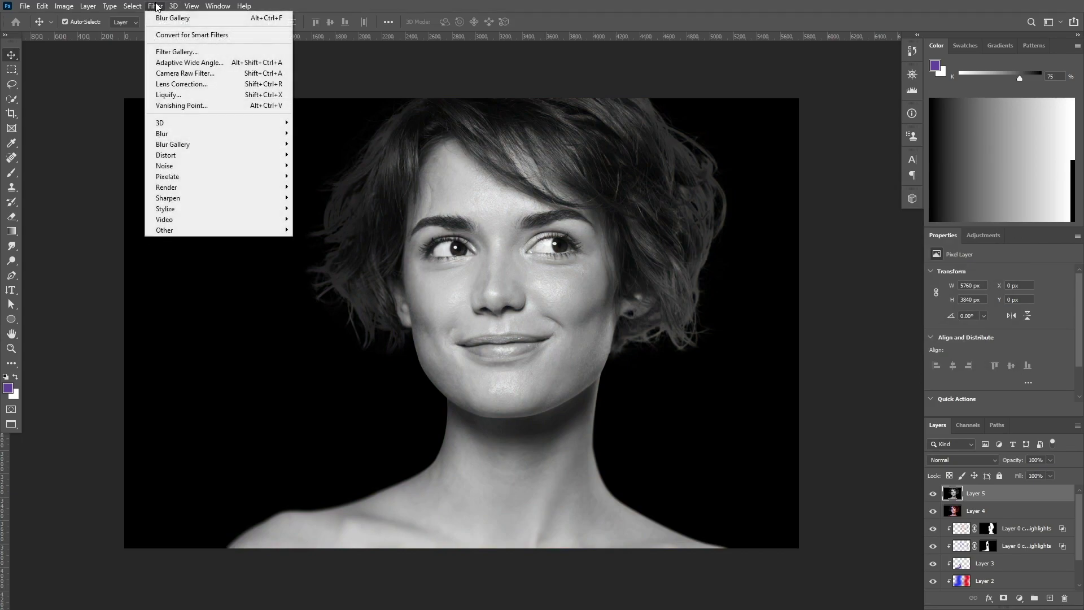
mouse_move(244, 6)
mouse_move(63, 6)
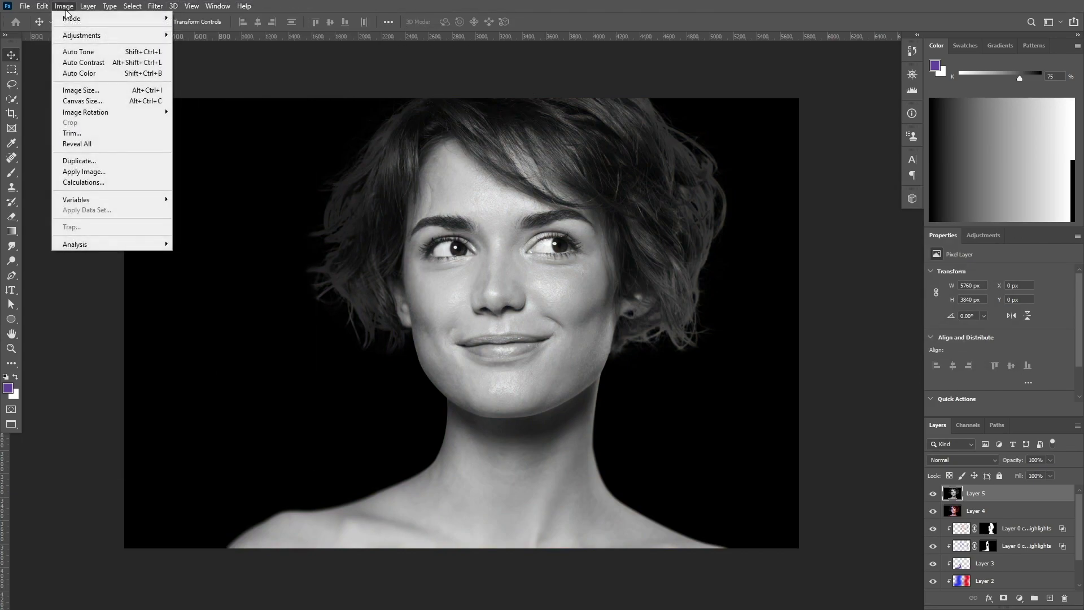
mouse_move(101, 35)
click(236, 45)
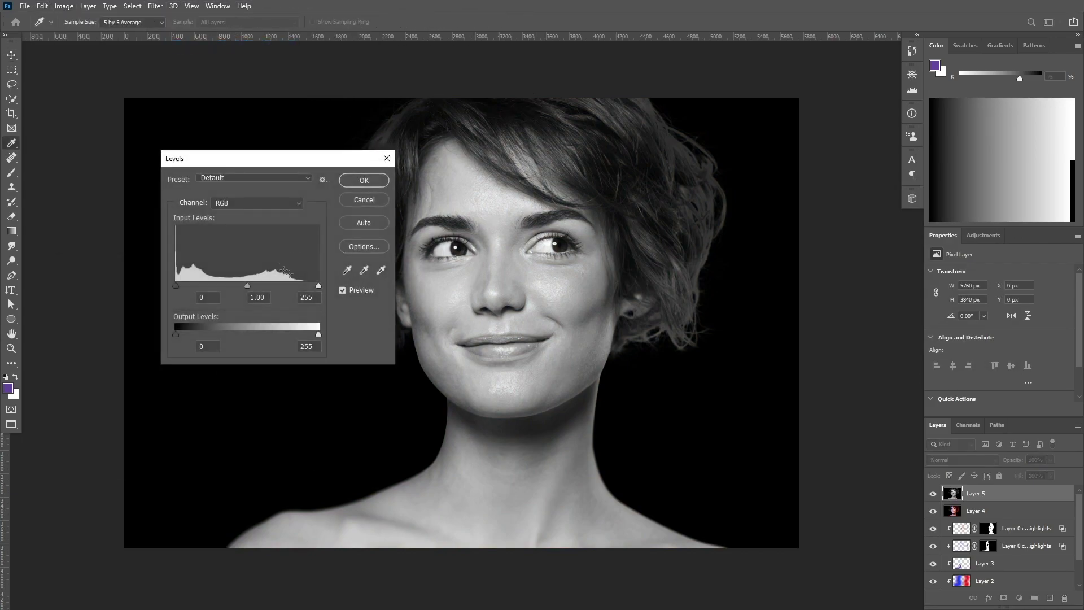
drag(319, 285, 269, 286)
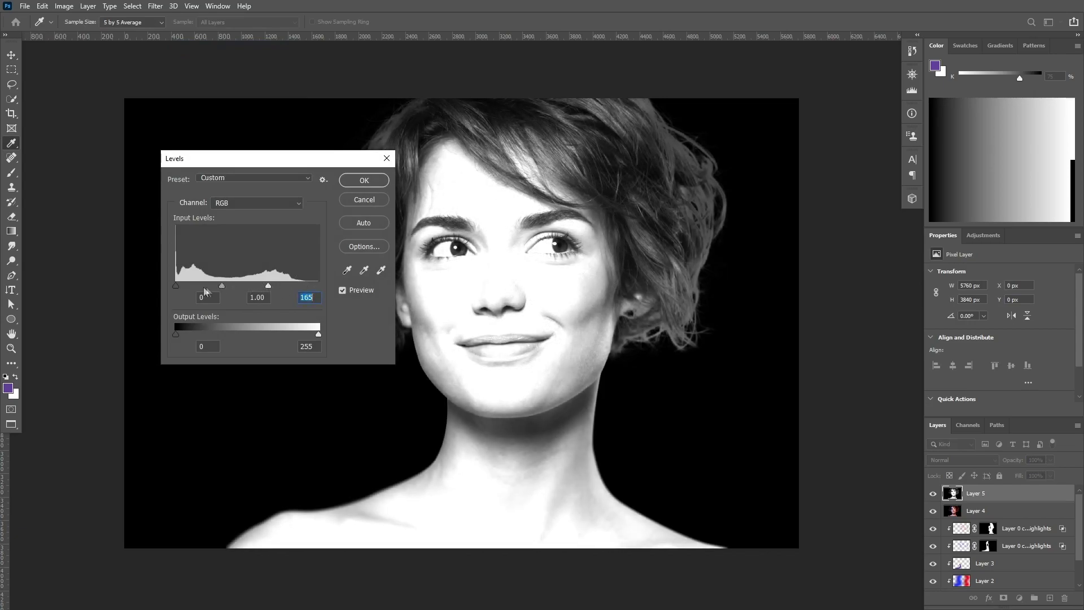
drag(176, 286, 177, 287)
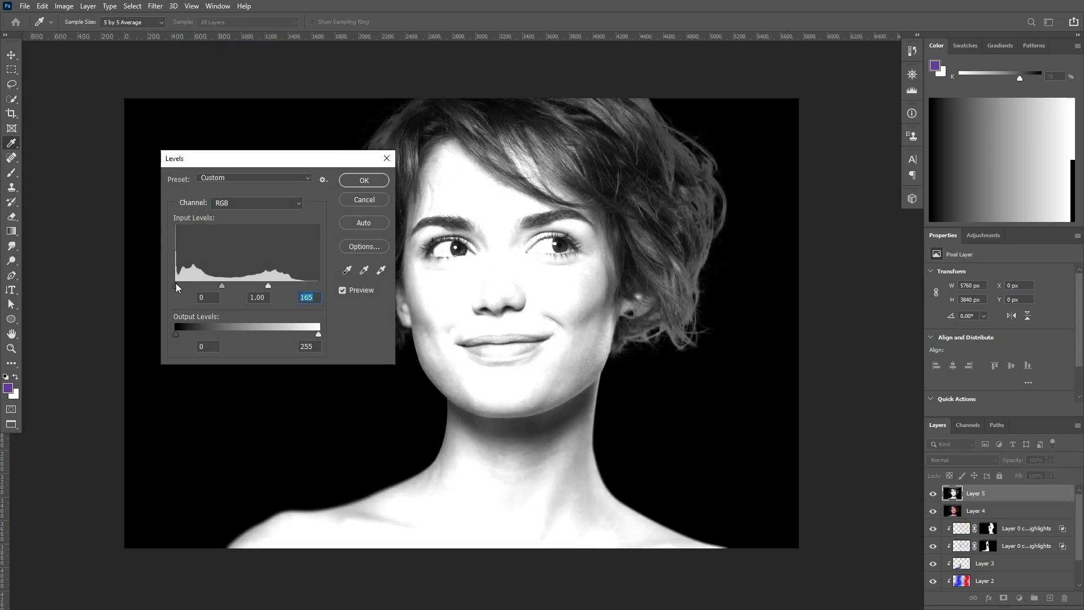
click(366, 181)
Define the high-contrast grayscale portrait as a pattern and hide Layer 5
click(38, 5)
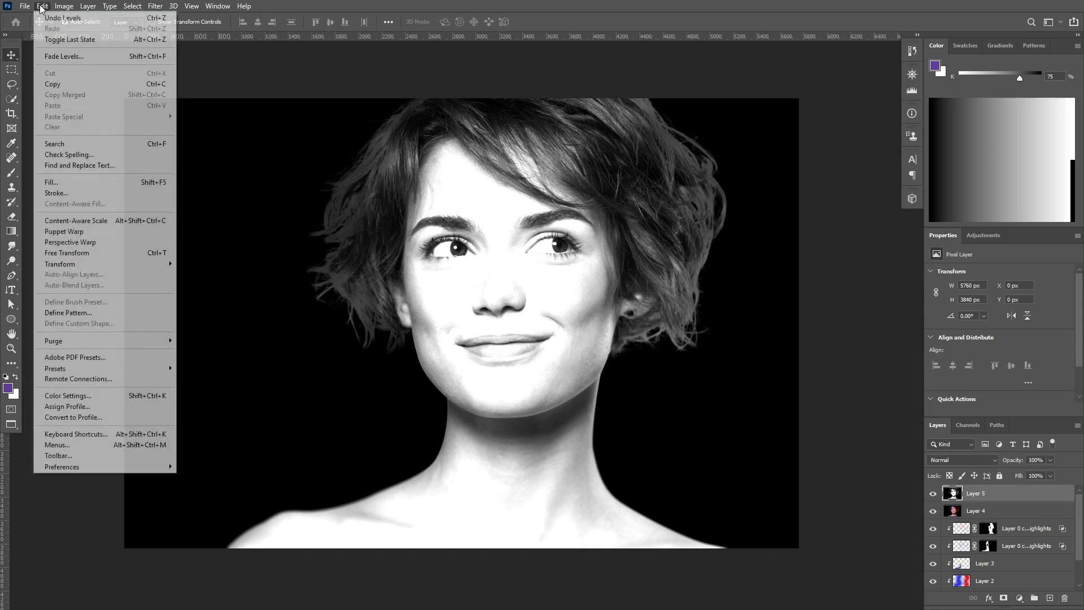
click(83, 314)
click(649, 186)
click(933, 494)
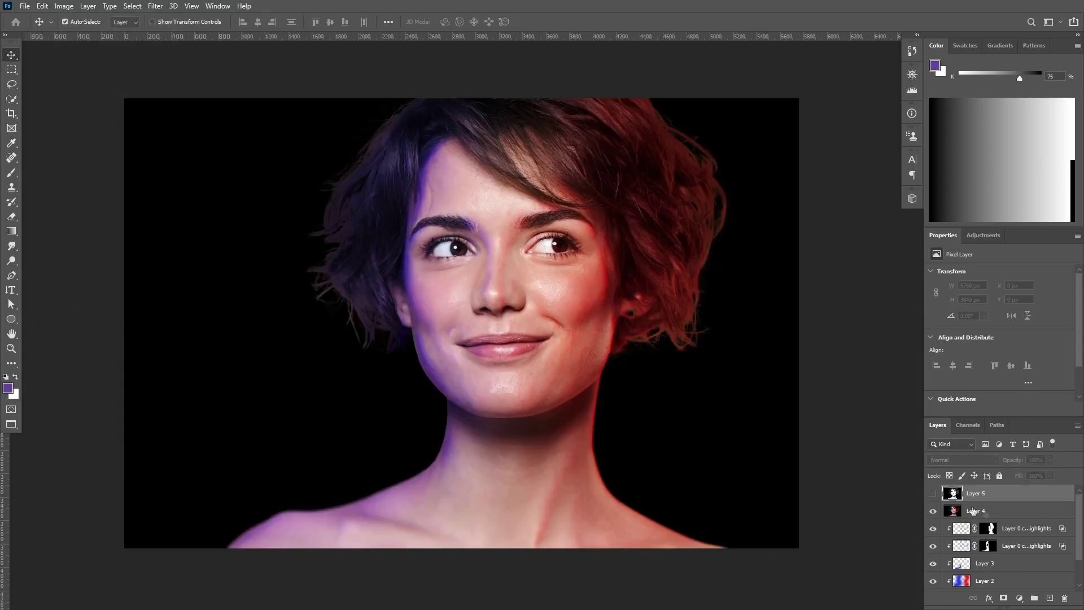
Enable Bevel & Emboss with Texture on Layer 4 and choose the new high-contrast portrait pattern as the texture
double_click(1011, 512)
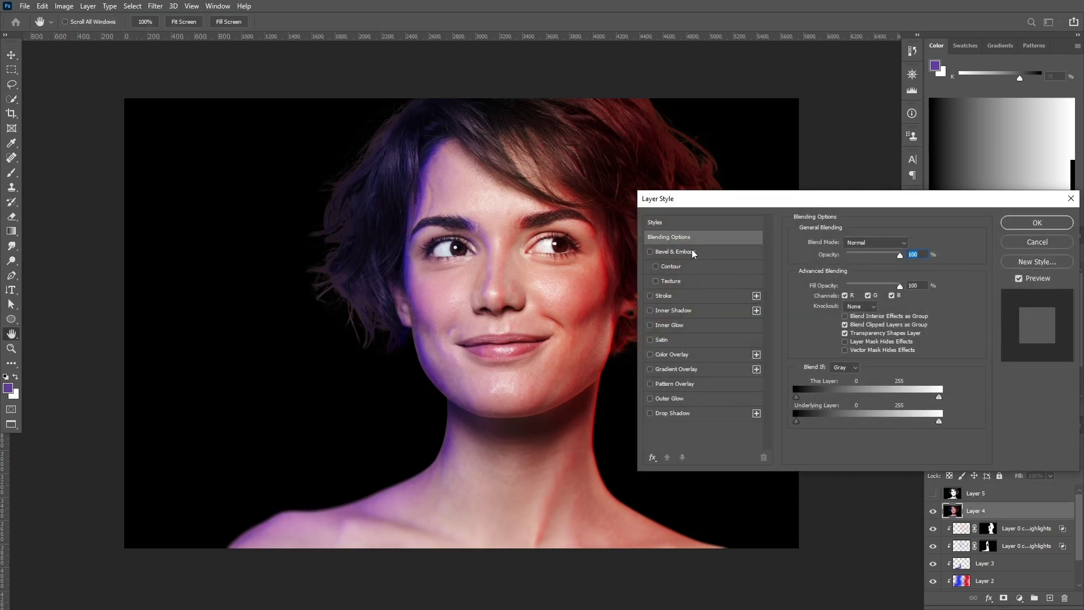
click(694, 254)
click(685, 282)
click(857, 255)
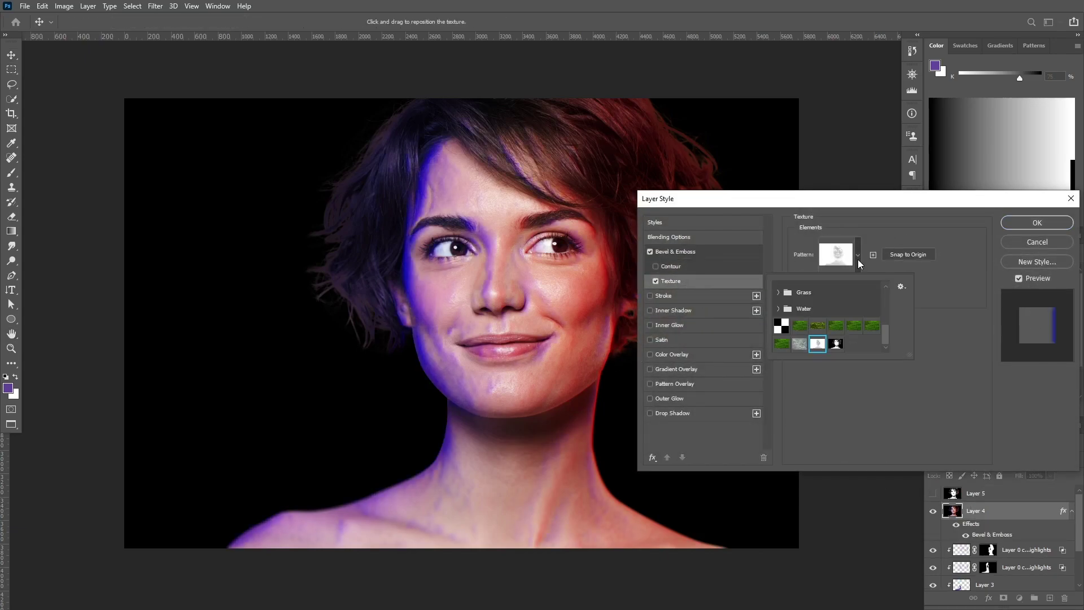
click(837, 343)
click(855, 399)
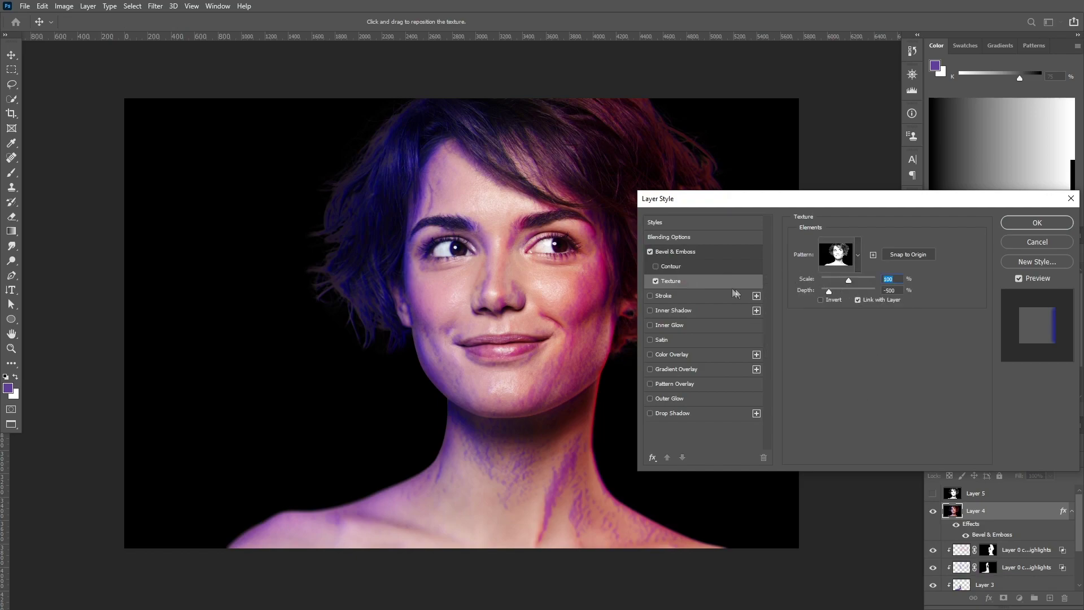
Check the Bevel & Emboss settings and set the texture depth to +500%
click(693, 254)
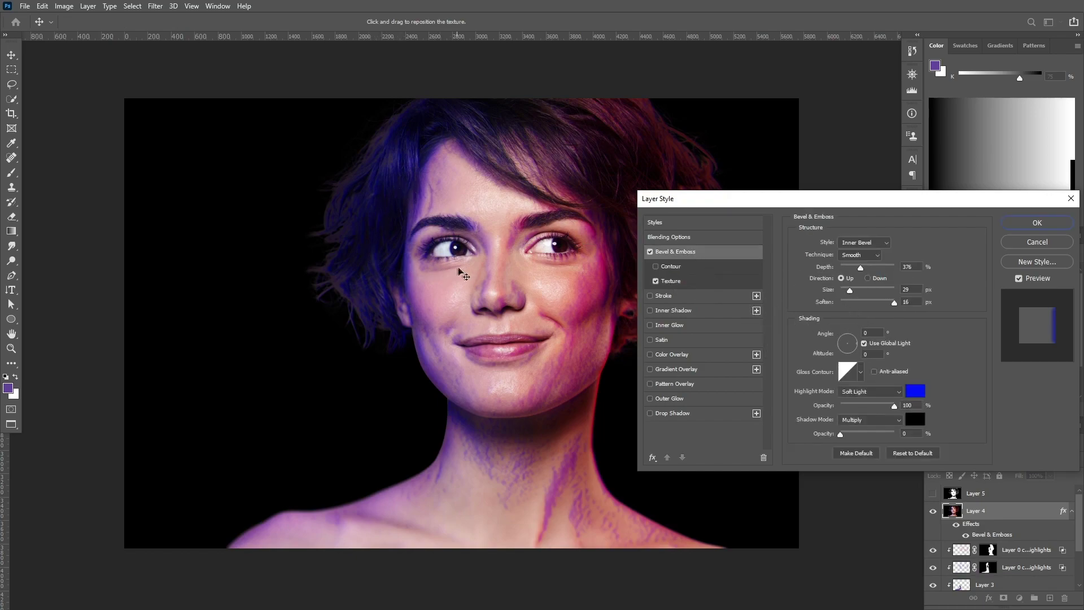
click(672, 280)
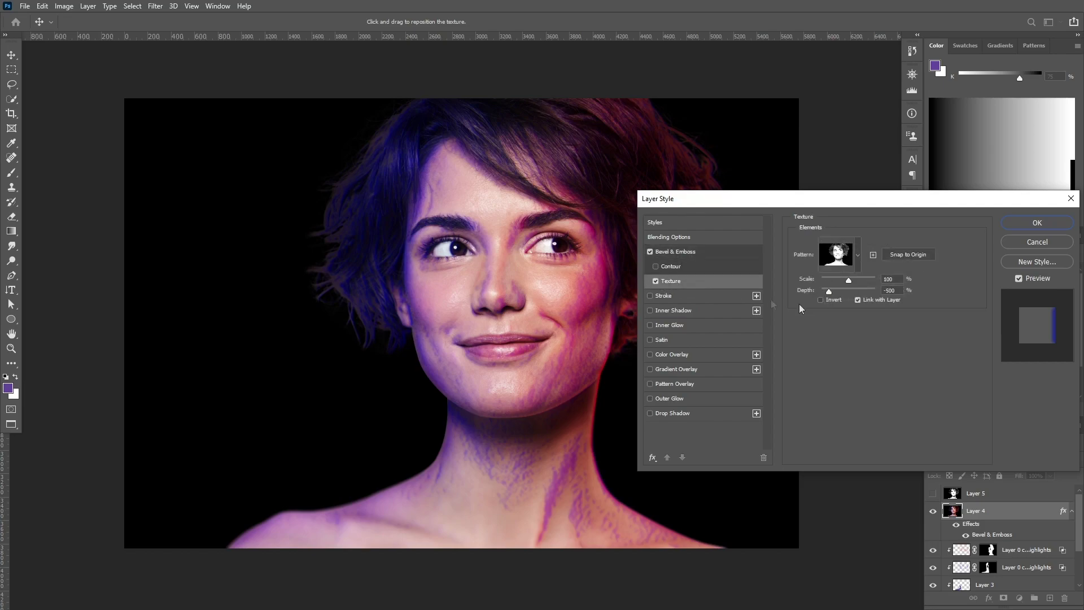
double_click(897, 290)
text(500)
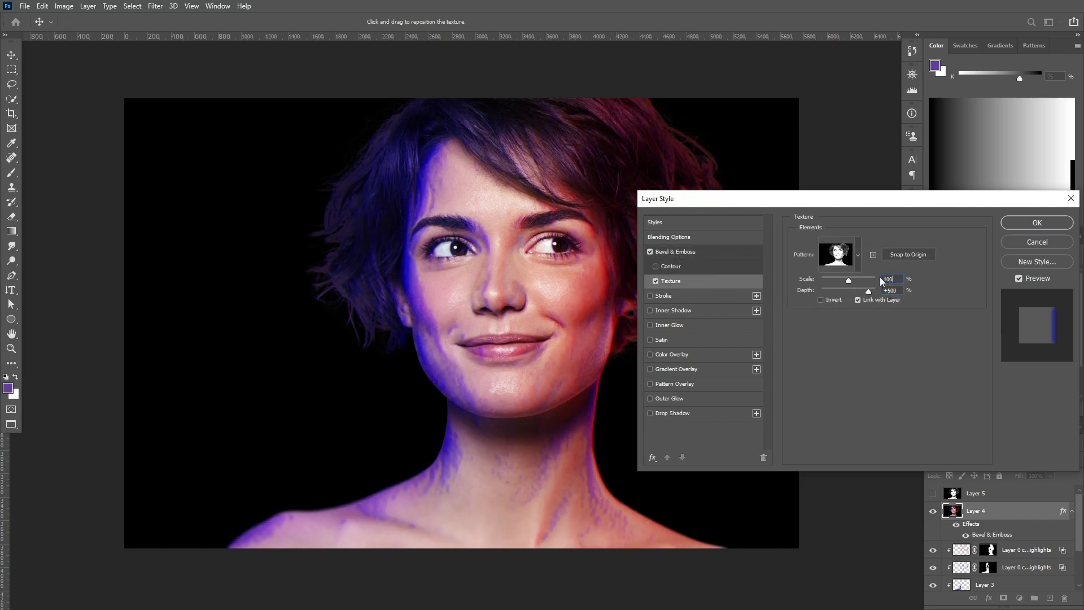
Change the Bevel & Emboss highlight colour to pure red and move the layer style dialog off the portrait
click(708, 250)
click(915, 390)
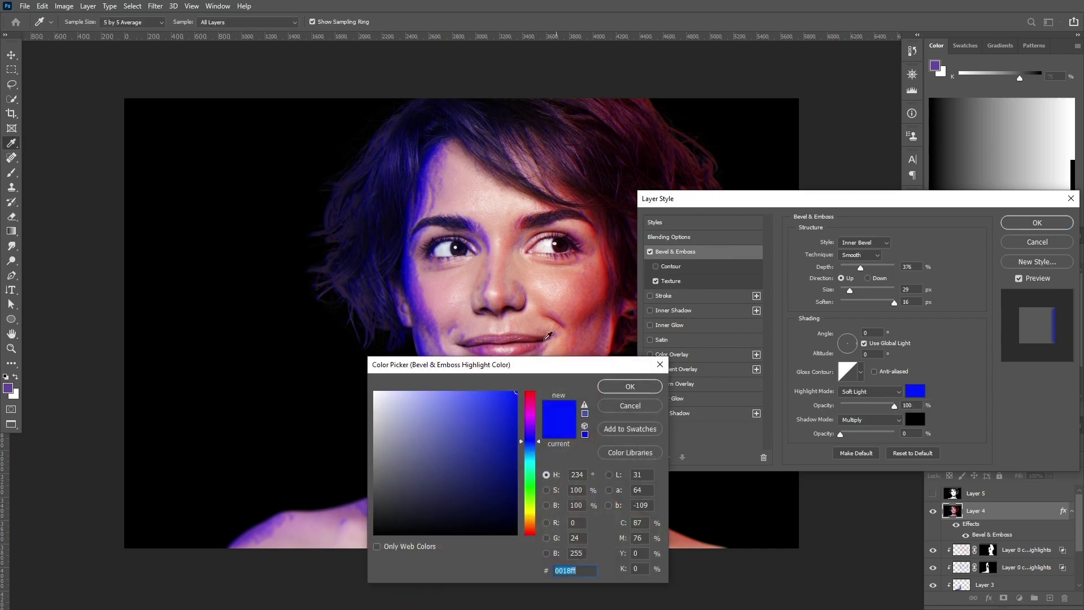
drag(529, 438, 532, 384)
click(645, 387)
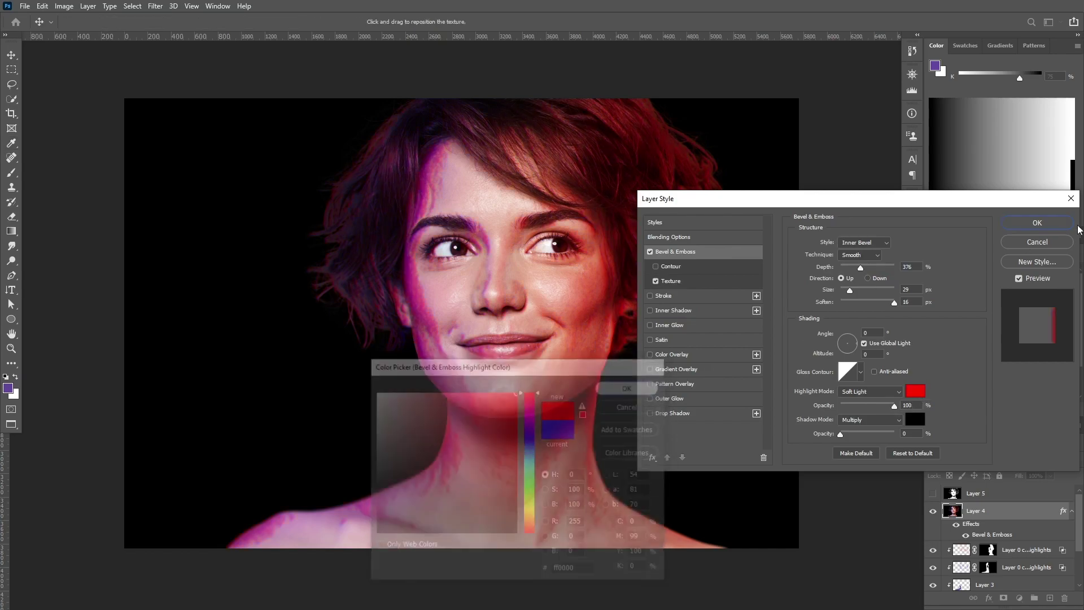
drag(853, 198, 191, 273)
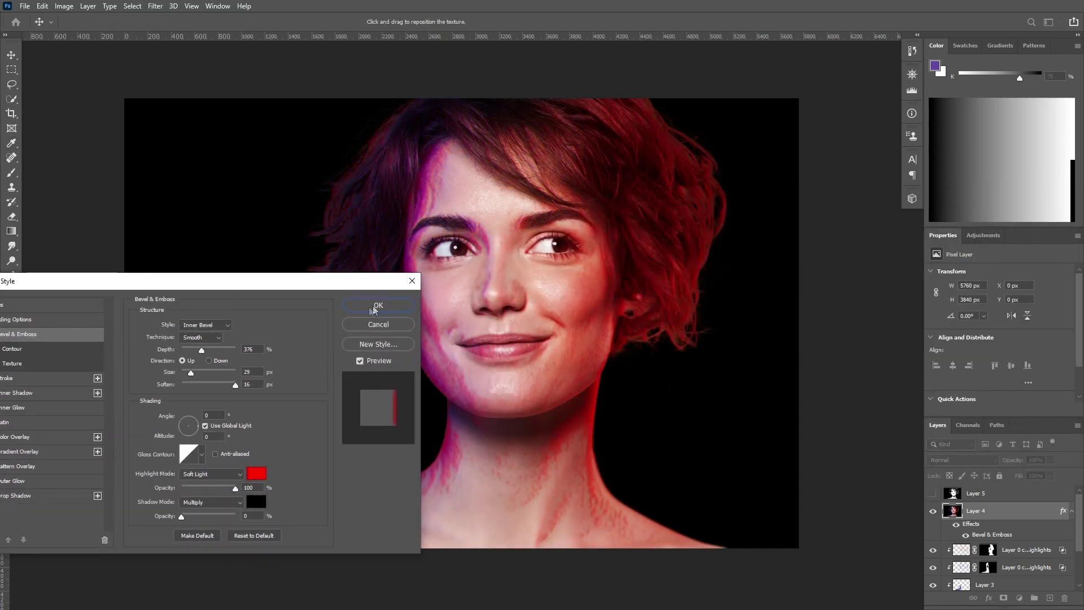
Split Layer 4's red Bevel & Emboss effect into its own highlights layer and add a black mask to it
click(377, 308)
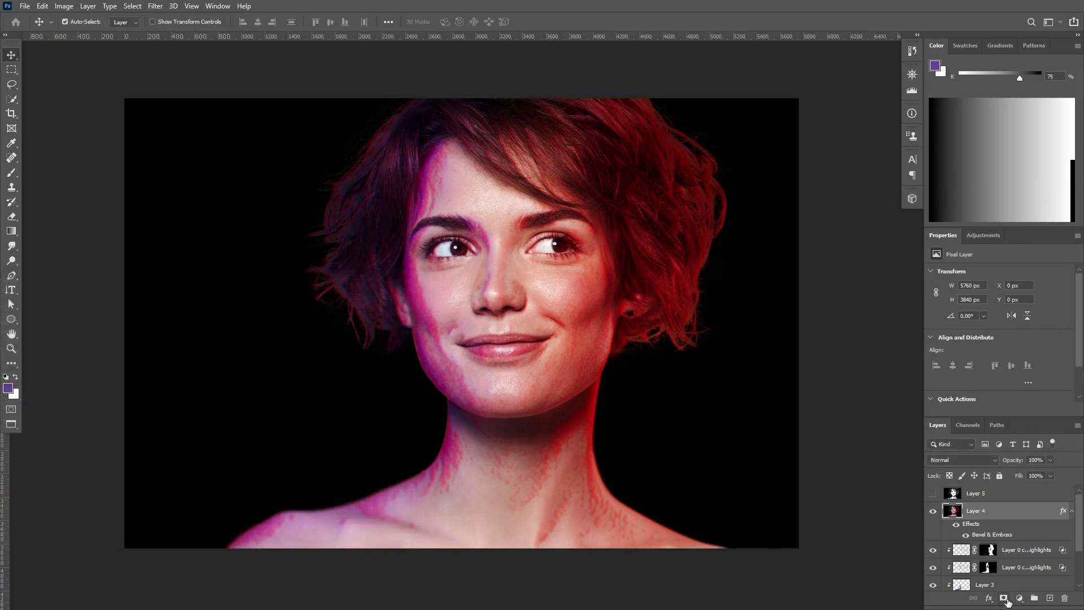
right_click(1064, 512)
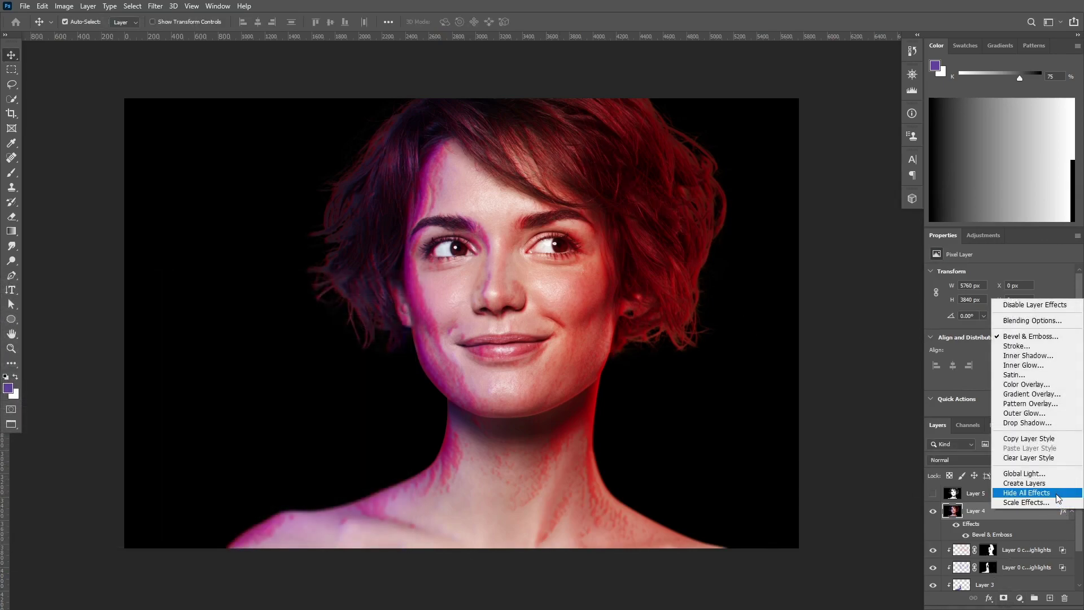
click(999, 490)
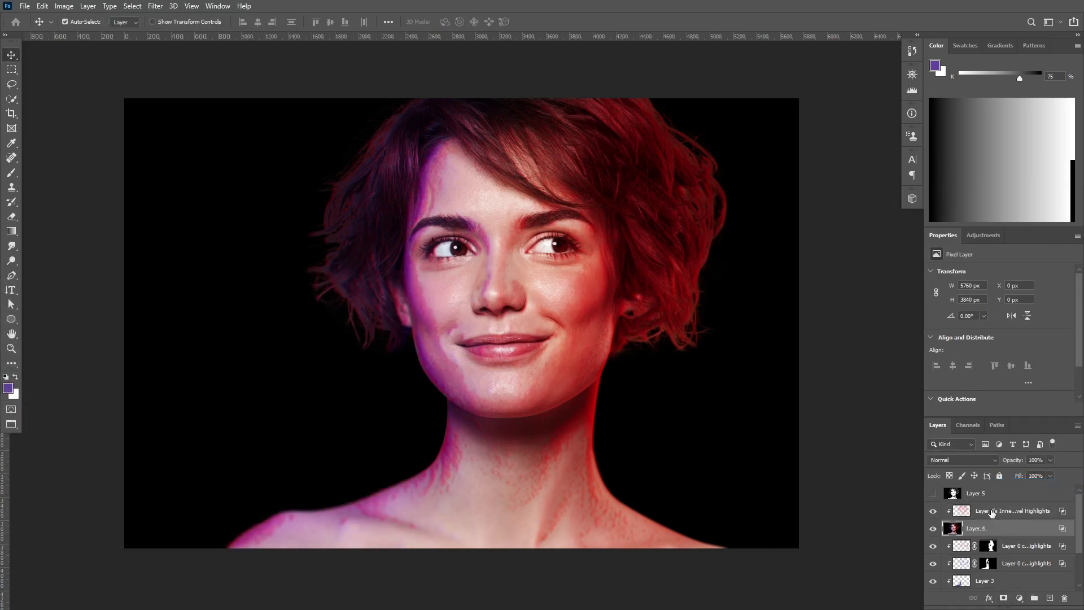
alt+click(1004, 598)
click(11, 172)
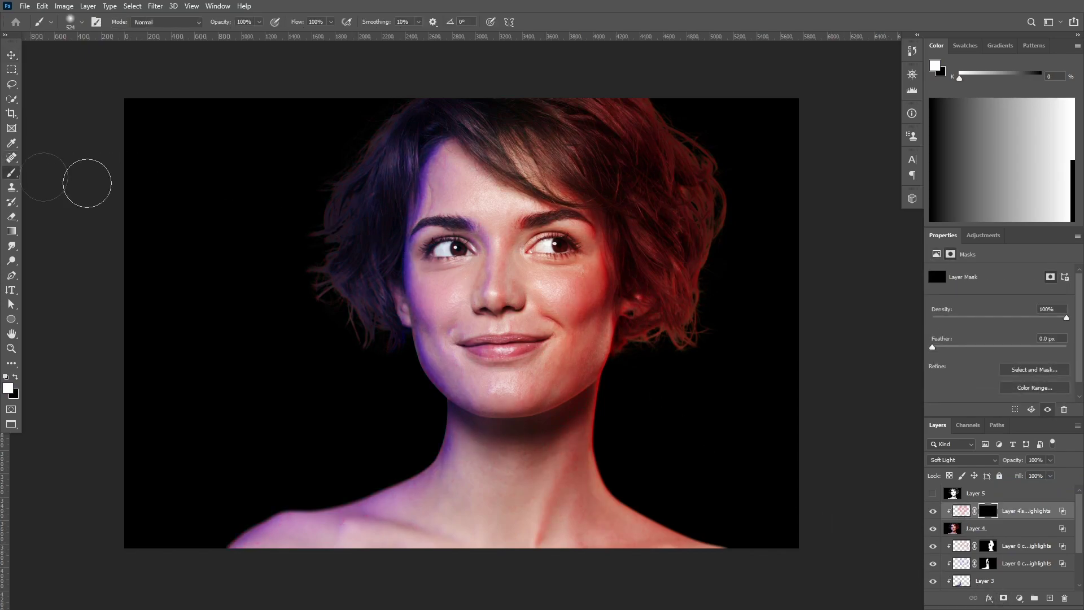
Reveal the red highlights over the red-lit side of the hair and set their layer to Color Dodge
drag(648, 235, 657, 234)
mouse_move(645, 196)
mouse_down()
mouse_move(666, 225)
mouse_move(645, 152)
mouse_move(591, 121)
mouse_move(714, 233)
mouse_move(716, 326)
mouse_move(660, 215)
mouse_move(688, 240)
mouse_move(660, 233)
mouse_move(659, 199)
mouse_up()
click(966, 460)
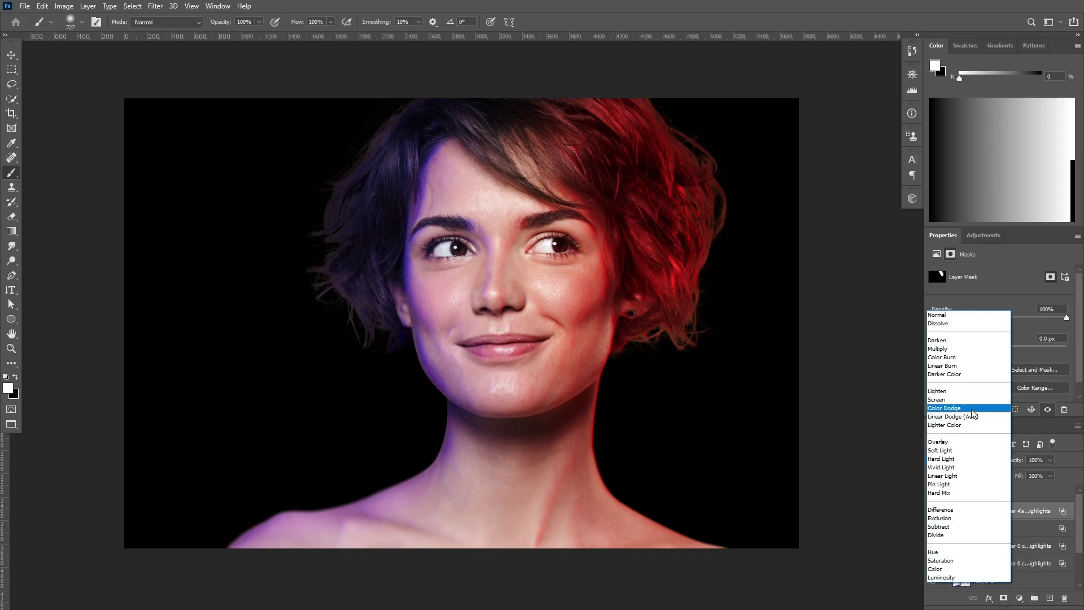
click(972, 408)
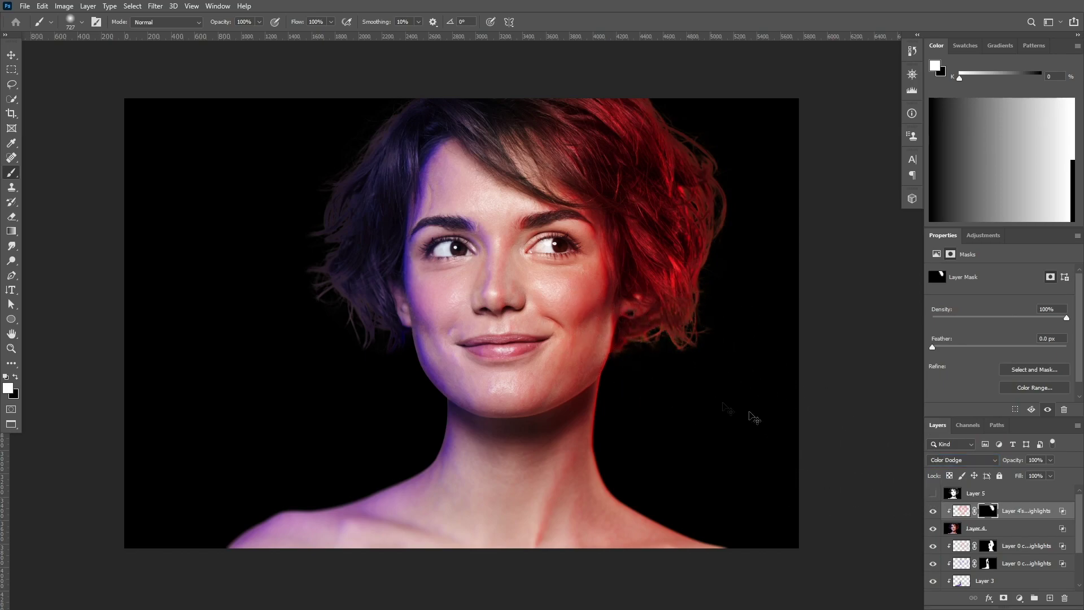
Enable Bevel & Emboss with Texture on Layer 4 again and set the texture depth to -500%
click(1006, 530)
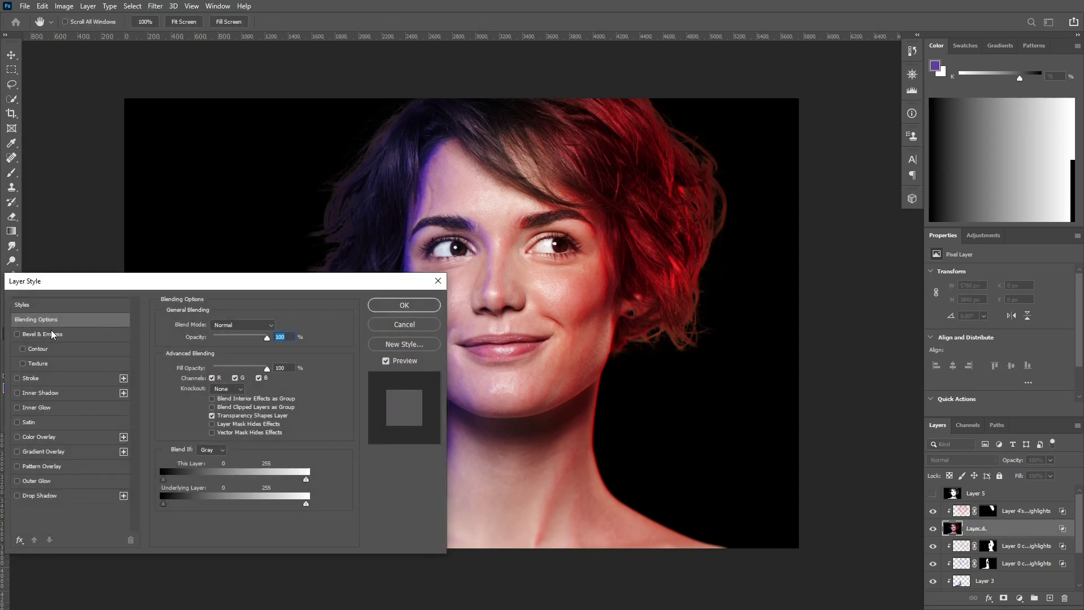
click(51, 334)
click(53, 363)
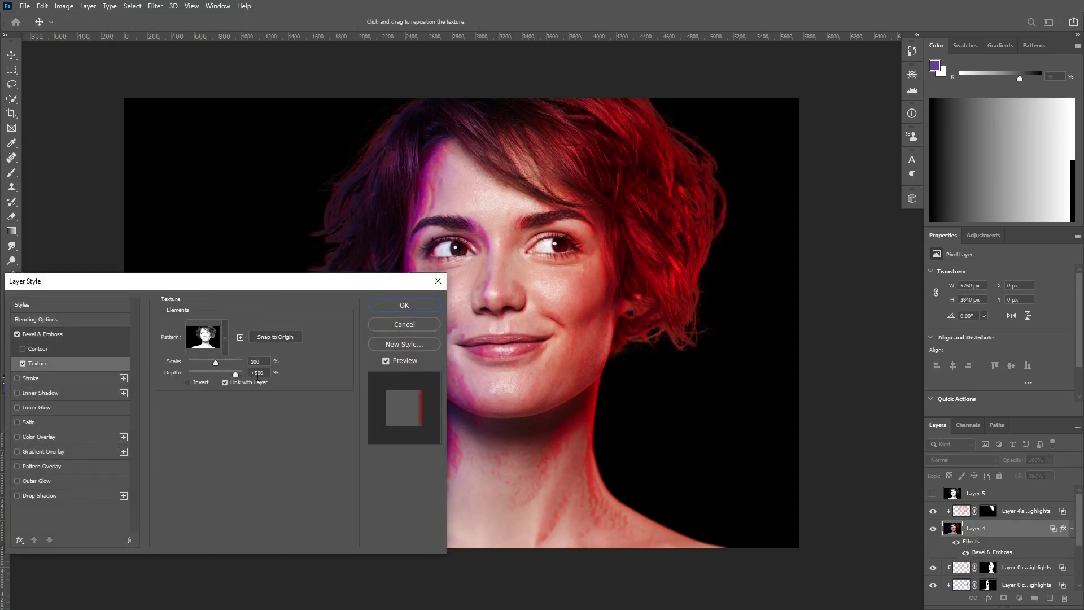
click(251, 373)
text(-)
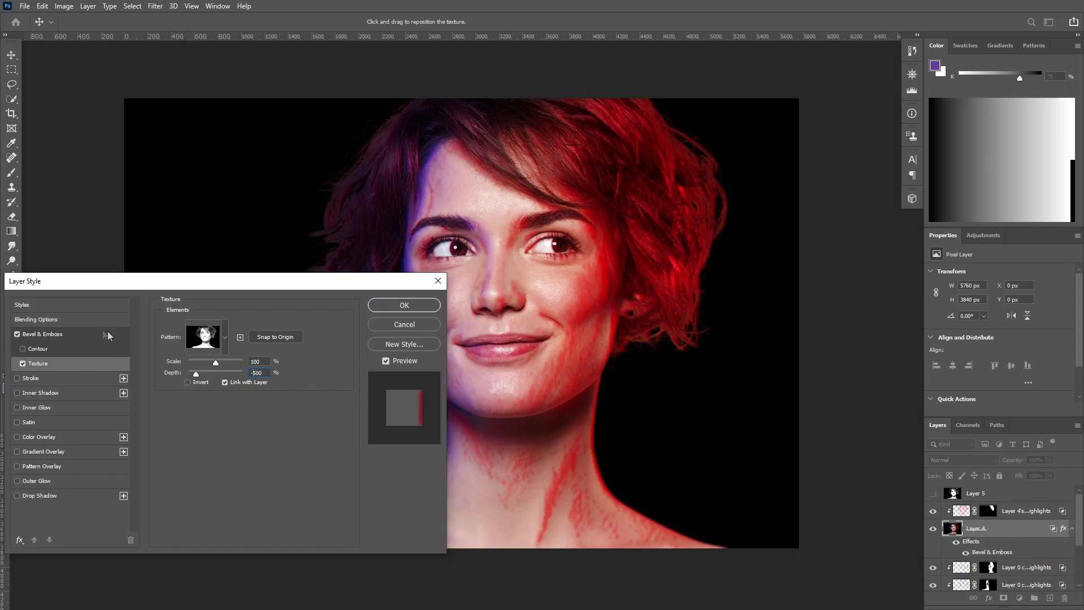
Change the Bevel & Emboss highlight colour to a light blue and apply the layer style
click(47, 334)
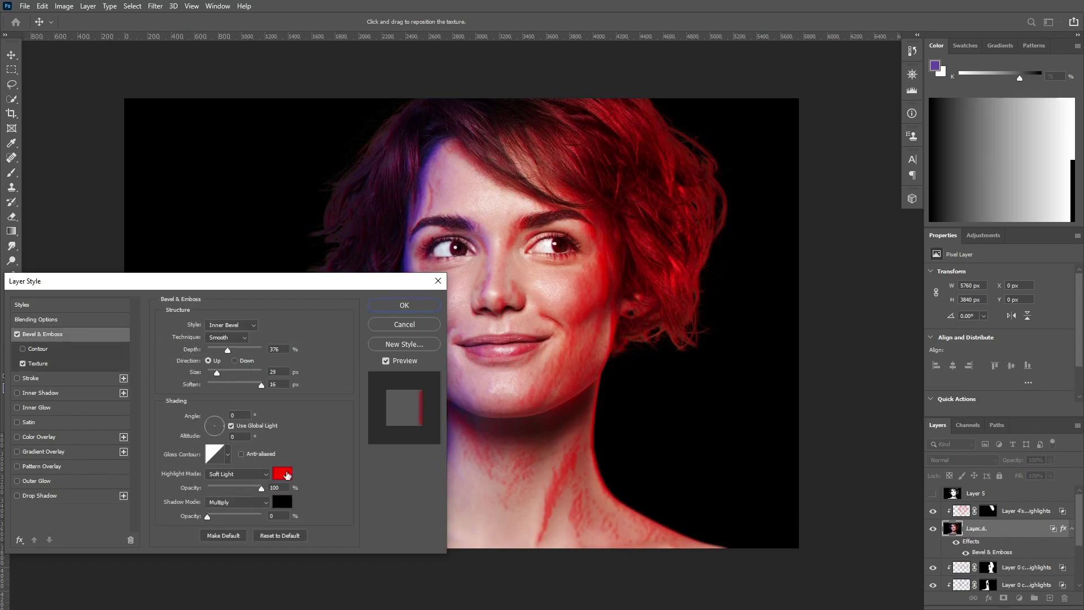
click(282, 475)
click(529, 444)
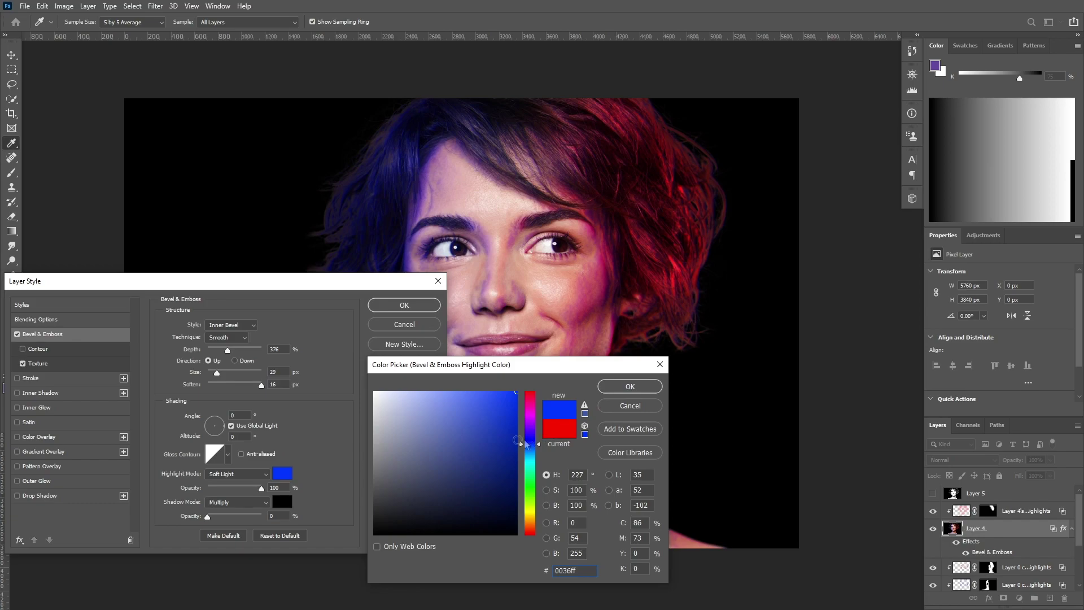
click(475, 392)
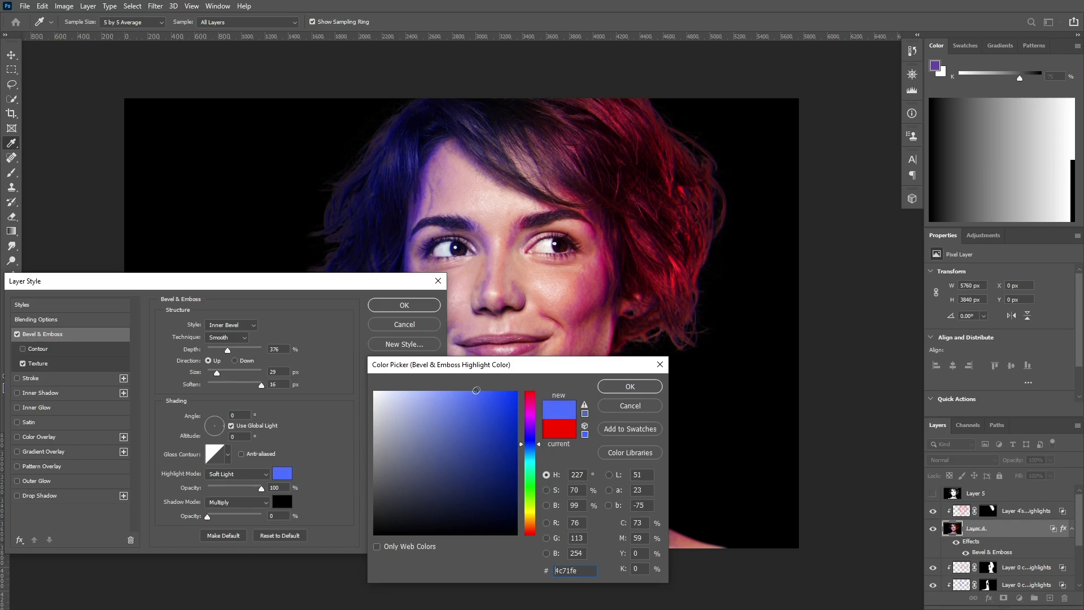
click(533, 451)
drag(533, 449, 533, 450)
click(628, 387)
click(404, 305)
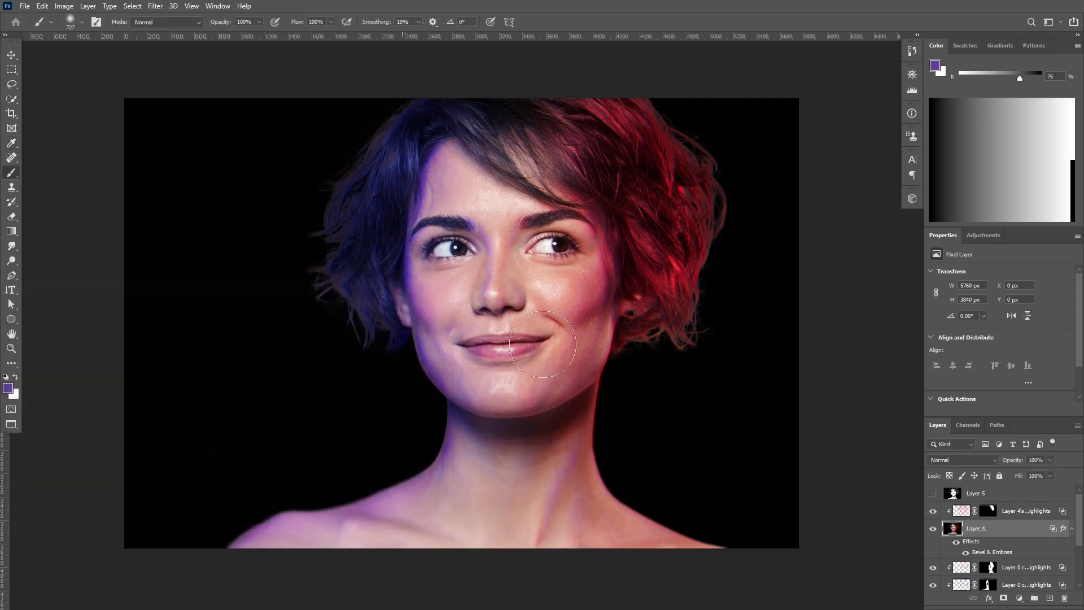
Split Layer 4's blue Bevel & Emboss effect into its own highlights layer and add a black mask to it
right_click(1064, 533)
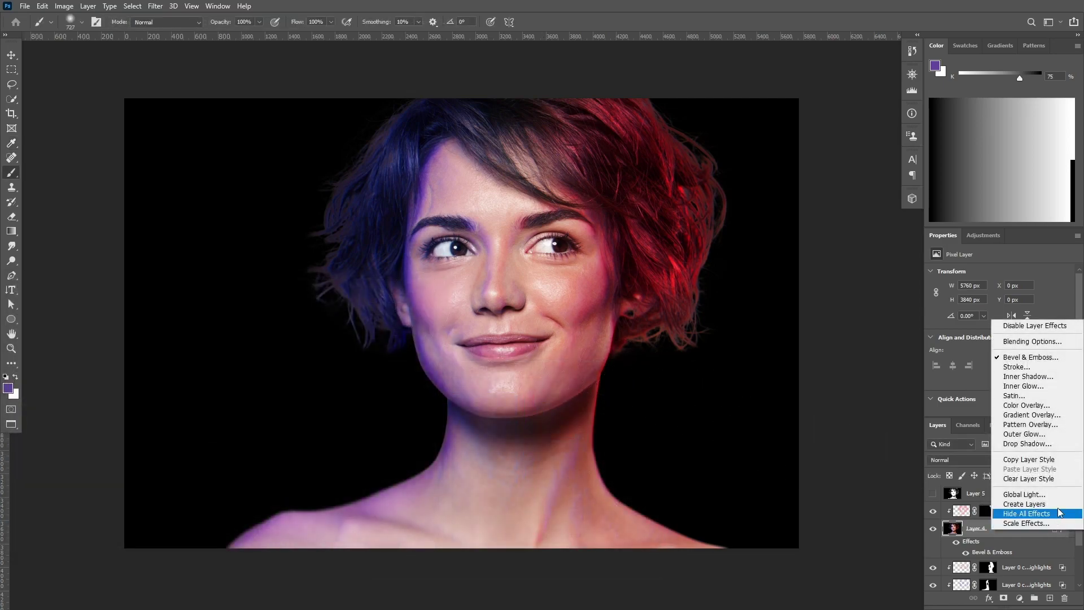
click(1028, 509)
click(1010, 529)
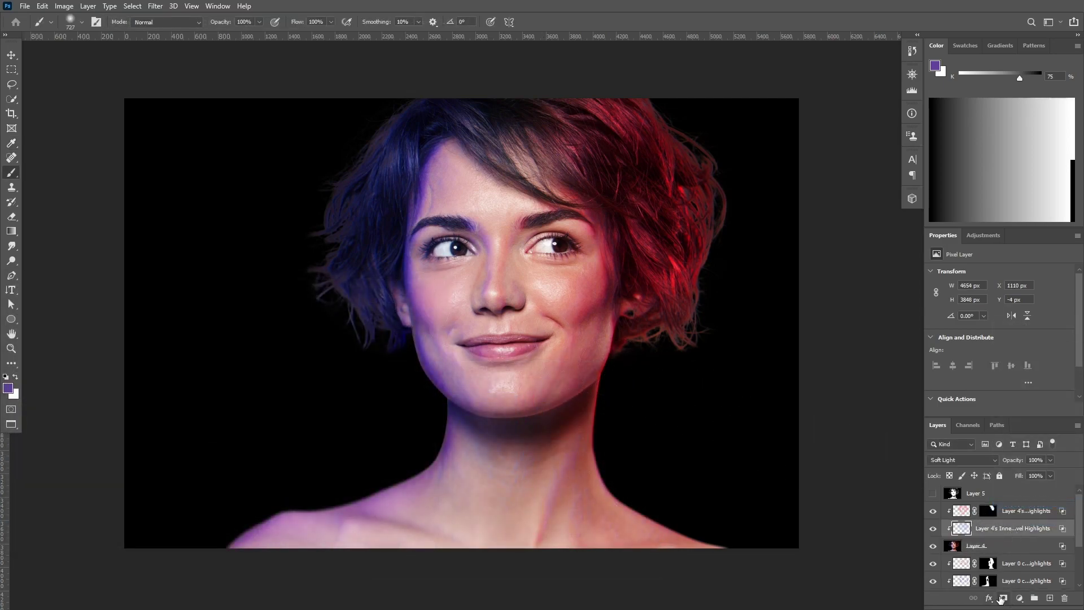
click(1002, 598)
key(d)
key(ctrl+i)
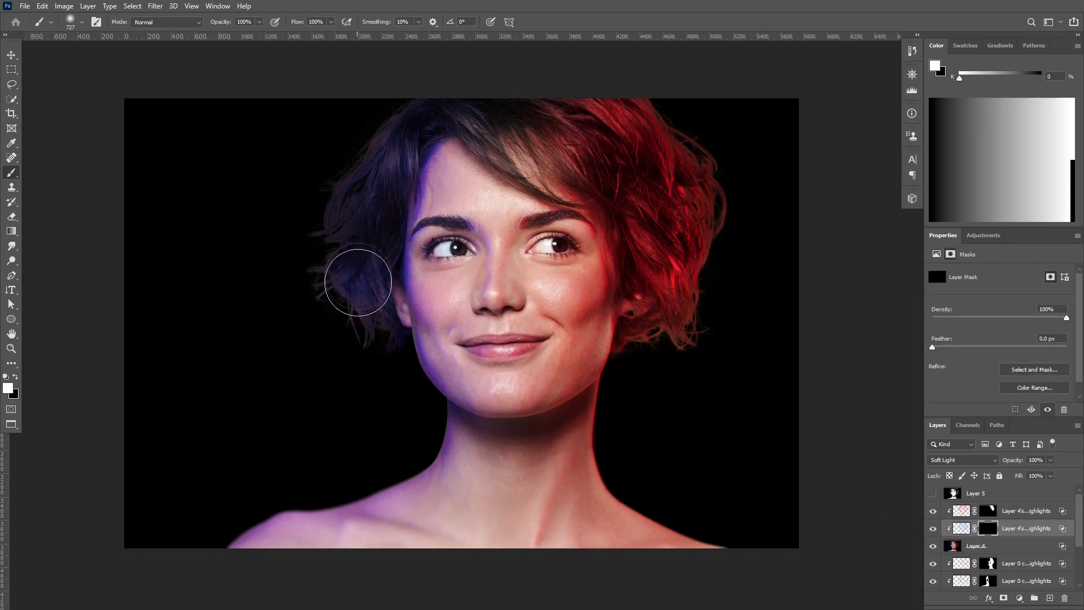
Paint white on the mask to reveal the blue highlights along the blue-lit side of the hair
mouse_move(358, 281)
mouse_down()
mouse_move(374, 161)
mouse_move(415, 113)
mouse_move(415, 137)
mouse_move(449, 104)
mouse_up()
scroll(477, 253, down, 1)
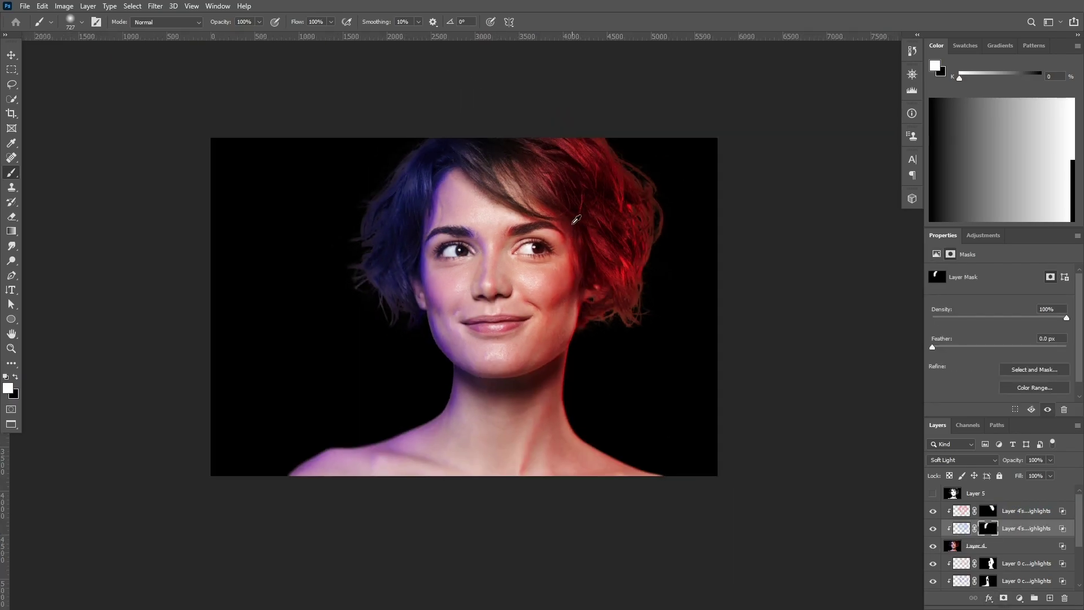
scroll(585, 187, up, 4)
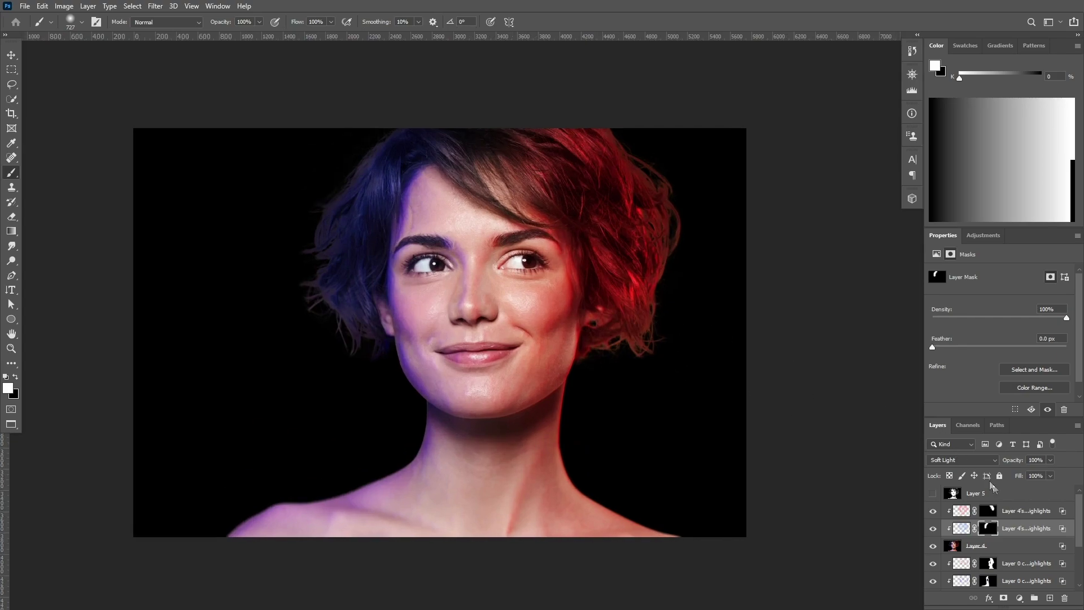
Stamp all visible layers into a new merged layer on top and duplicate it twice
key(ctrl+shift+alt+e)
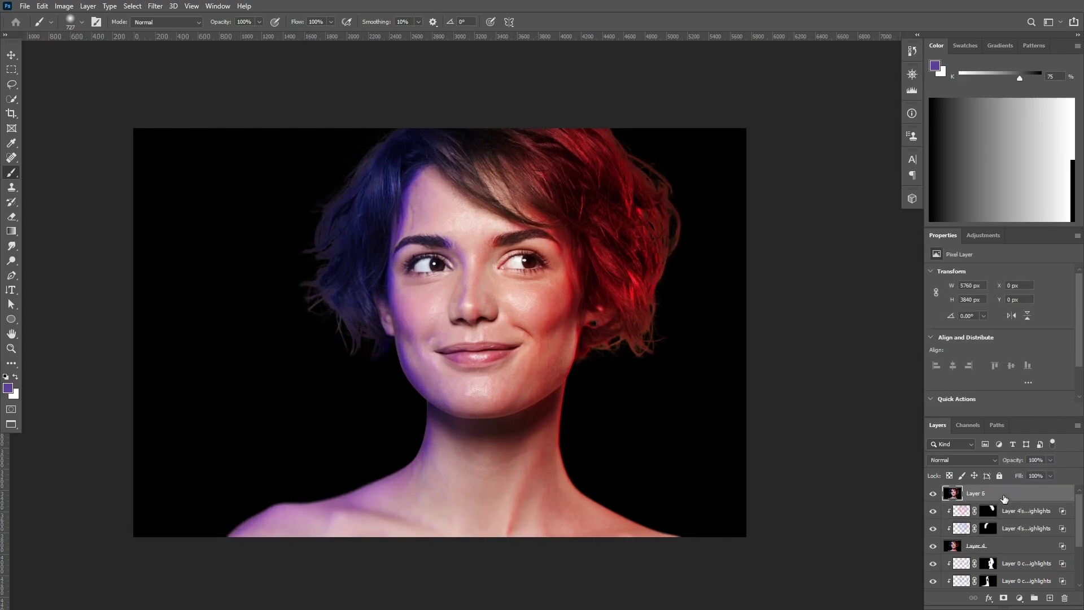
key(ctrl+j)
key(ctrl+j)
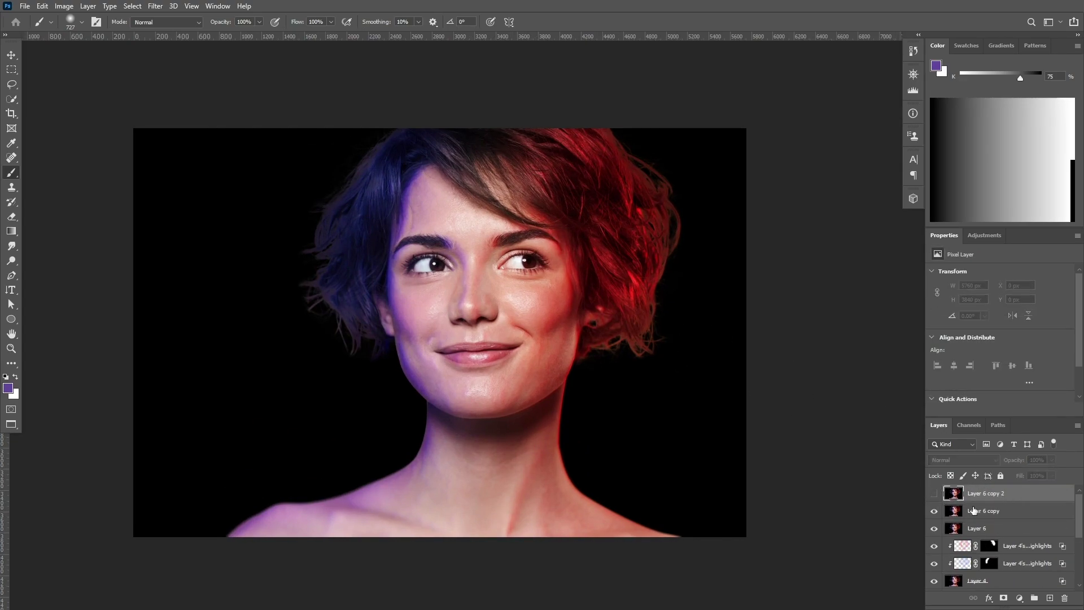
Apply a Gaussian Blur with a radius of 6.0 pixels to Layer 6 copy, with the topmost copy hidden
click(975, 511)
click(155, 7)
mouse_move(169, 132)
click(322, 176)
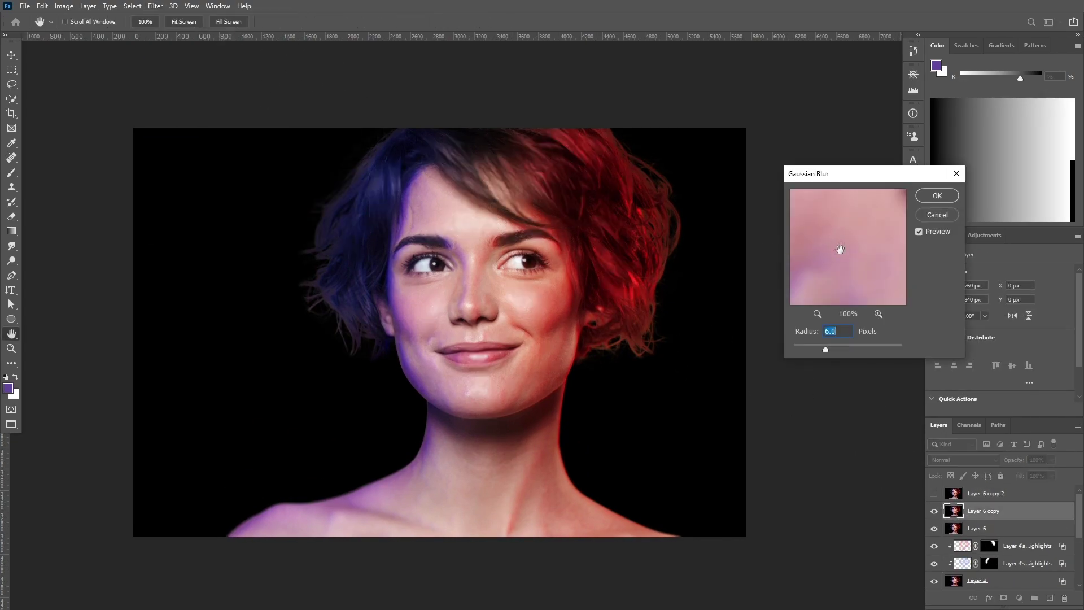
click(937, 196)
Apply Image to Layer 6 copy 2, using Layer 6 copy as the source layer and Subtract blending
click(969, 494)
click(64, 6)
click(134, 172)
click(339, 235)
click(316, 275)
click(324, 283)
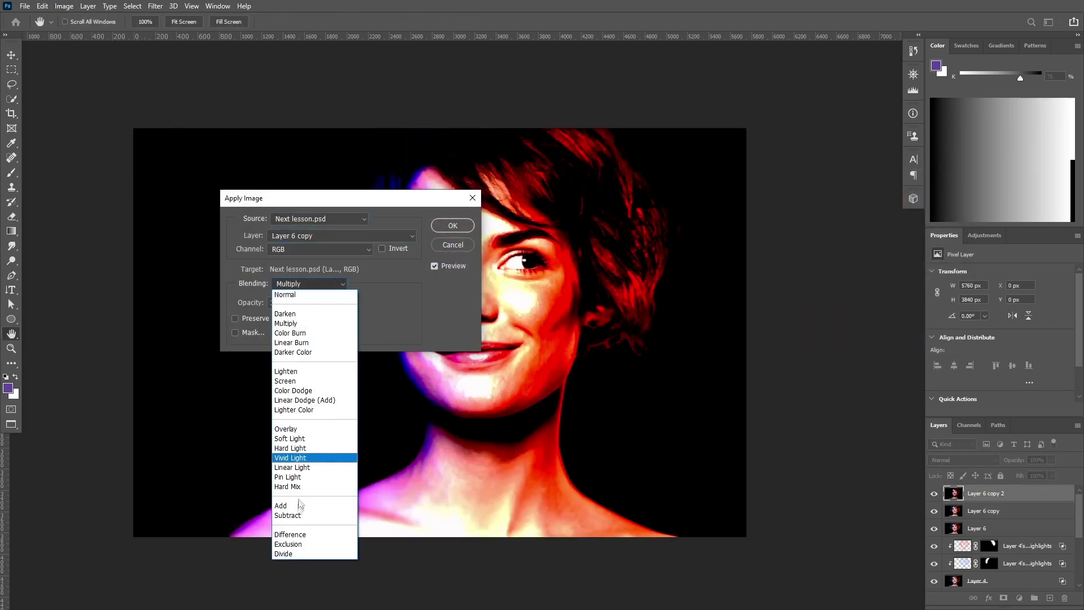
click(298, 514)
click(453, 225)
Set Layer 6 copy 2 to Linear Light and add a duplicate clipped to it in Normal mode
click(955, 460)
click(948, 477)
key(ctrl+j)
alt+click(951, 501)
click(954, 460)
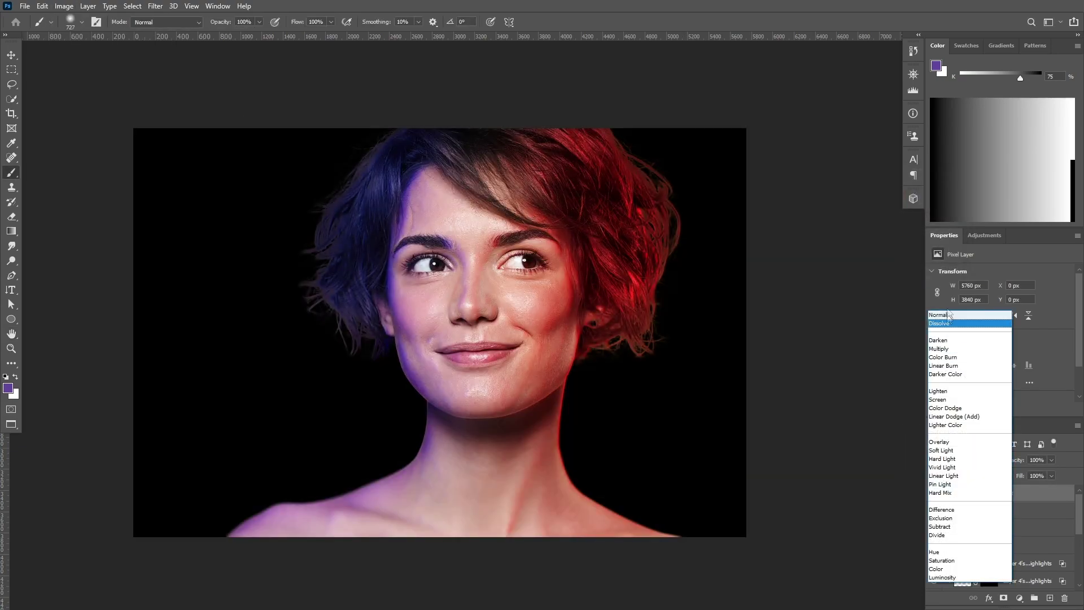
click(949, 316)
Hide the Layer 6 copy 2 texture layer and duplicate the blurred Layer 6 copy
click(934, 511)
click(1005, 529)
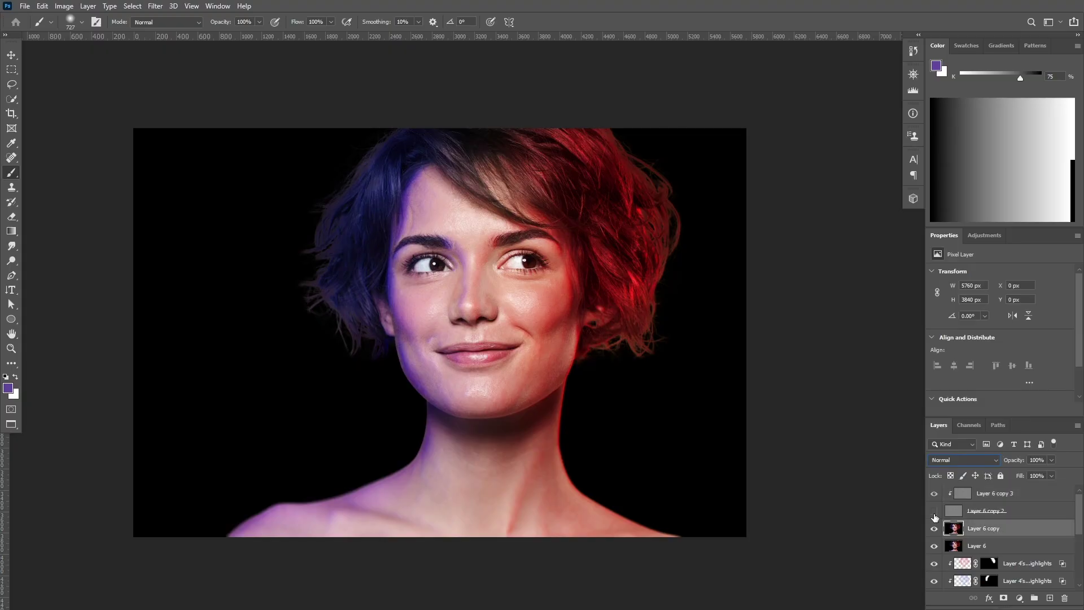
key(ctrl+j)
Smooth the skin tones on the red-lit cheek of the duplicated blurred layer with the Mixer Brush
right_click(14, 176)
click(54, 209)
scroll(537, 297, up, 5)
drag(532, 310, 552, 320)
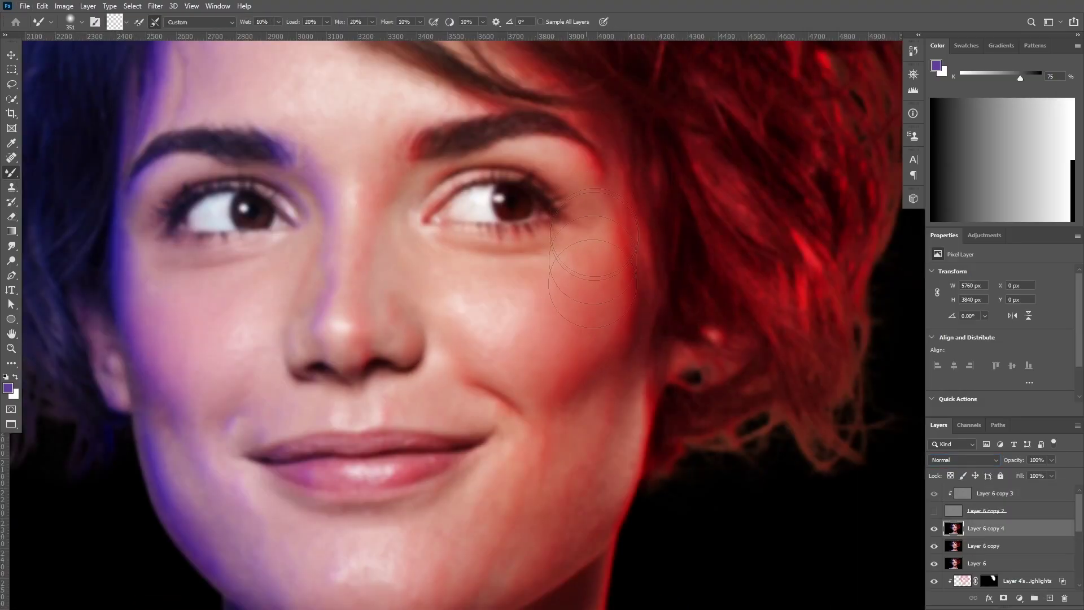
Blend the remaining facial skin, including the jaw, cheeks and forehead, resizing the Mixer Brush to suit each area
scroll(541, 505, down, 3)
key(bracketleft)
key(bracketleft)
key(bracketleft)
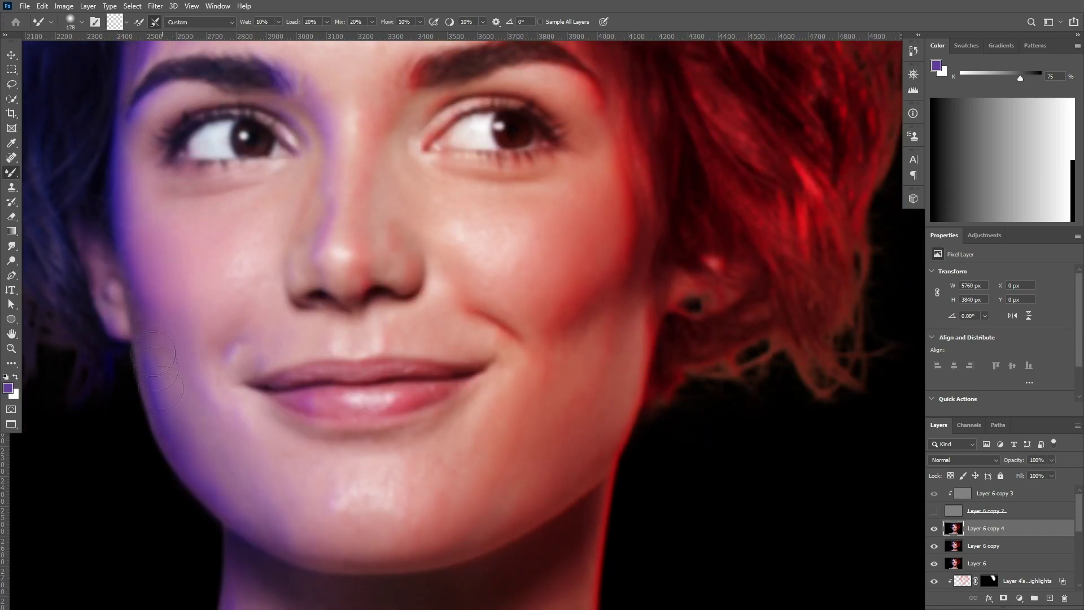
key(bracketleft)
key(bracketleft)
key(bracketleft)
key(bracketleft)
key(bracketleft)
key(bracketleft)
key(bracketleft)
drag(382, 160, 417, 160)
mouse_move(429, 248)
mouse_down()
mouse_move(486, 256)
mouse_move(512, 202)
mouse_up()
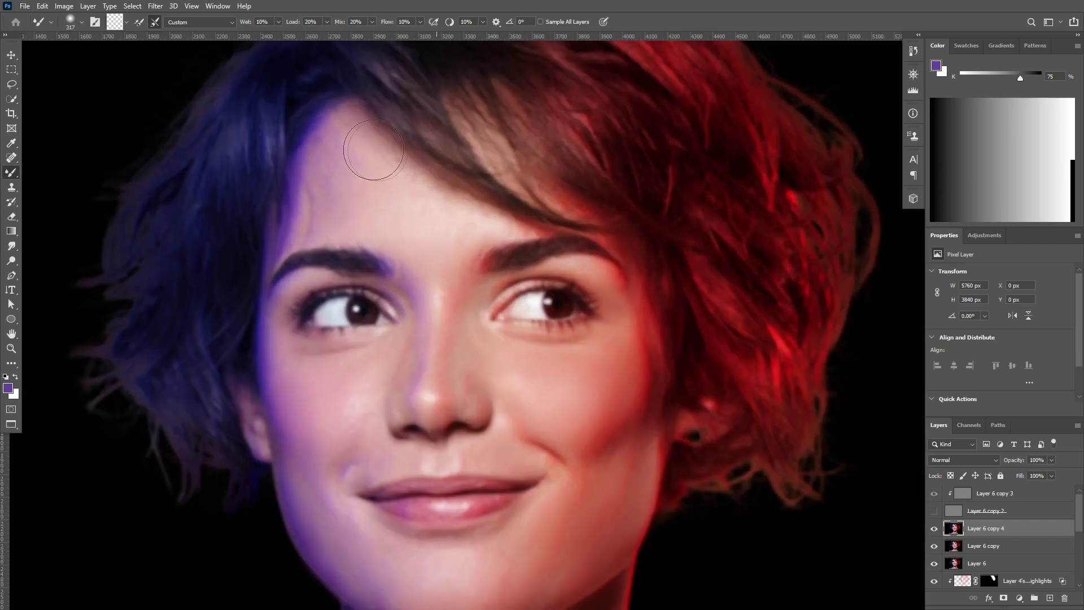
Smooth the skin tones on the neck, chest and lower face with the Mixer Brush
scroll(437, 213, down, 3)
scroll(552, 524, up, 3)
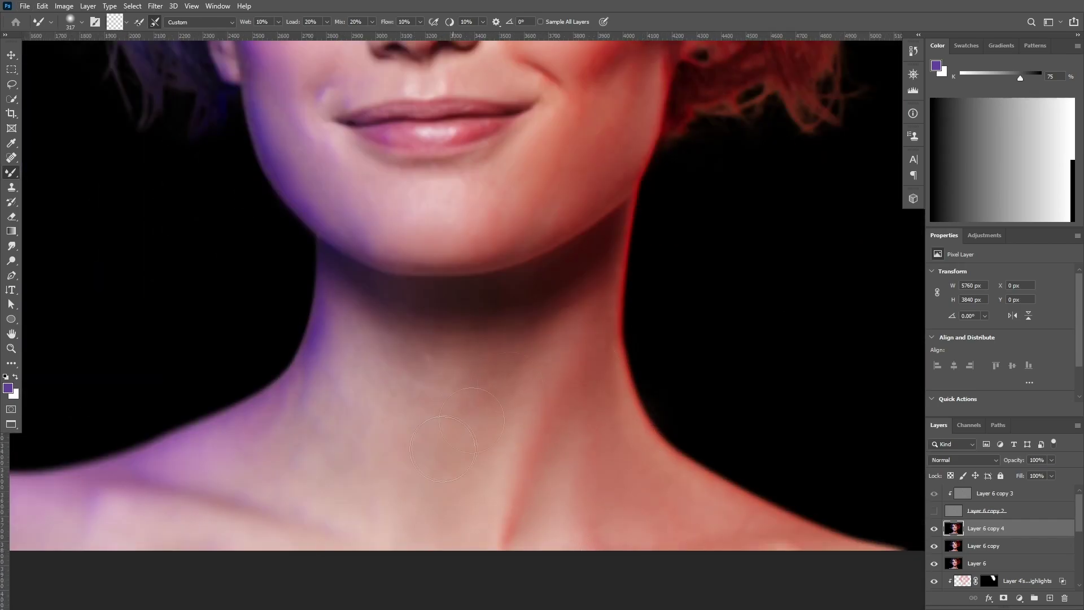
scroll(269, 398, down, 9)
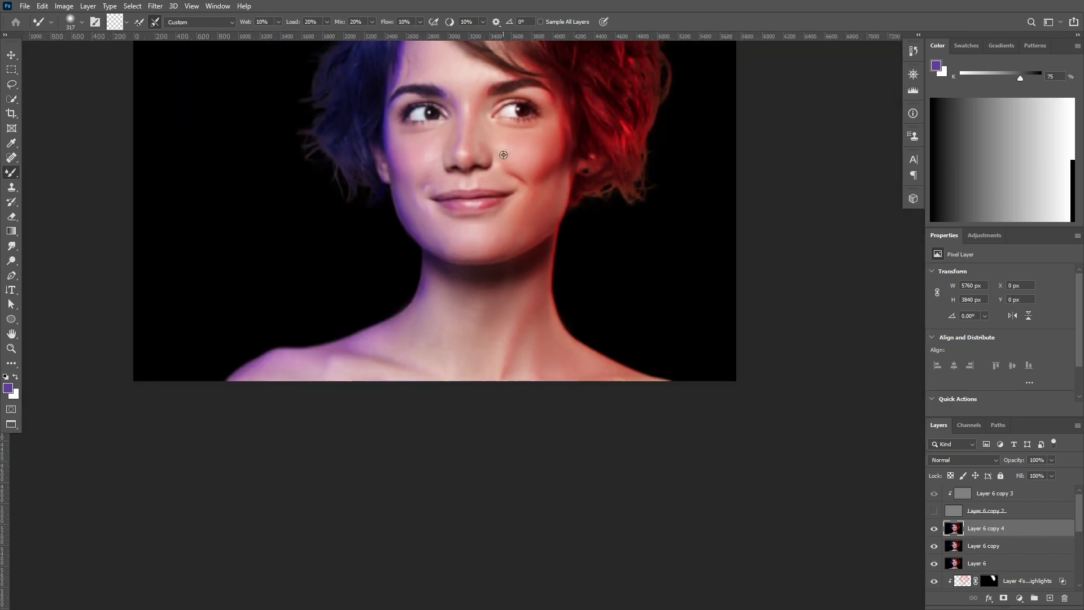
drag(503, 160, 514, 299)
scroll(514, 299, up, 2)
Show the texture layer again, set Layer 6 copy 4's opacity to 50%, and compare the portrait with and without the smoothing
click(934, 511)
scroll(555, 338, down, 1)
drag(1014, 460, 985, 460)
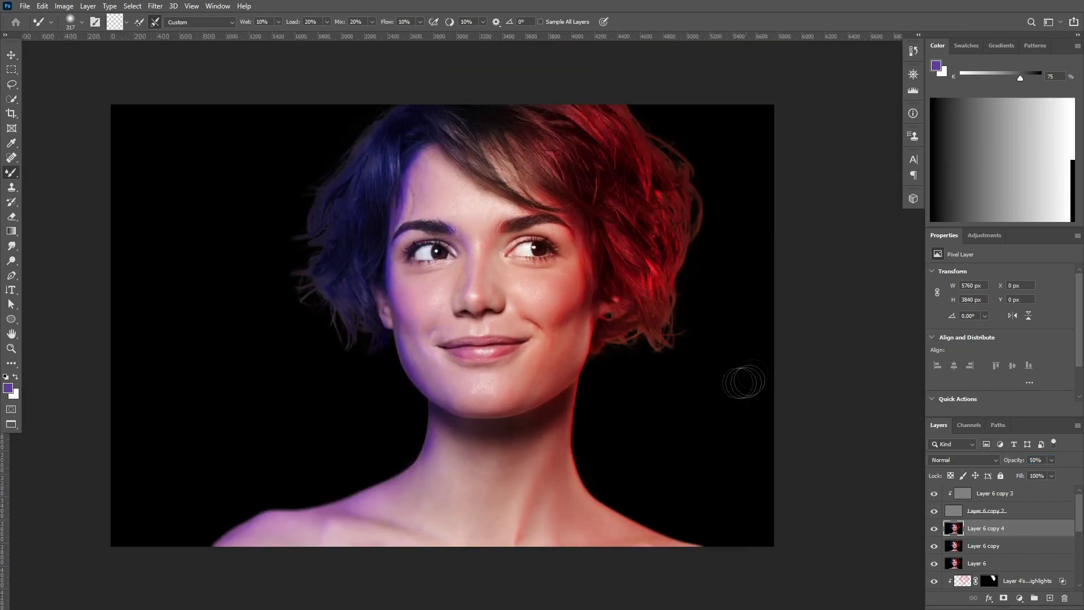
drag(745, 380, 753, 385)
click(933, 529)
click(933, 529)
Add a new top layer and paint a red glow sampled from the hair onto the red-lit background edge with a 4086-pixel brush
scroll(497, 373, down, 2)
click(1044, 495)
click(1049, 598)
drag(292, 191, 467, 181)
right_click(12, 173)
click(50, 173)
drag(315, 320, 477, 310)
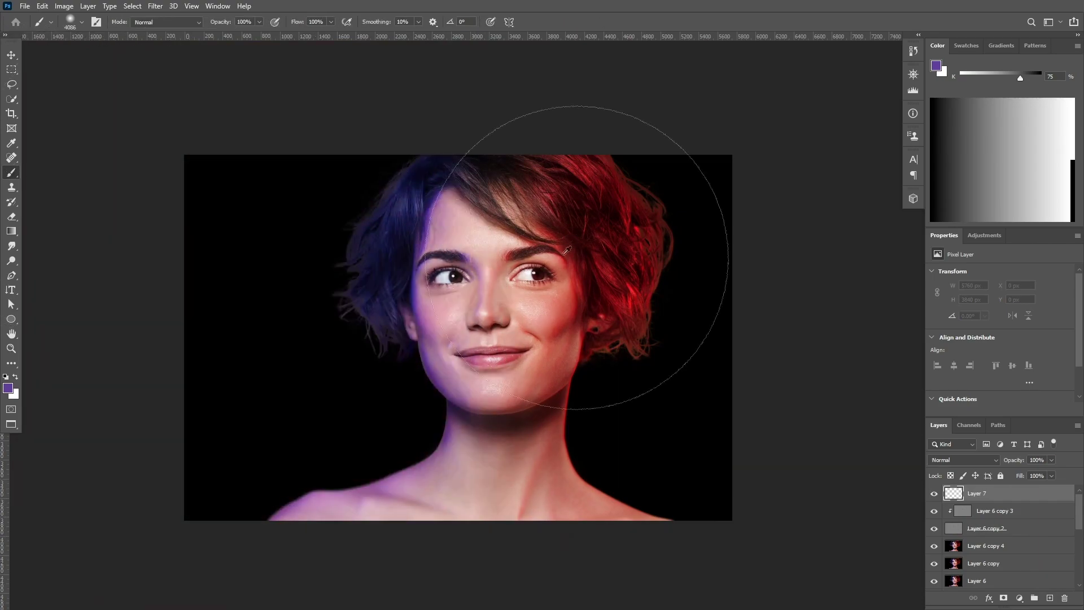
alt+click(630, 293)
drag(811, 388, 796, 416)
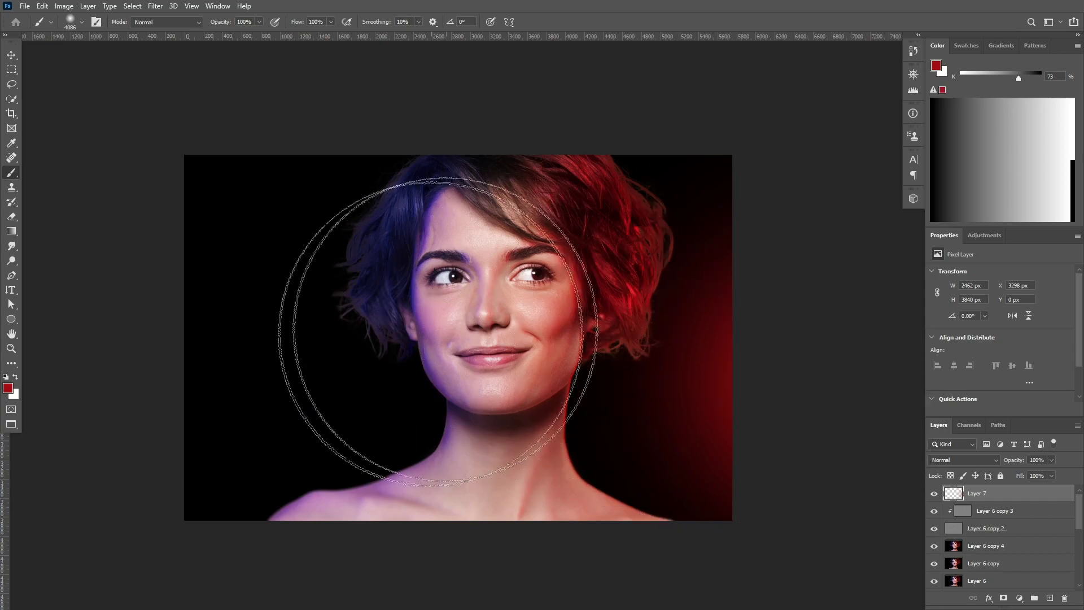
Paint a dark blue glow sampled from the hair onto the blue-lit background edge with a 5000-pixel brush
alt+click(428, 207)
alt+click(397, 209)
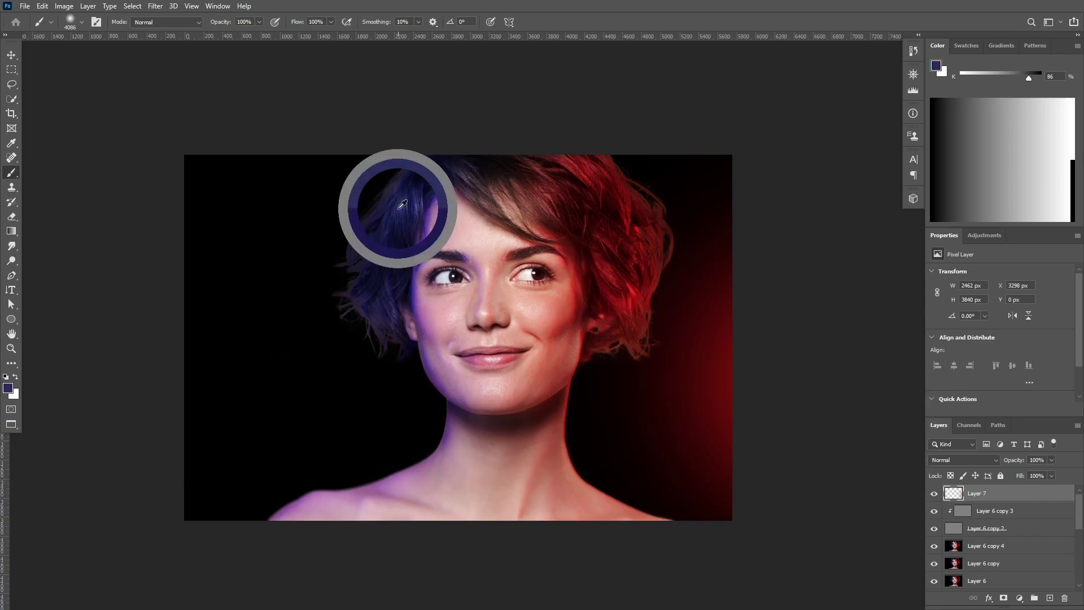
alt+click(397, 199)
alt+right_click(264, 380)
drag(270, 379, 317, 379)
click(153, 337)
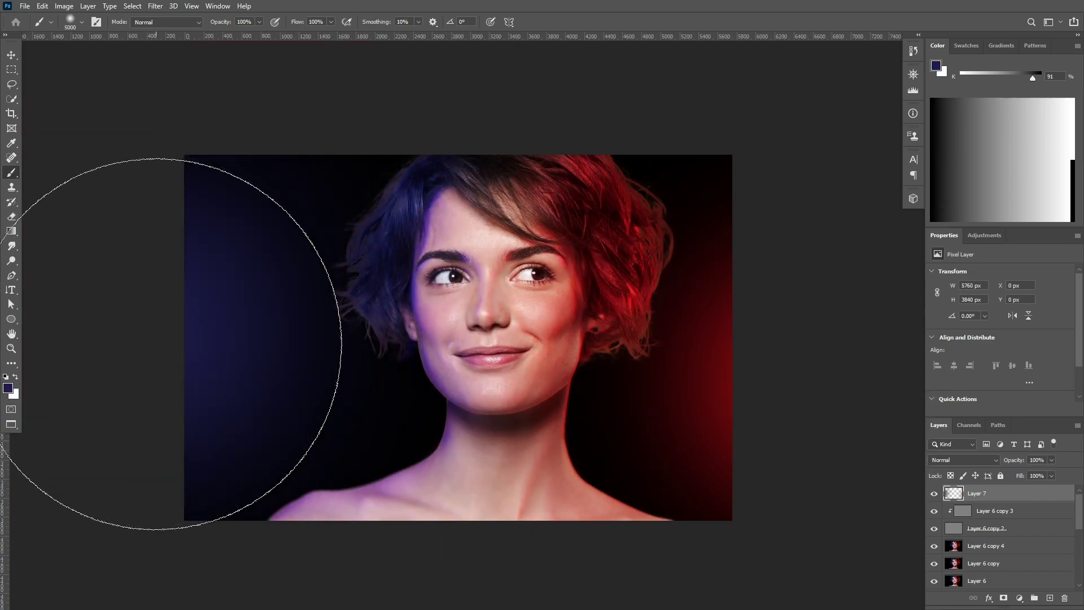
key(ctrl+z)
click(135, 360)
scroll(402, 289, down, 3)
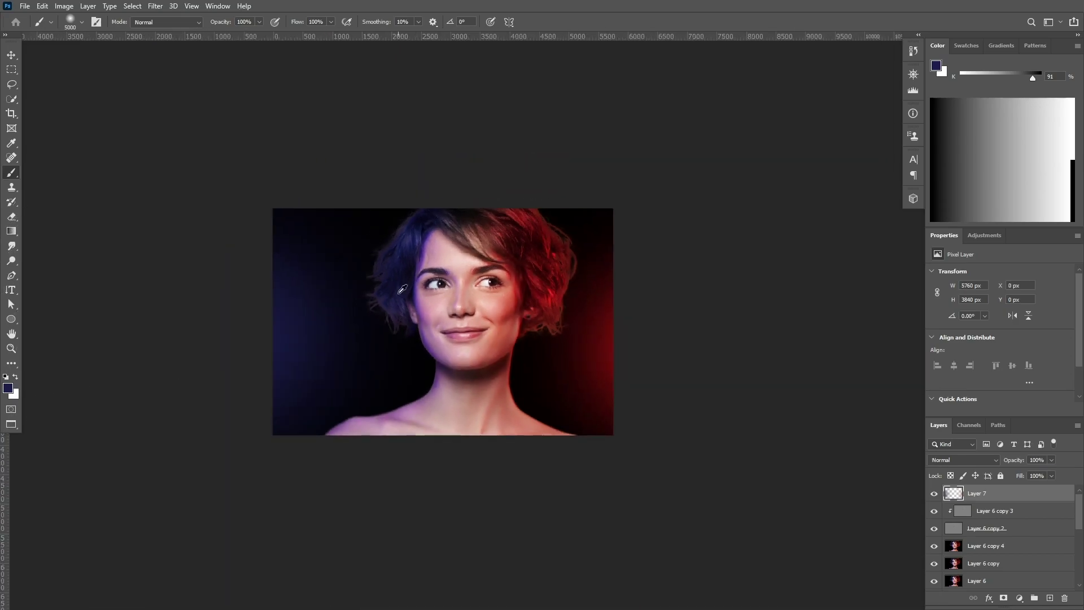
scroll(455, 289, up, 2)
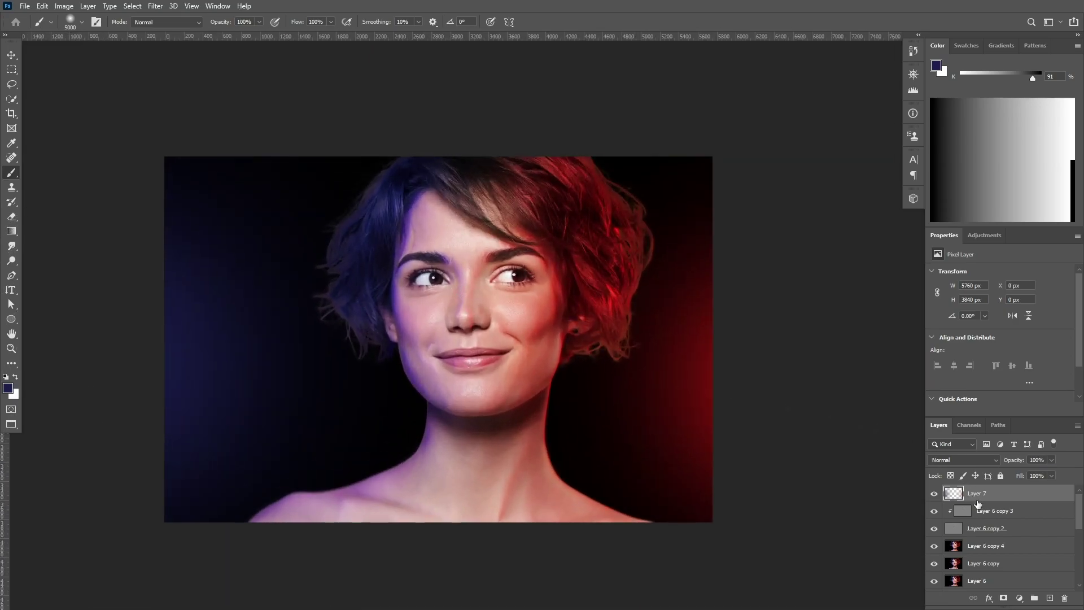
Stamp all visible layers into a new top layer and add a Curves adjustment with a gentle contrast S-curve above it
key(ctrl+alt+shift+e)
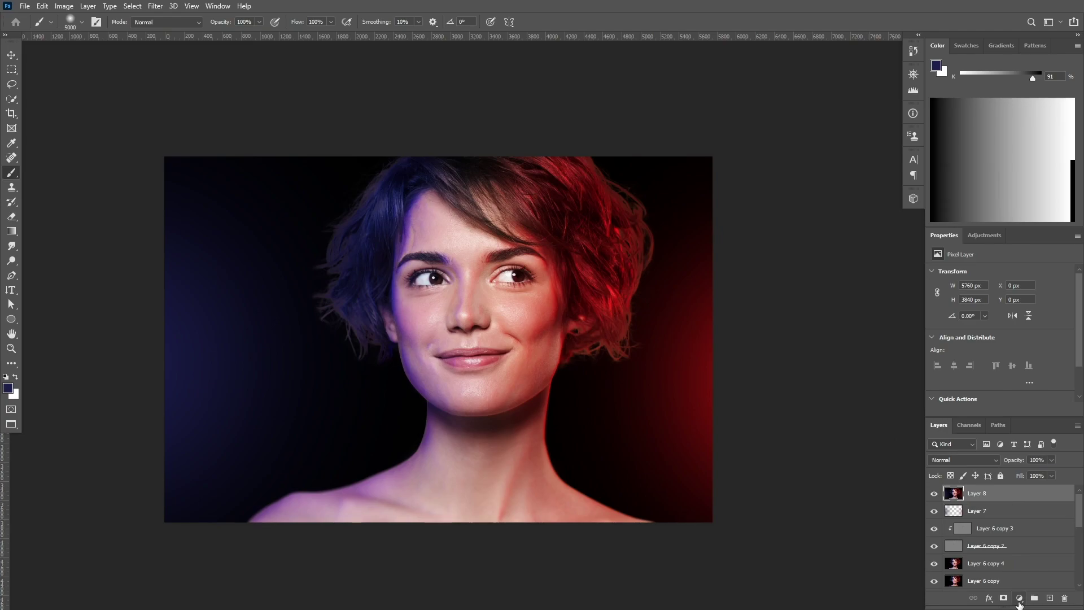
click(1019, 603)
click(1021, 458)
drag(983, 382, 982, 387)
mouse_move(1036, 329)
mouse_down()
mouse_move(1039, 319)
mouse_move(1033, 329)
mouse_up()
scroll(456, 273, down, 2)
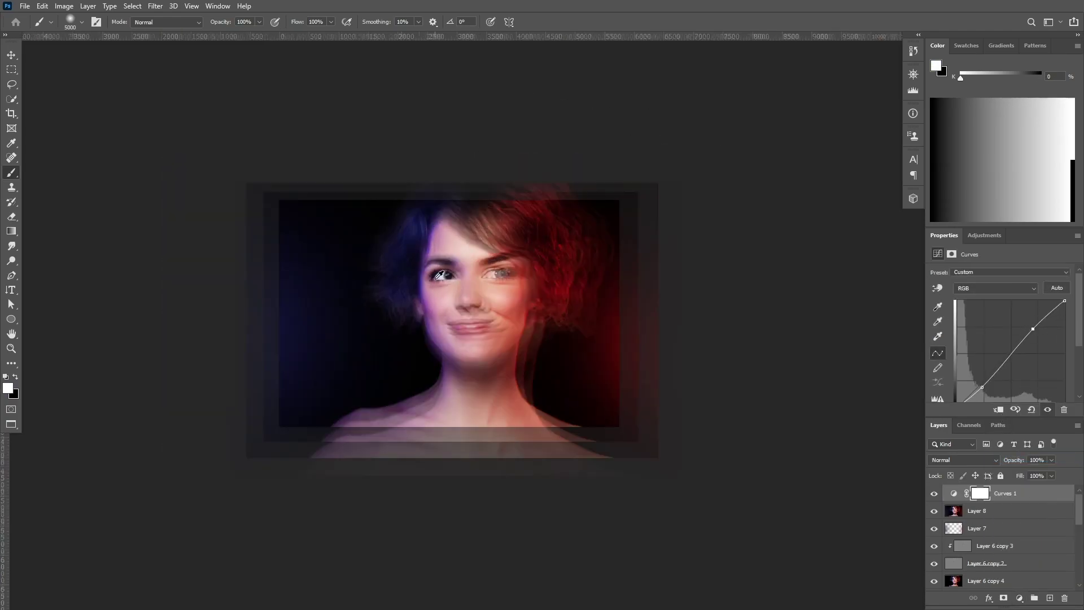
Stamp the visible result into another new layer and apply Camera Raw with raised clarity and vibrance and a cooler white balance
key(ctrl+alt+shift+e)
key(ctrl+shift+a)
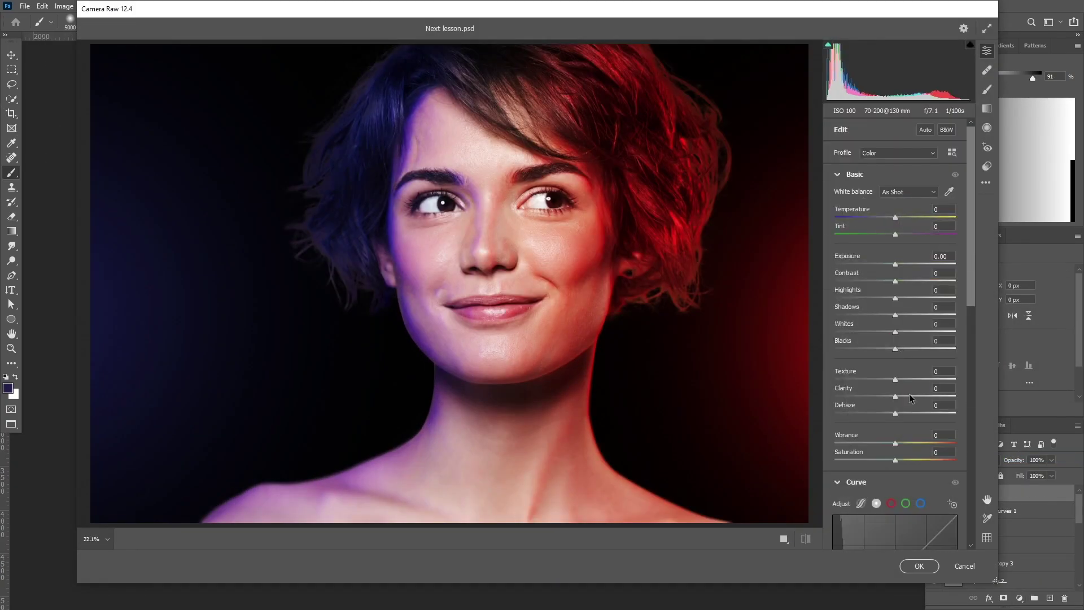
drag(910, 398, 903, 397)
drag(895, 263, 894, 264)
drag(895, 217, 886, 236)
drag(895, 443, 911, 445)
click(919, 566)
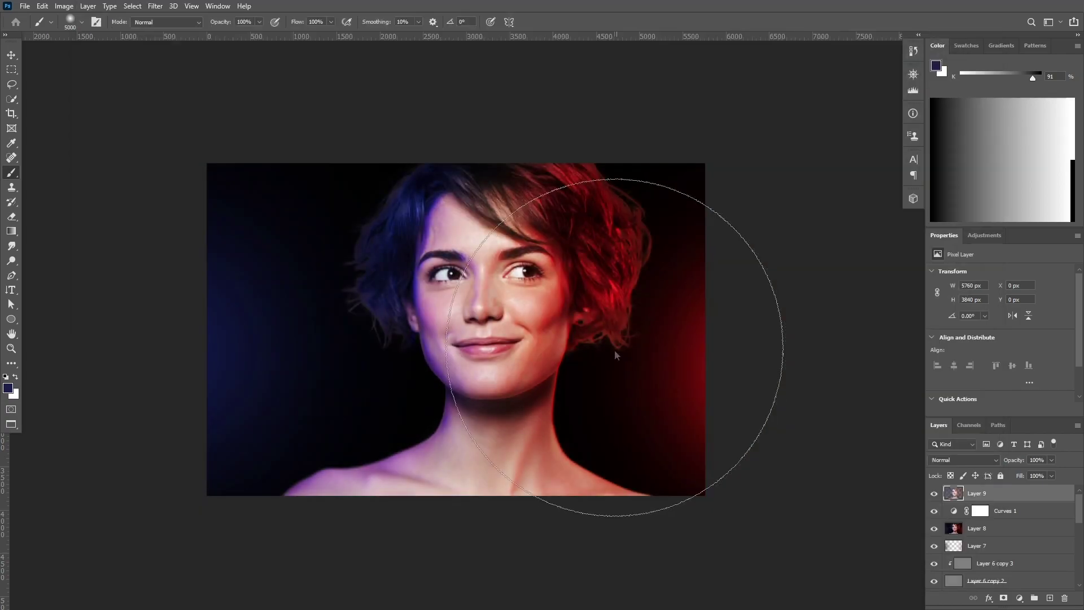
Examine the graded portrait close up and as a whole, checking the hair, skin and background glows
scroll(617, 348, down, 1)
scroll(689, 323, up, 3)
scroll(700, 418, down, 1)
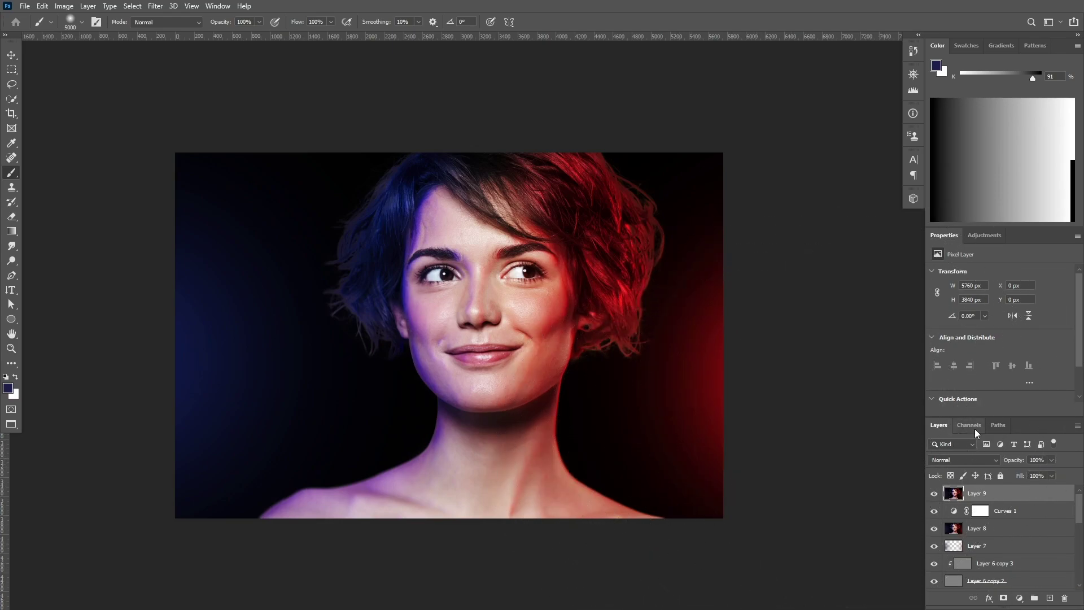
key(v)
scroll(781, 448, up, 1)
scroll(319, 558, up, 1)
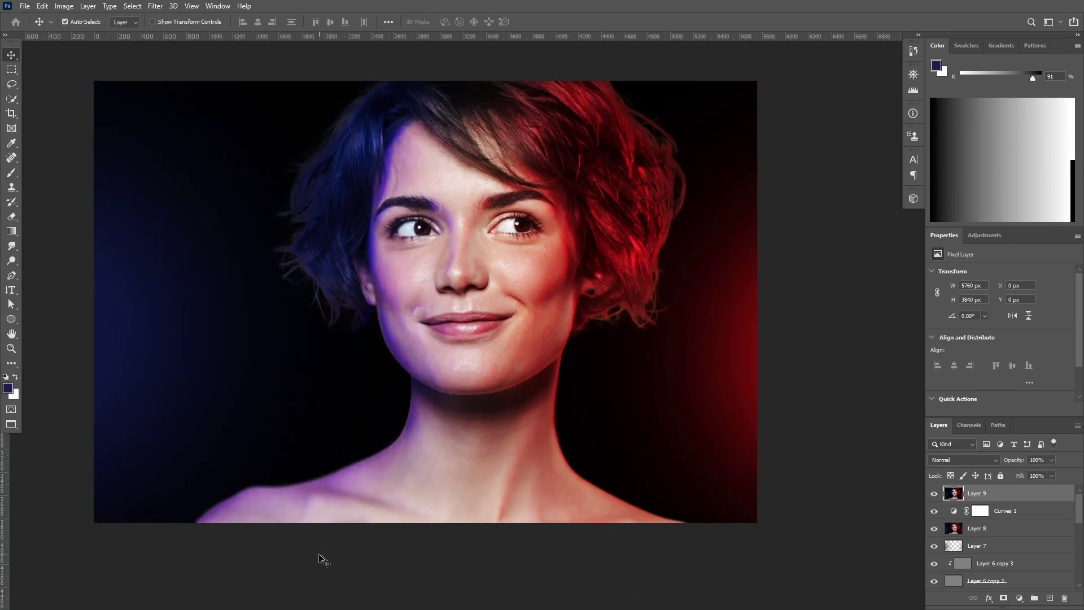
scroll(426, 543, up, 1)
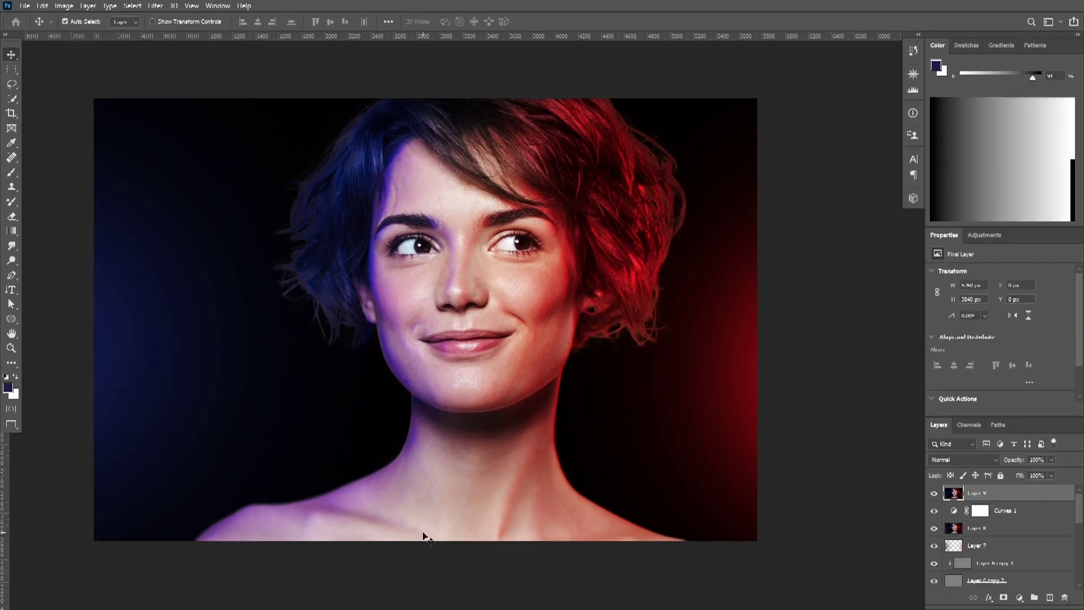